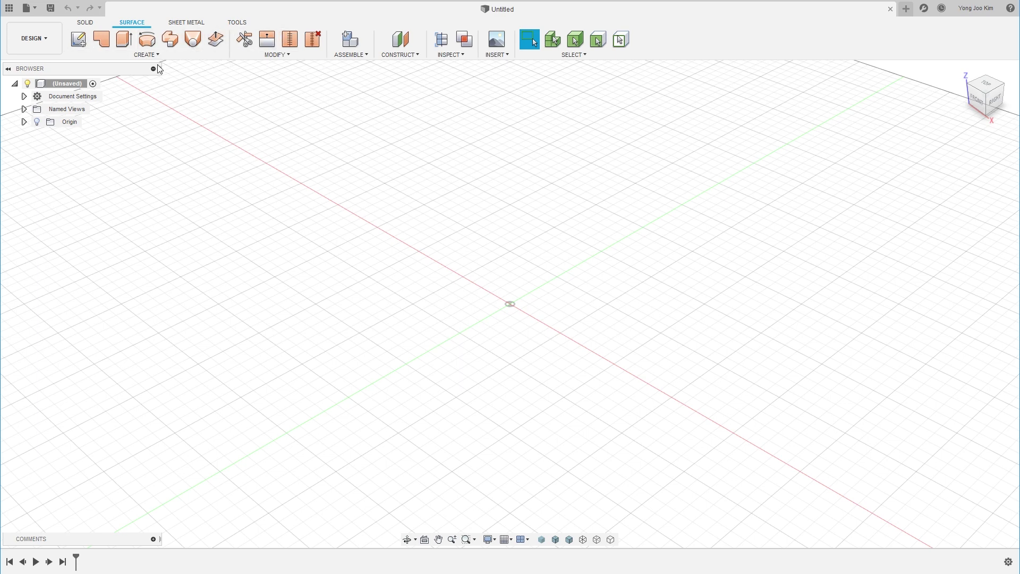
Sketch a rectangle about 50 by 35 mm around the origin on the horizontal XY plane and finish the sketch.
left_click(150, 55)
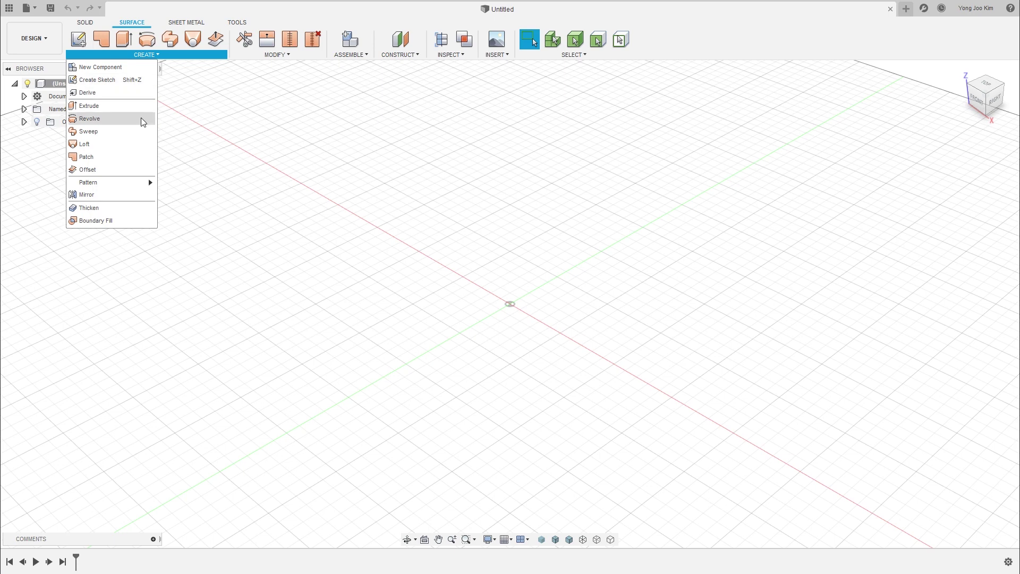
left_click(126, 157)
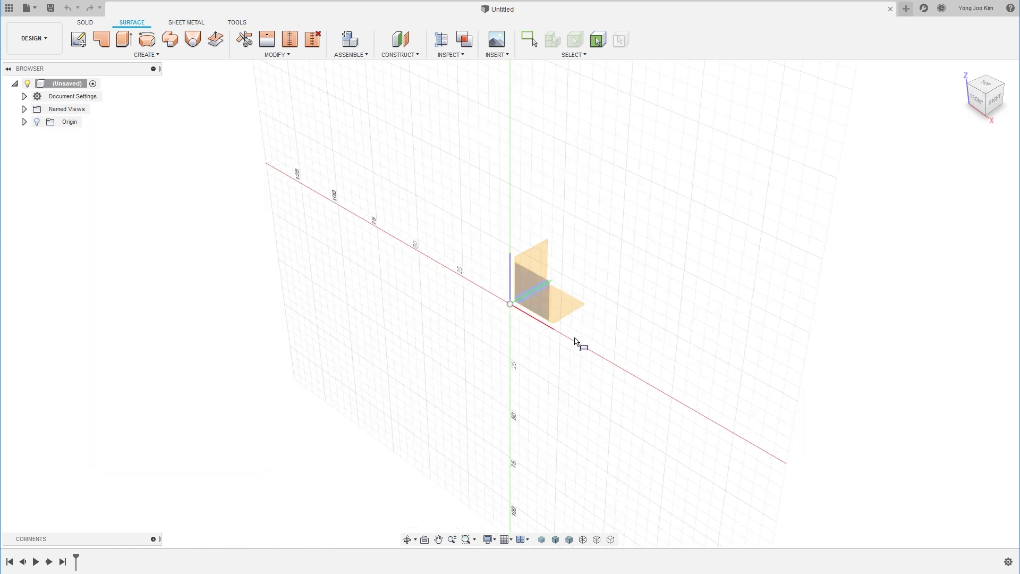
left_click(572, 303)
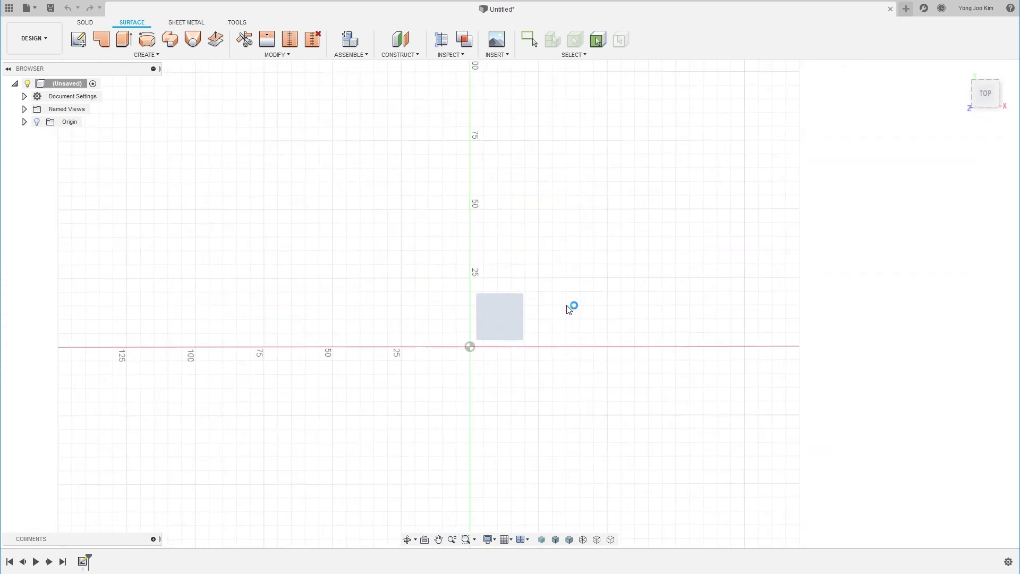
left_click(398, 295)
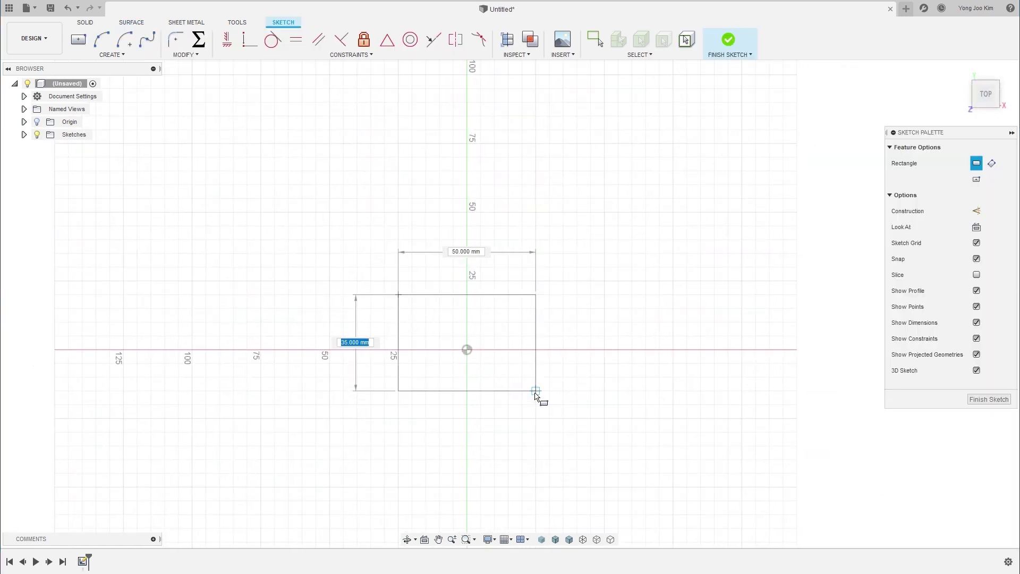
left_click(535, 393)
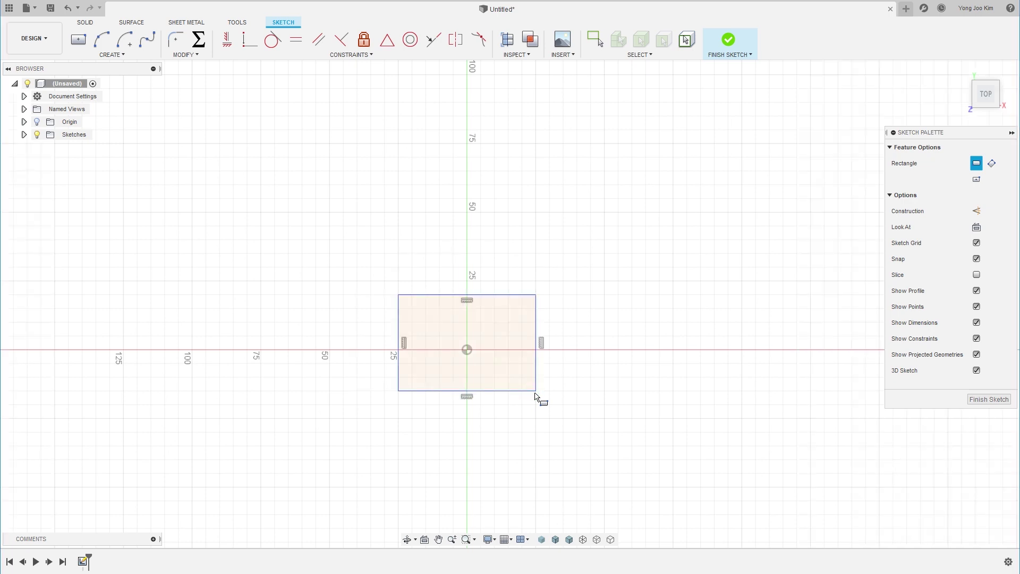
key("Escape")
middle_click_drag(573, 367, 566, 282)
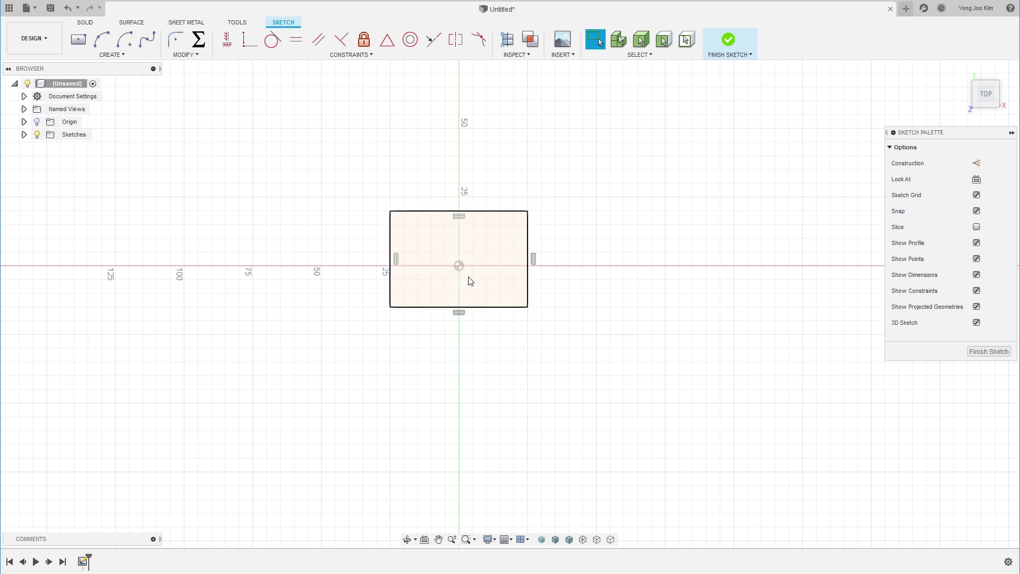
left_click(728, 43)
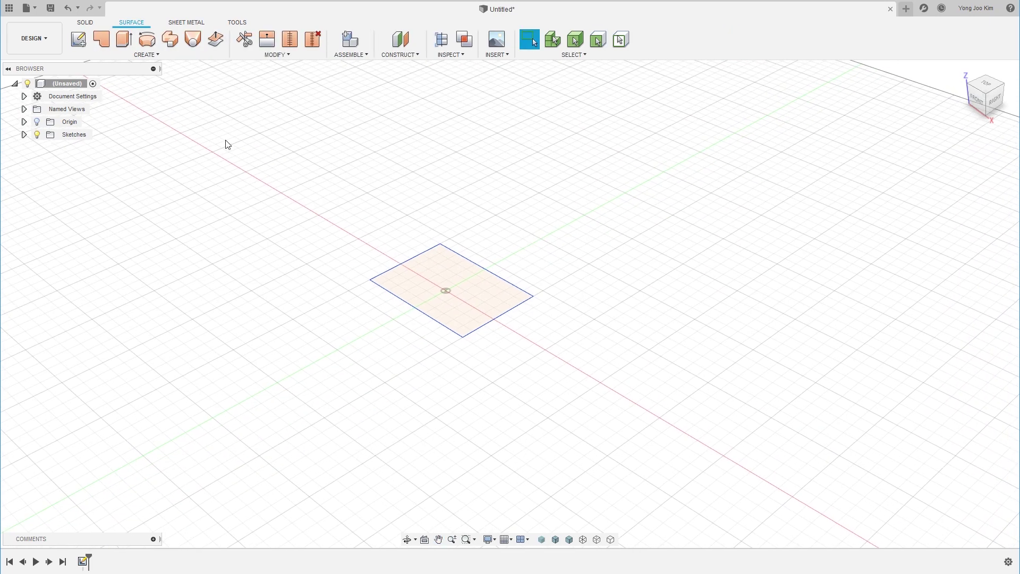
Patch the closed rectangle outline as a new surface body.
left_click(105, 42)
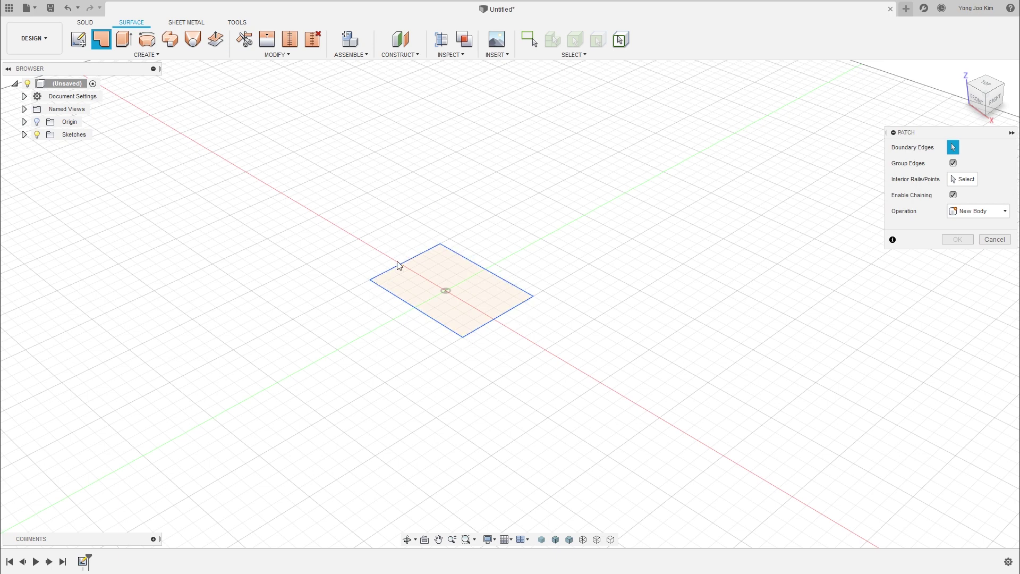
left_click(482, 272)
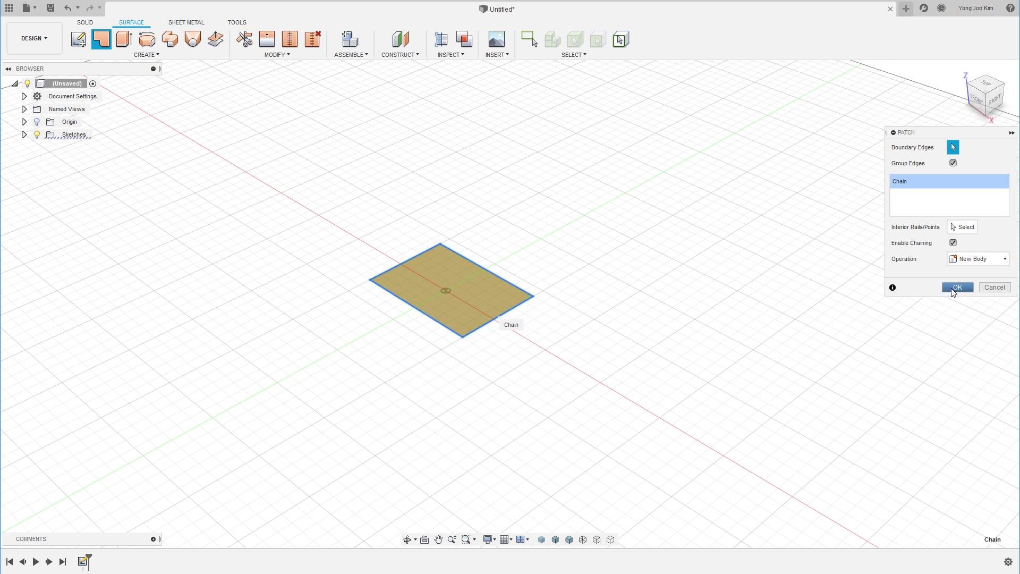
left_click(955, 287)
scroll(489, 247, "up", 5)
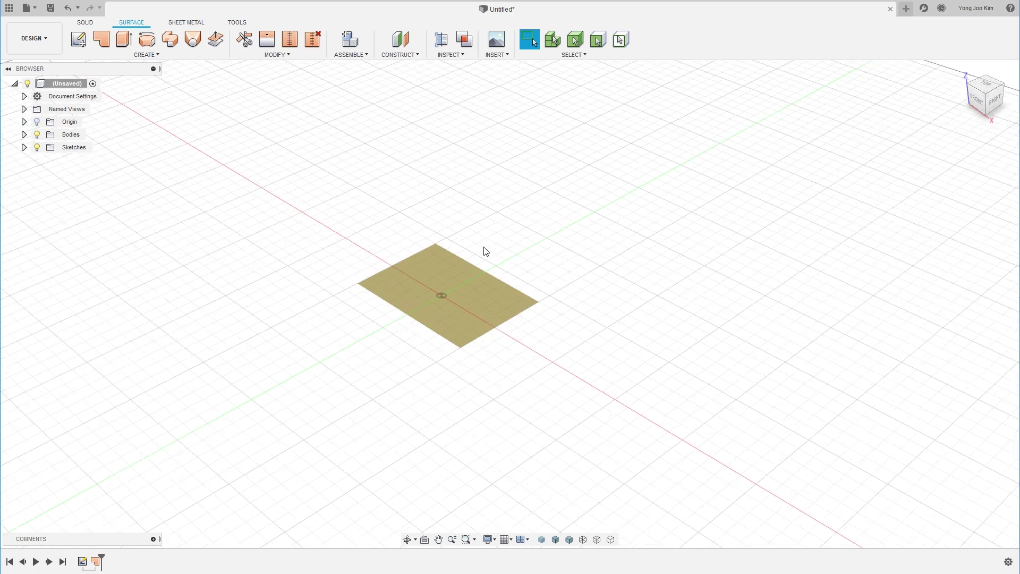
middle_click_drag(484, 250, 531, 221)
Toggle the first sketch's visibility, leaving it hidden, and examine the flat patch surface and its edges.
left_click(24, 147)
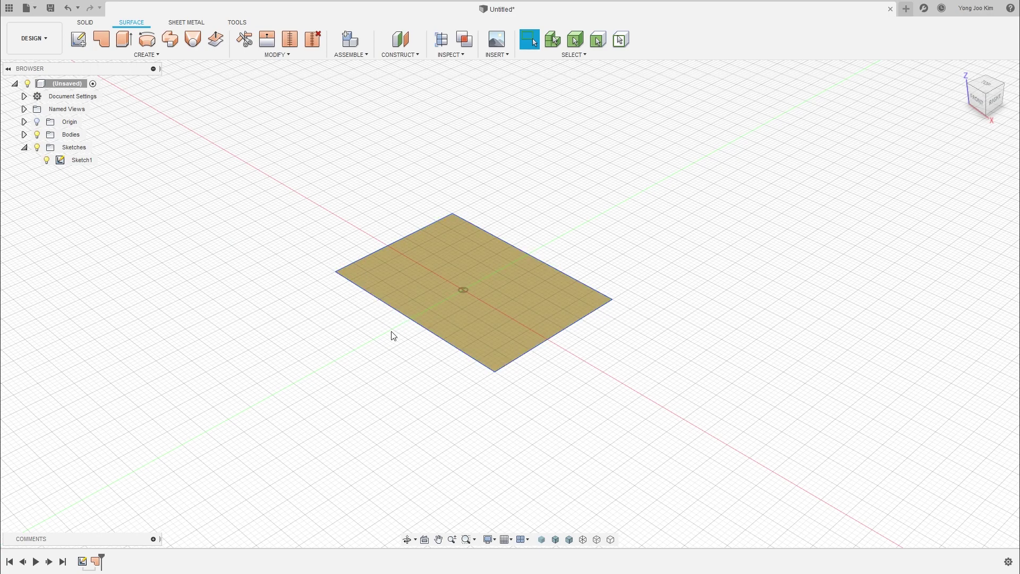
left_click(46, 160)
mouse_move(393, 326)
middle_mouse_down("shift")
mouse_move(411, 276)
mouse_move(409, 364)
middle_mouse_up("shift")
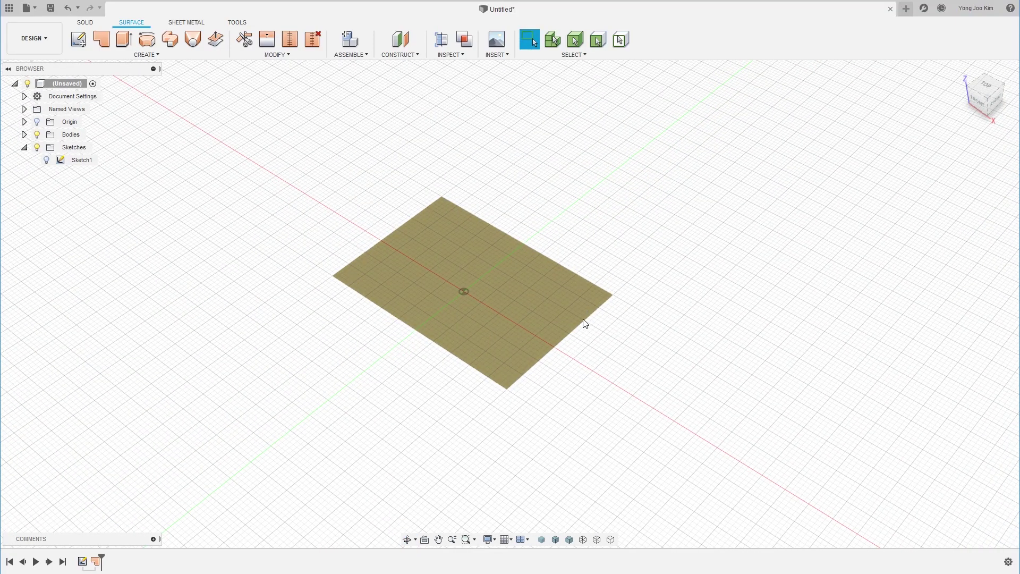
left_click(572, 338)
left_click(385, 350)
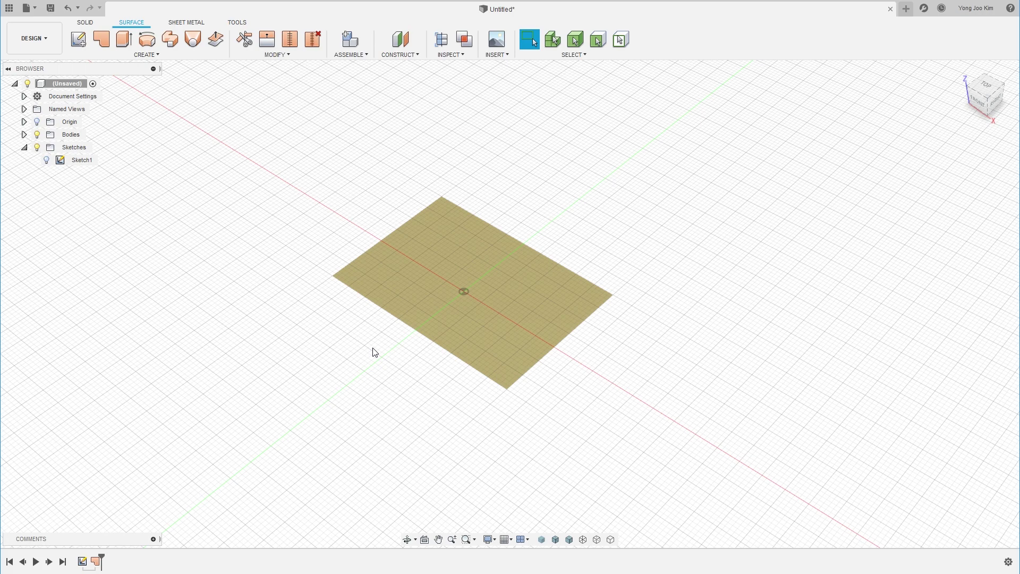
Start a second sketch on the XY plane and draw a separate rectangle beside the flat patch in the positive X direction.
key("shift+s")
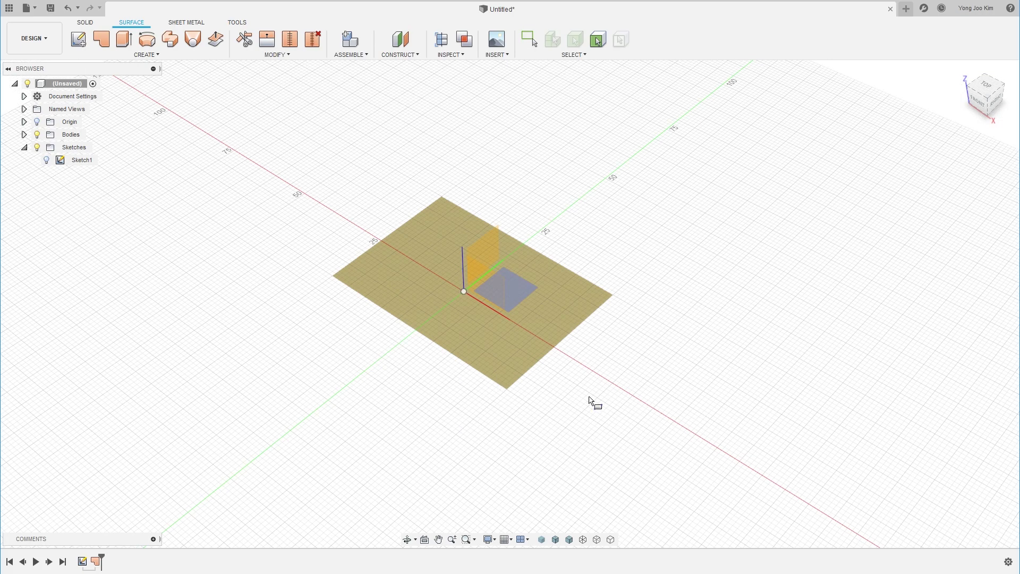
left_click(515, 291)
key("r")
middle_click_drag(603, 339, 357, 310)
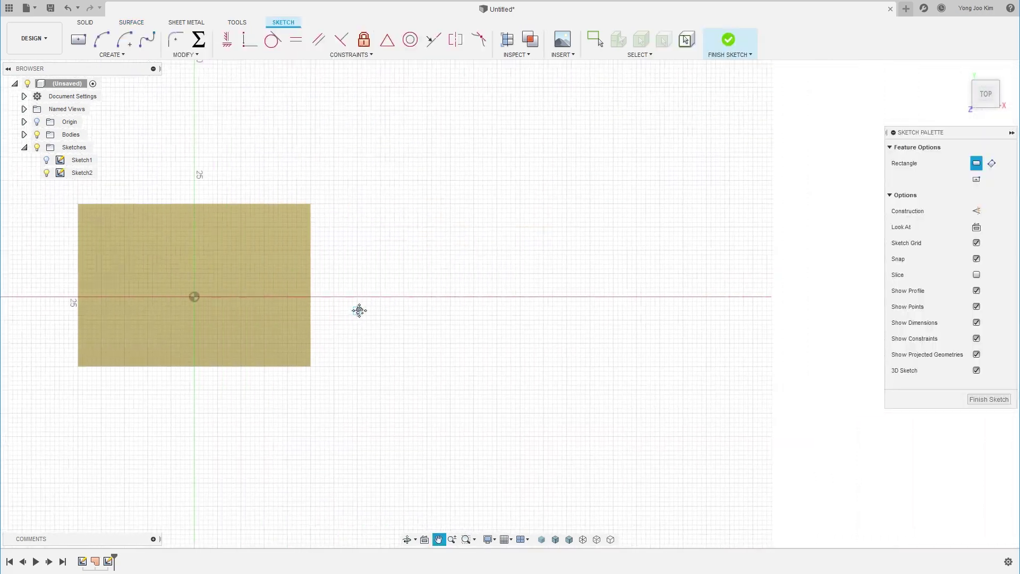
left_click(404, 209)
left_click(590, 357)
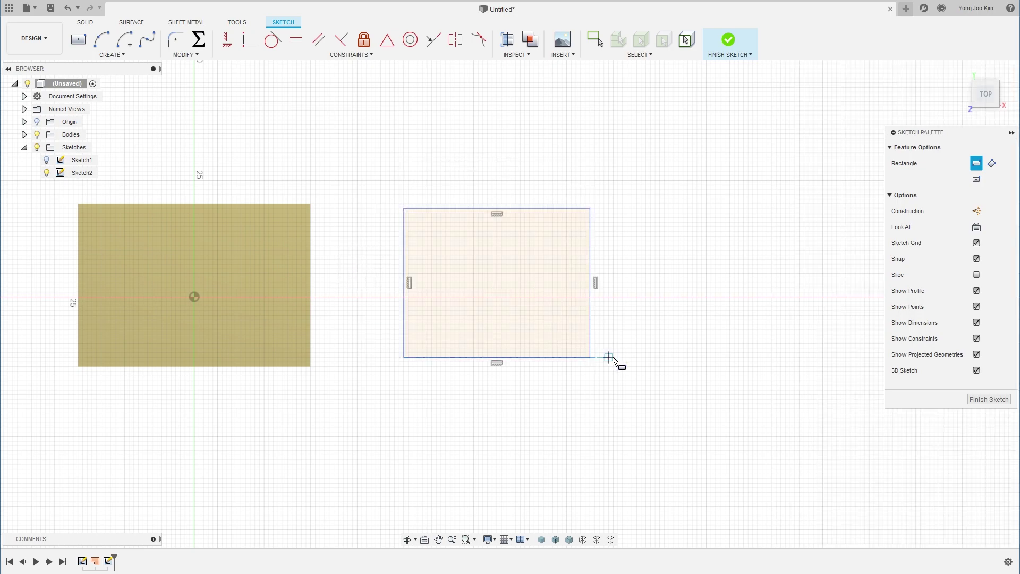
Move two diagonally opposite corner points of the second rectangle 7 mm up along Z.
key("m")
middle_click_drag(616, 355, 583, 291, "shift")
left_click(342, 326)
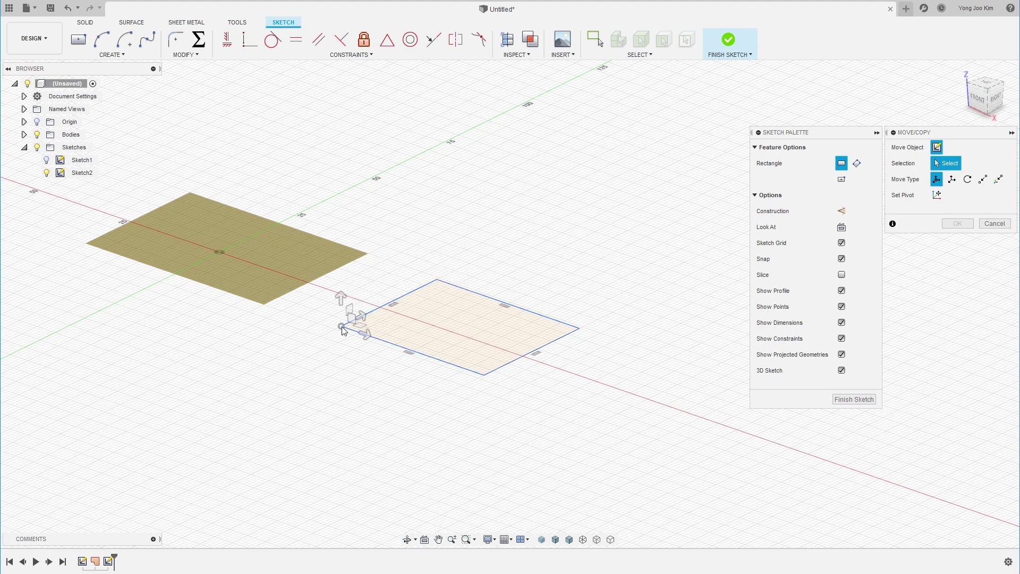
left_click(342, 327)
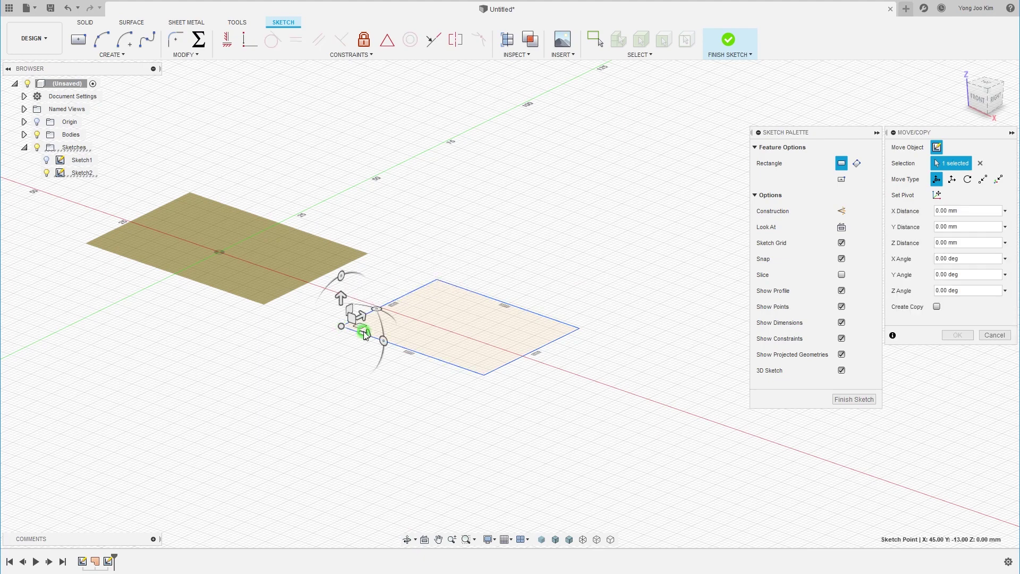
left_click(579, 329)
left_click_drag(340, 295, 333, 266)
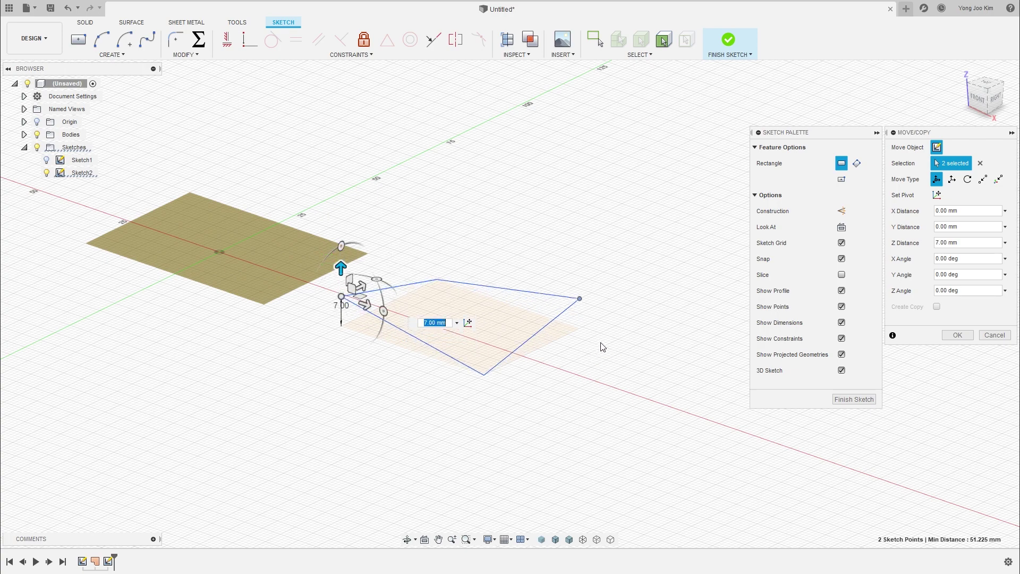
left_click(957, 334)
Examine the warped 3D outline from several angles, including straight from above.
left_click(610, 330)
middle_click_drag(575, 353, 610, 323, "shift")
right_click(607, 317)
middle_click_drag(487, 363, 497, 406, "shift")
key("Escape")
middle_click_drag(636, 387, 652, 394, "shift")
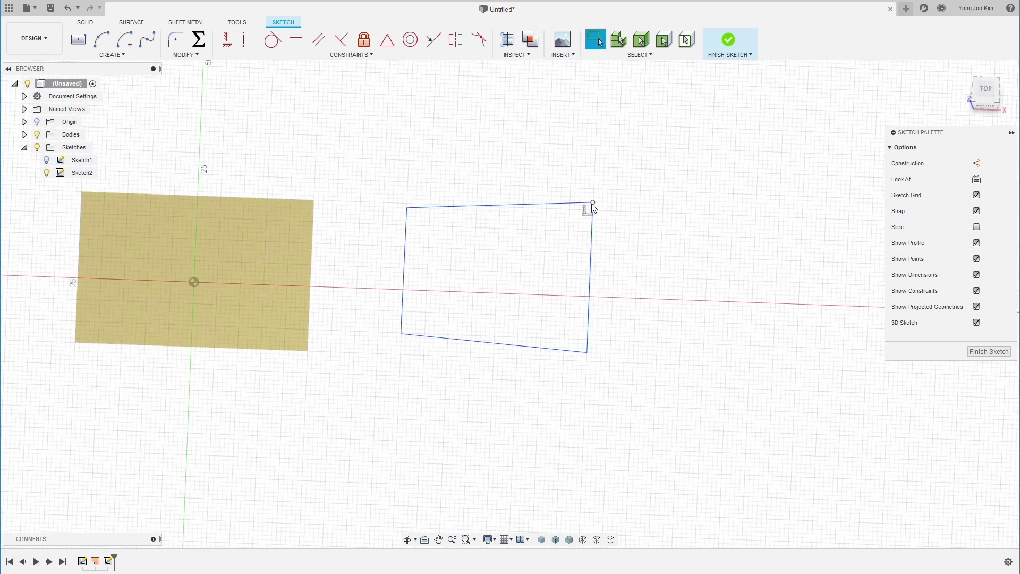
left_click(984, 89)
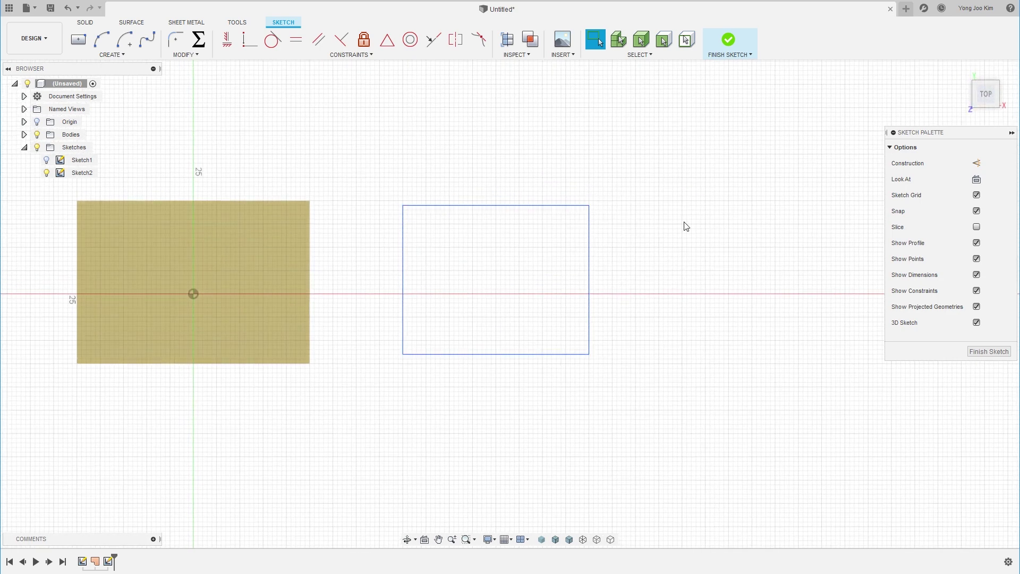
middle_click_drag(690, 236, 719, 121, "shift")
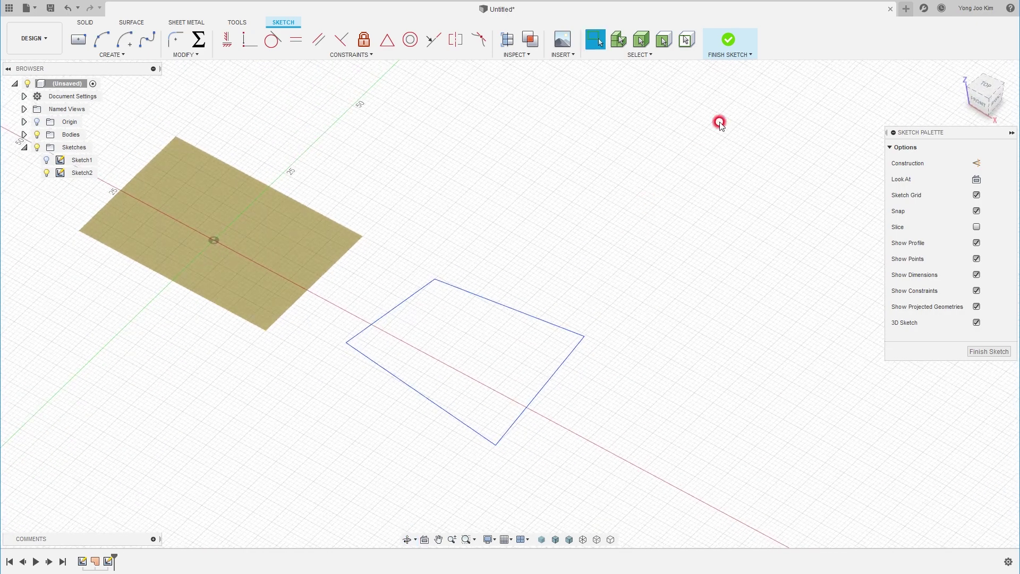
Finish the second sketch and patch its non-planar closed outline as a new surface body.
left_click(721, 53)
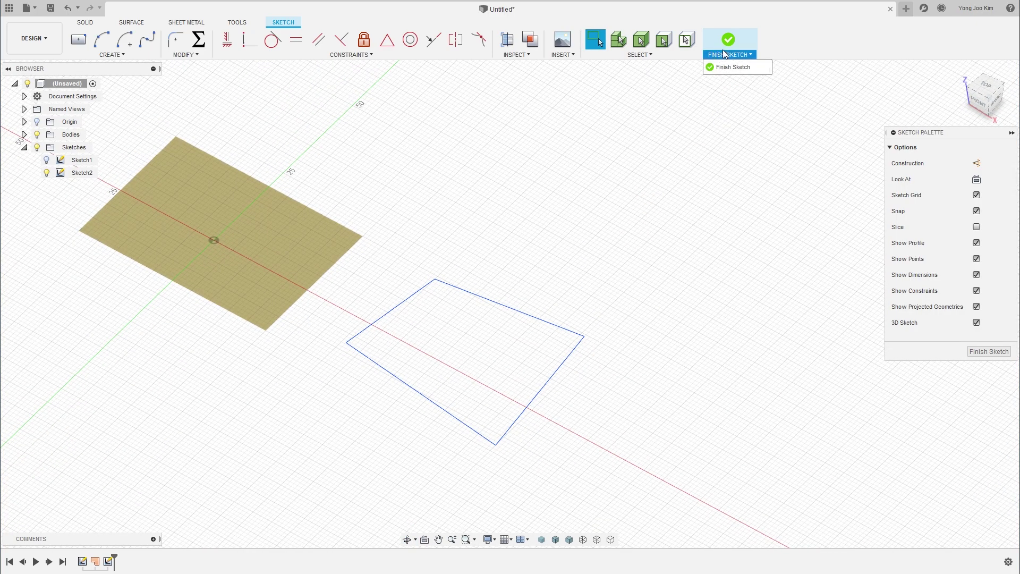
left_click(712, 65)
left_click(101, 38)
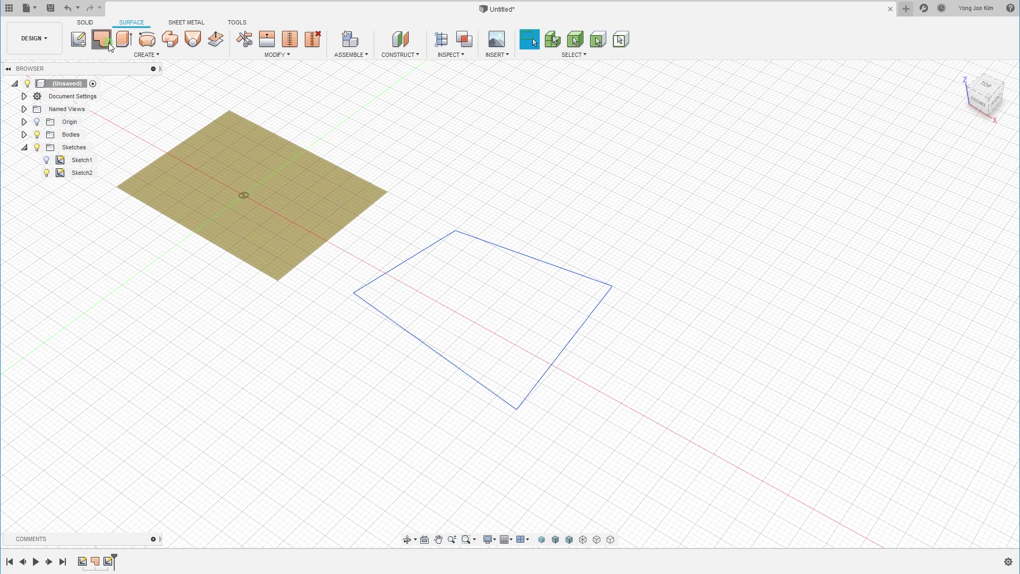
left_click(520, 250)
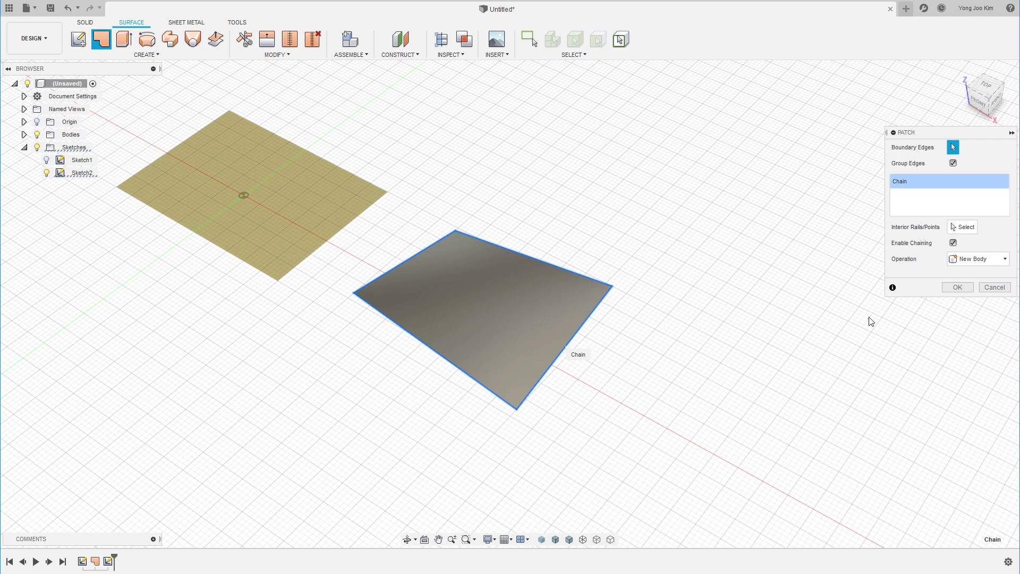
left_click(954, 287)
middle_click_drag(629, 304, 639, 343, "shift")
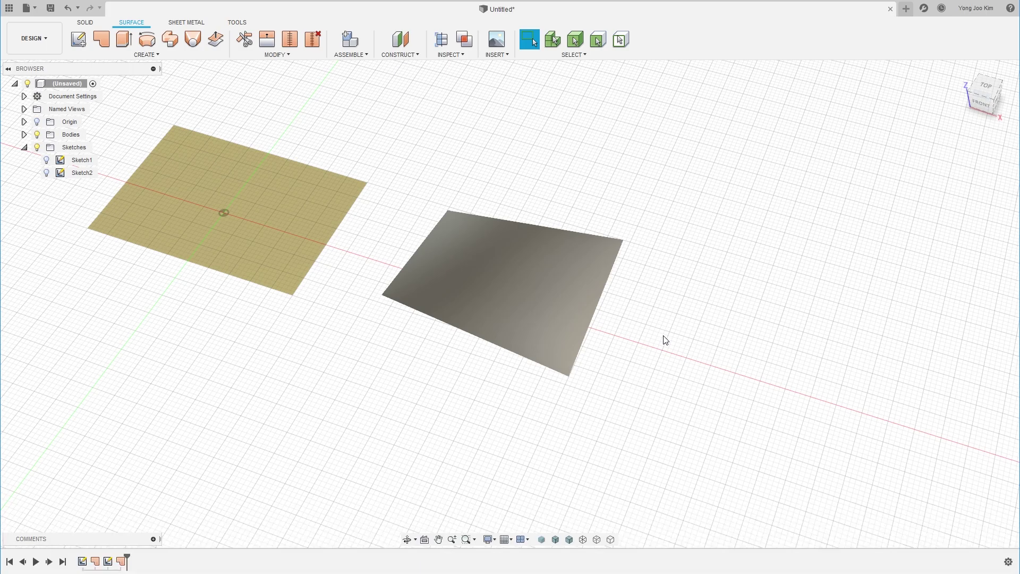
mouse_move(648, 302)
middle_mouse_down("shift")
mouse_move(644, 218)
mouse_move(649, 305)
middle_mouse_up("shift")
middle_click_drag(426, 352, 467, 373)
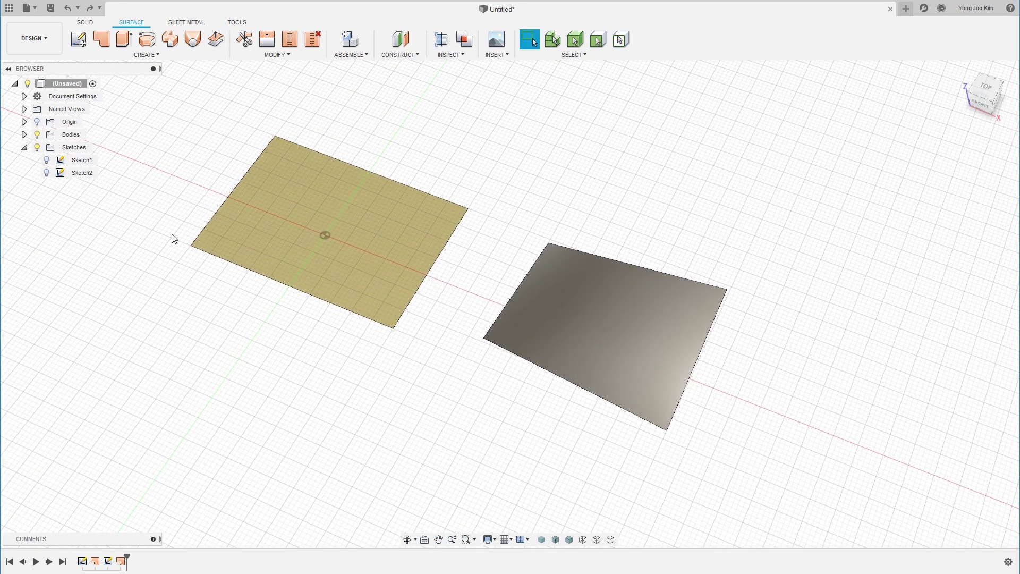
Hide both patch surface bodies and show the first rectangle sketch.
left_click(24, 134)
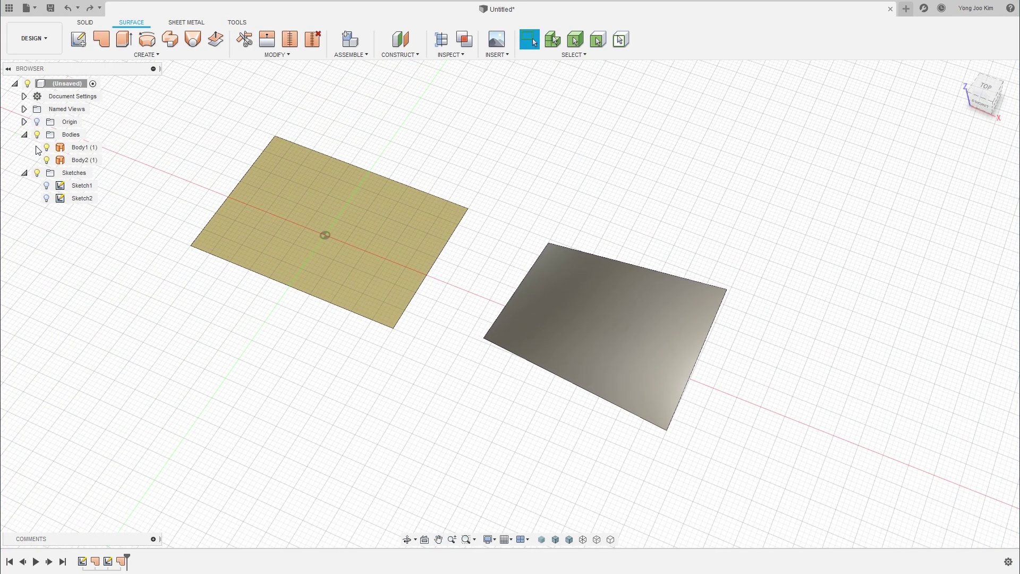
left_click(47, 147)
left_click(47, 160)
left_click(46, 185)
mouse_move(343, 374)
middle_mouse_down()
mouse_move(463, 408)
mouse_move(369, 399)
middle_mouse_up()
key("Escape")
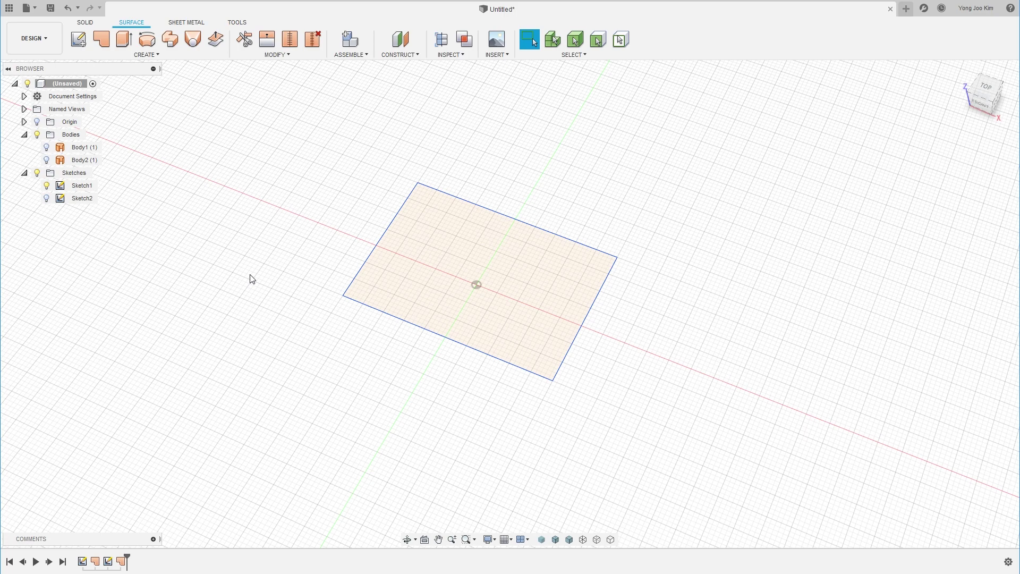
Extrude the first rectangle profile 38 mm downward as a new body.
key("e")
middle_click_drag(357, 373, 330, 320)
left_click_drag(452, 212, 460, 321)
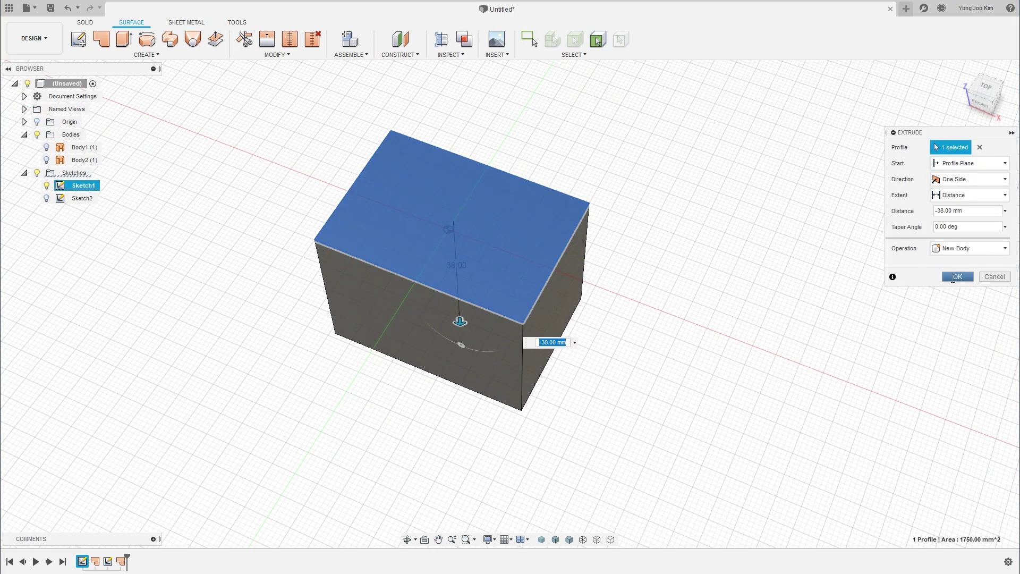
left_click(954, 278)
middle_click_drag(683, 317, 654, 284, "shift")
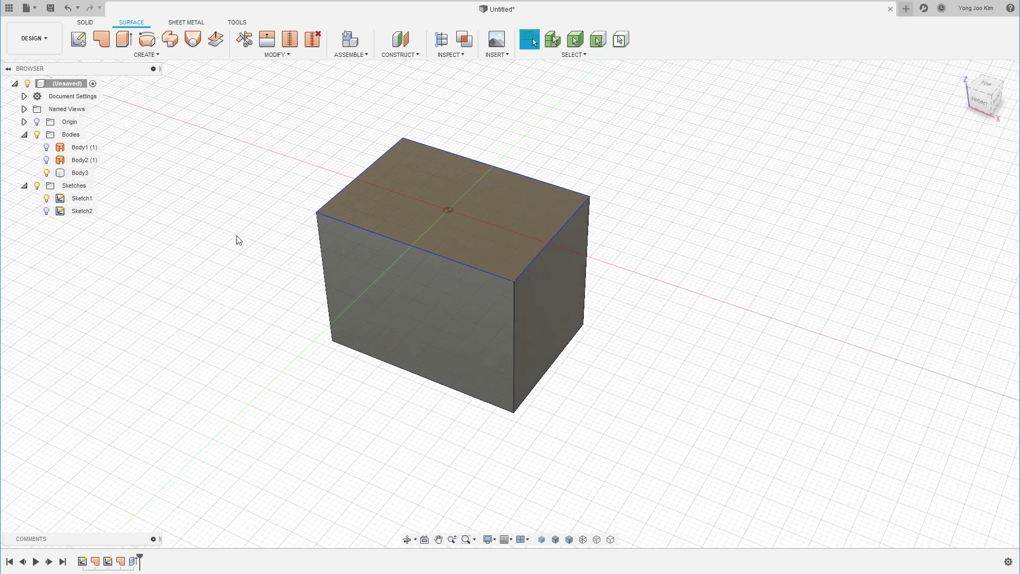
Hide the first sketch and check an upper edge of the extruded box.
left_click(78, 199)
middle_click_drag(303, 195, 311, 192)
left_click(365, 172)
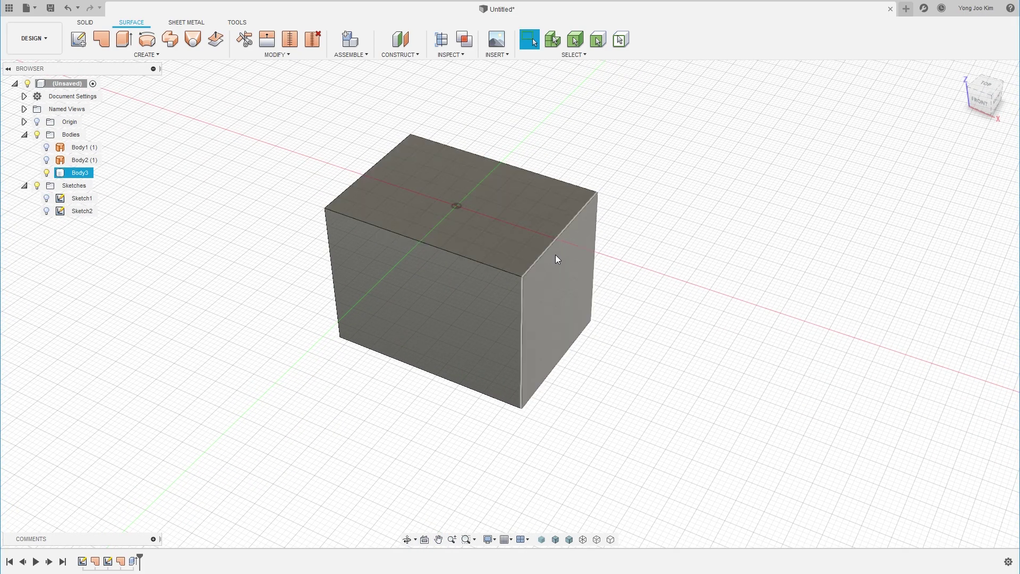
left_click(637, 271)
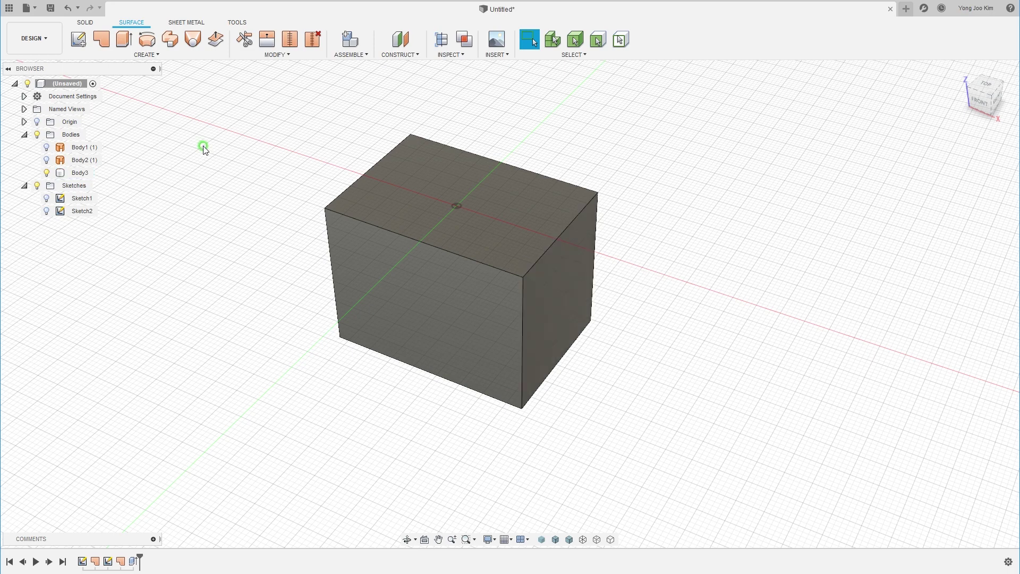
Patch the closed loop of six outer edges around the box as a new surface body, hiding the solid box.
left_click(102, 42)
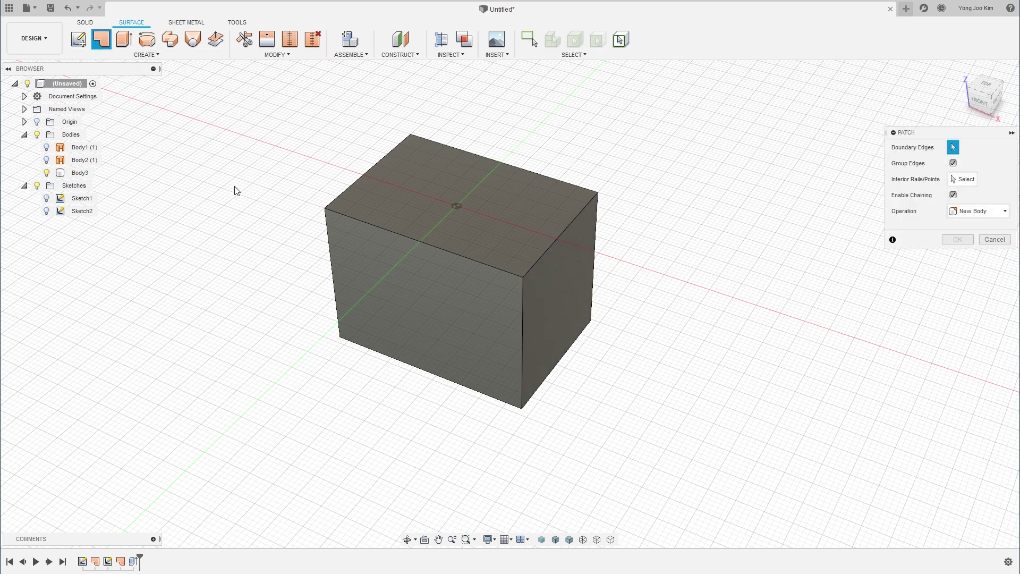
left_click(368, 171)
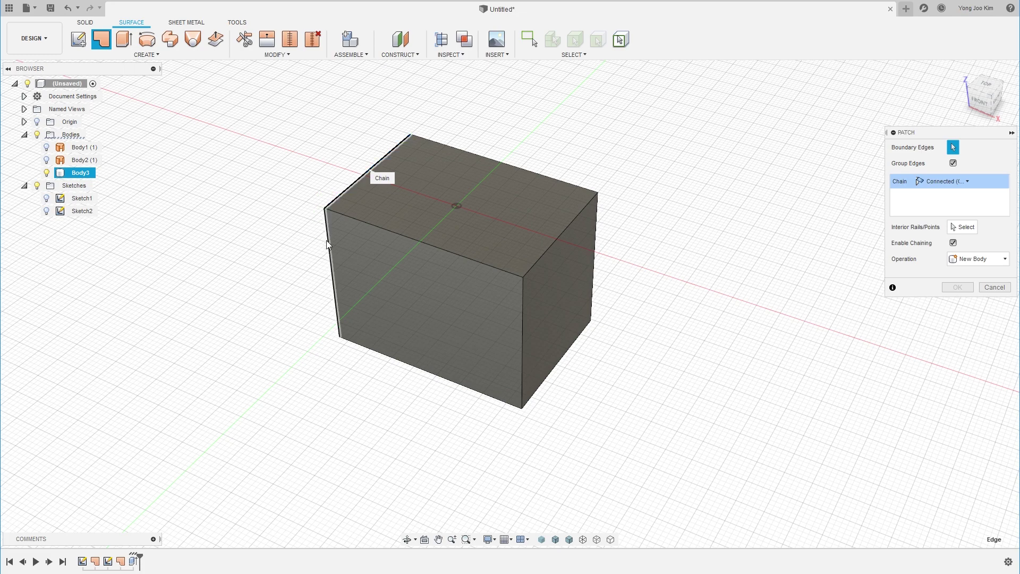
left_click(423, 382)
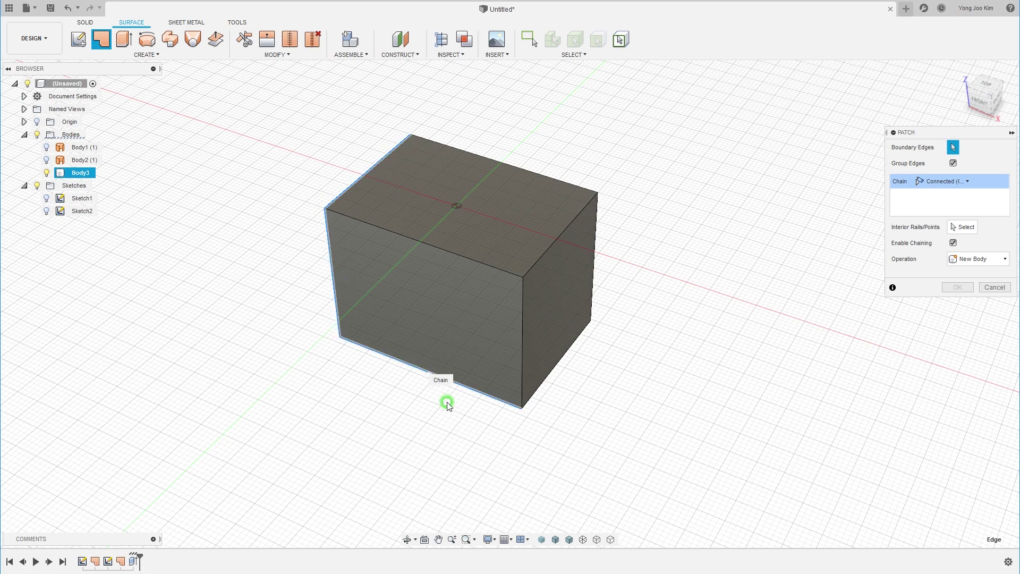
left_click(597, 263)
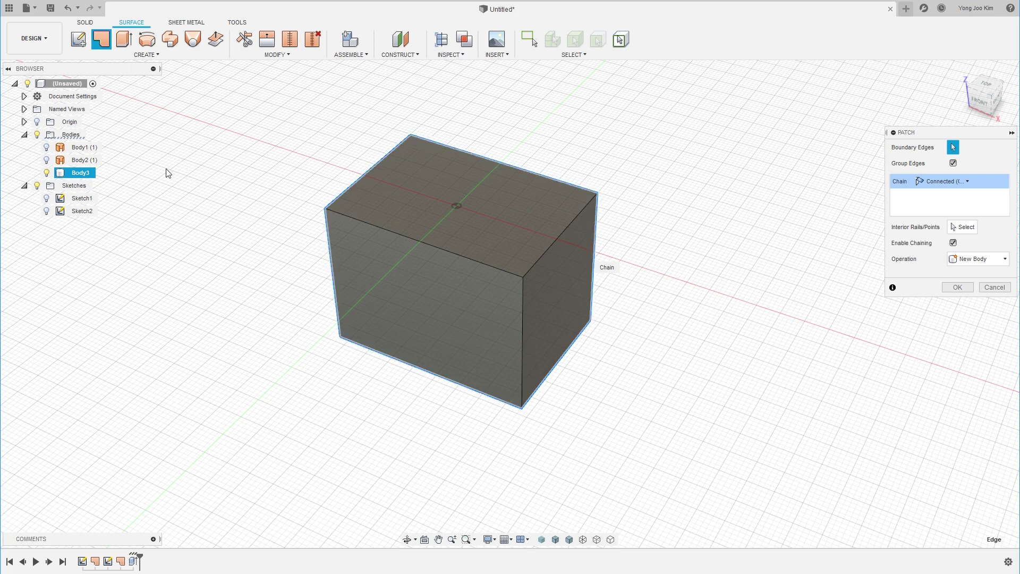
left_click(47, 173)
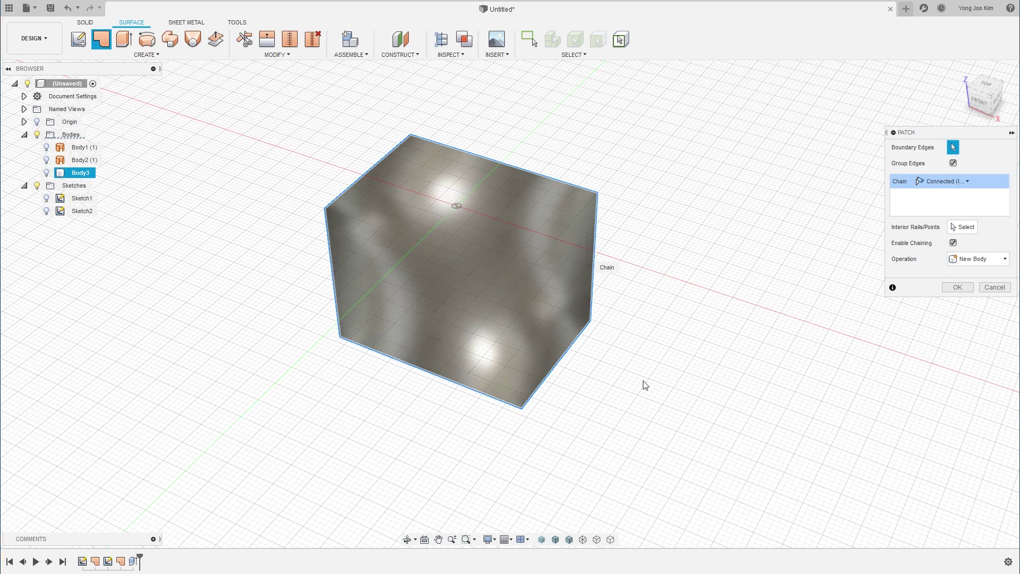
middle_click_drag(643, 347, 639, 320, "shift")
left_click_drag(632, 351, 641, 313)
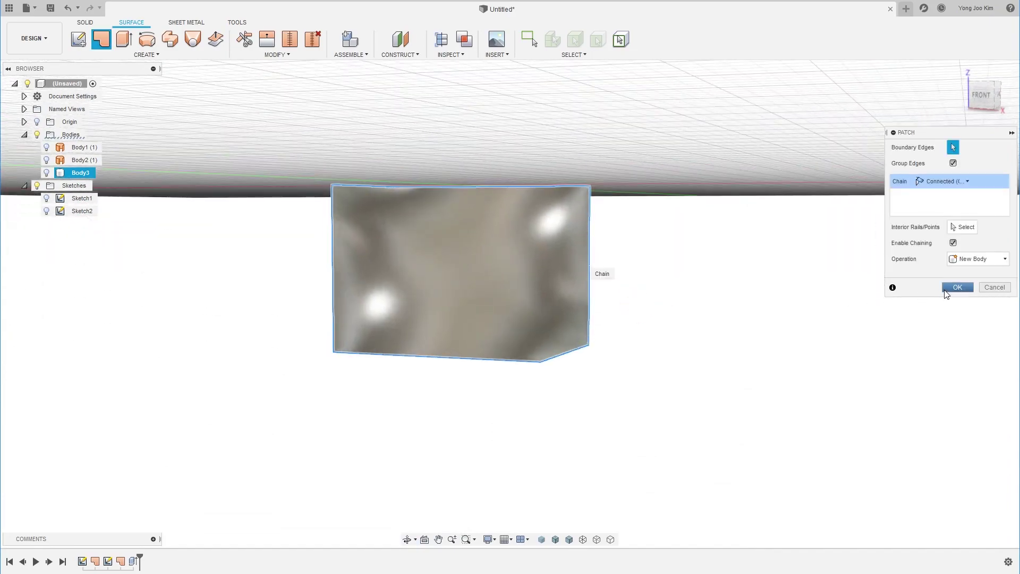
left_click(945, 290)
Examine the lower corners and edges of the six-edge patch surface up close from several angles.
mouse_move(654, 272)
middle_mouse_down("shift")
mouse_move(636, 287)
mouse_move(646, 288)
mouse_move(652, 266)
middle_mouse_up("shift")
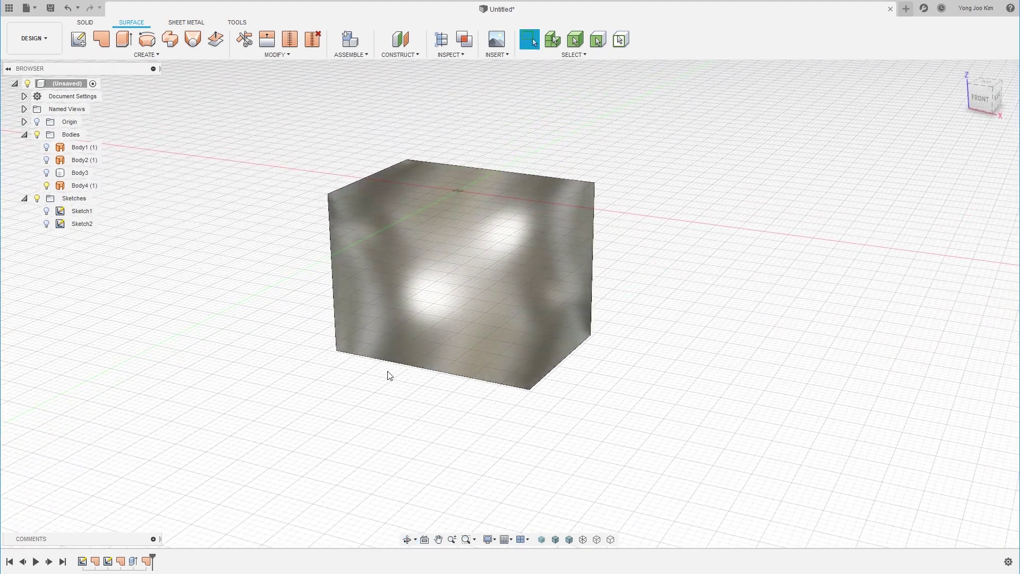
scroll(398, 375, "up", 8)
left_click(309, 314)
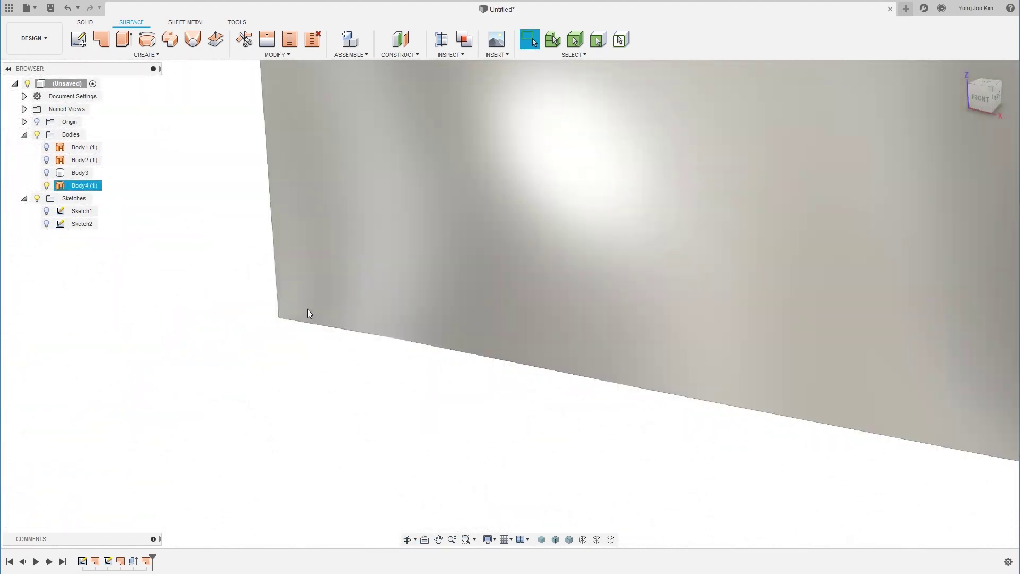
scroll(364, 383, "down", 5)
middle_click_drag(623, 442, 564, 403)
scroll(563, 401, "up", 5)
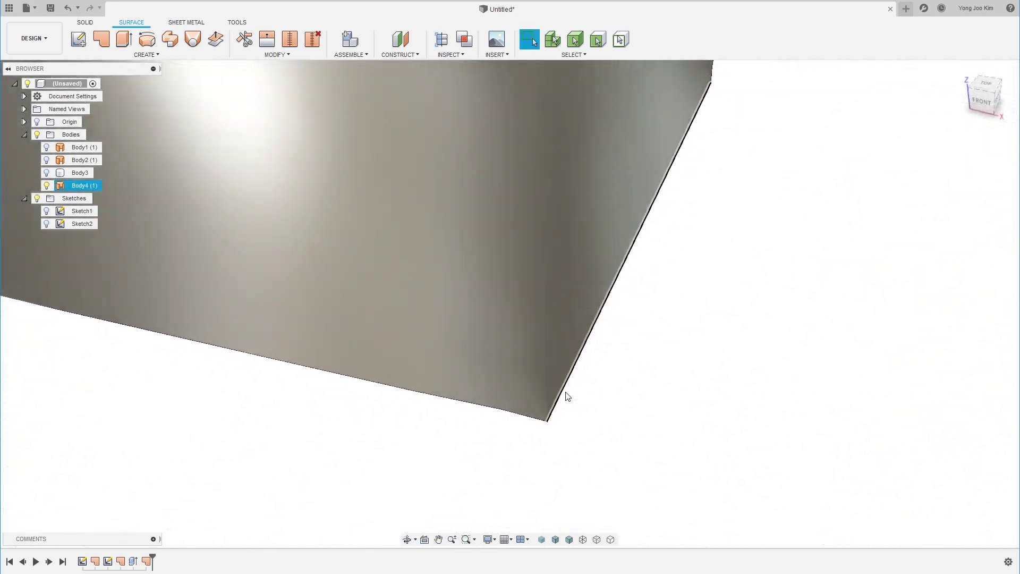
left_click(610, 424)
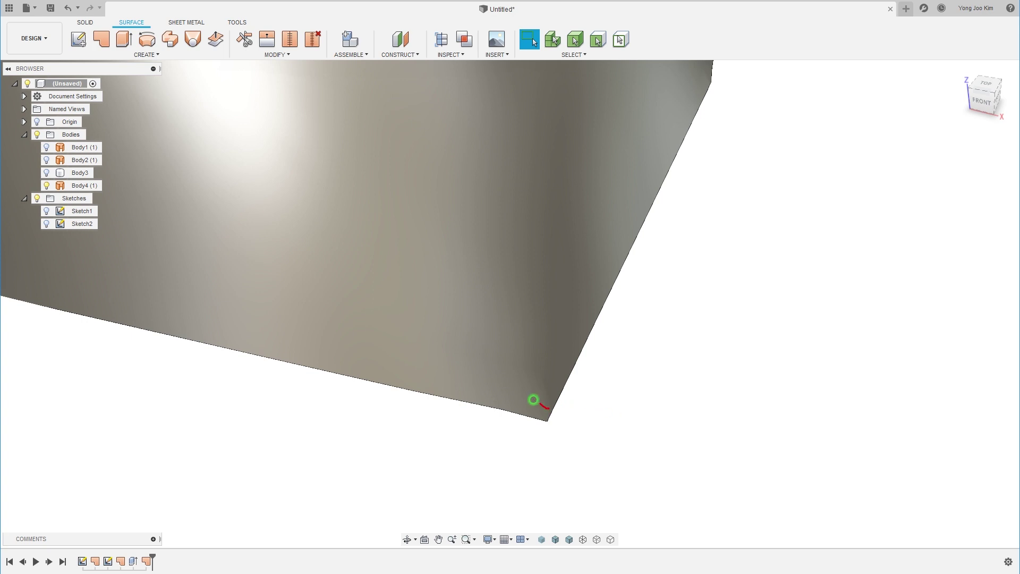
left_click_drag(513, 317, 561, 360)
left_click_drag(557, 406, 530, 414)
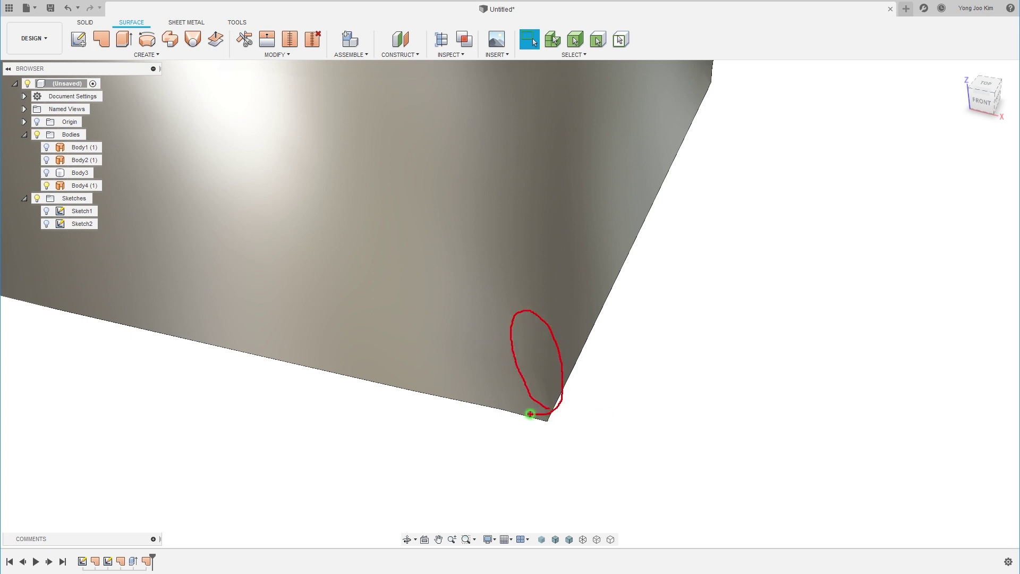
mouse_move(633, 371)
middle_mouse_down()
mouse_move(715, 246)
mouse_move(690, 310)
mouse_move(728, 223)
mouse_move(683, 206)
mouse_move(693, 213)
mouse_move(685, 223)
middle_mouse_up()
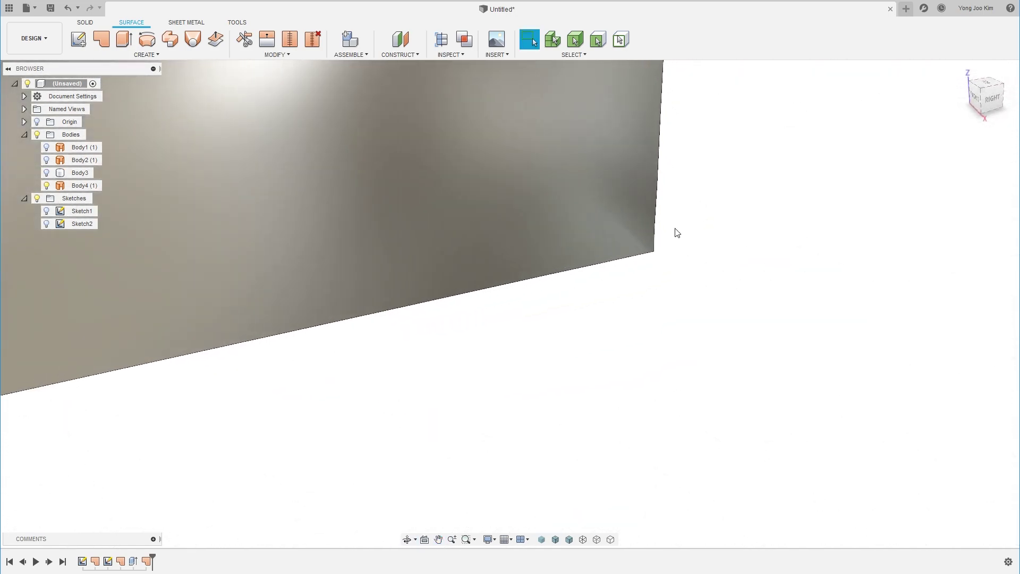
left_click_drag(596, 204, 644, 224)
mouse_move(674, 232)
middle_mouse_down("shift")
mouse_move(630, 264)
mouse_move(551, 398)
mouse_move(624, 362)
mouse_move(697, 344)
mouse_move(541, 130)
middle_mouse_up("shift")
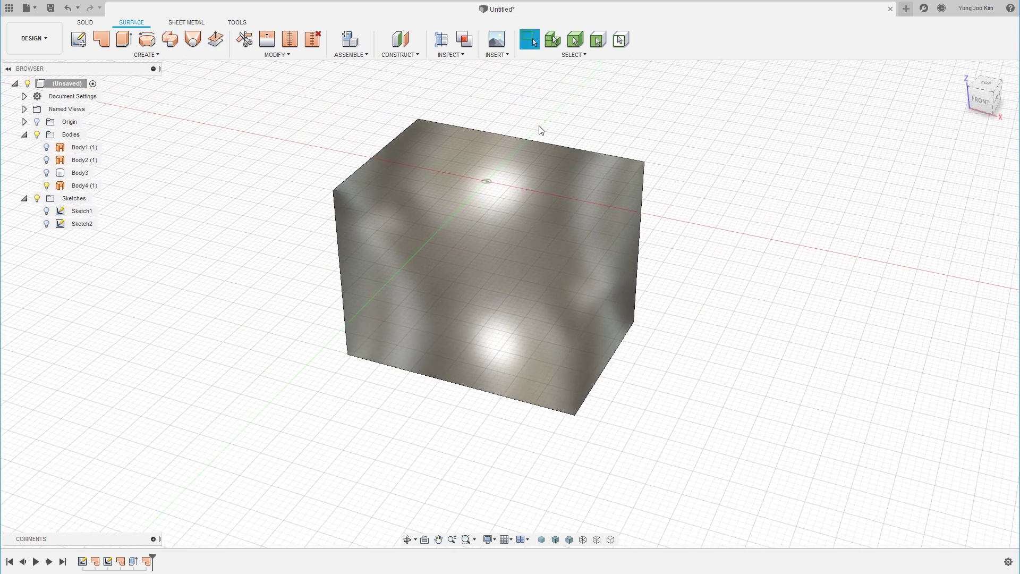
Apply a vertical zebra analysis with 20 repeats to the six-edge patch surface and examine the stripes at its lower corner.
left_click(454, 54)
left_click(481, 106)
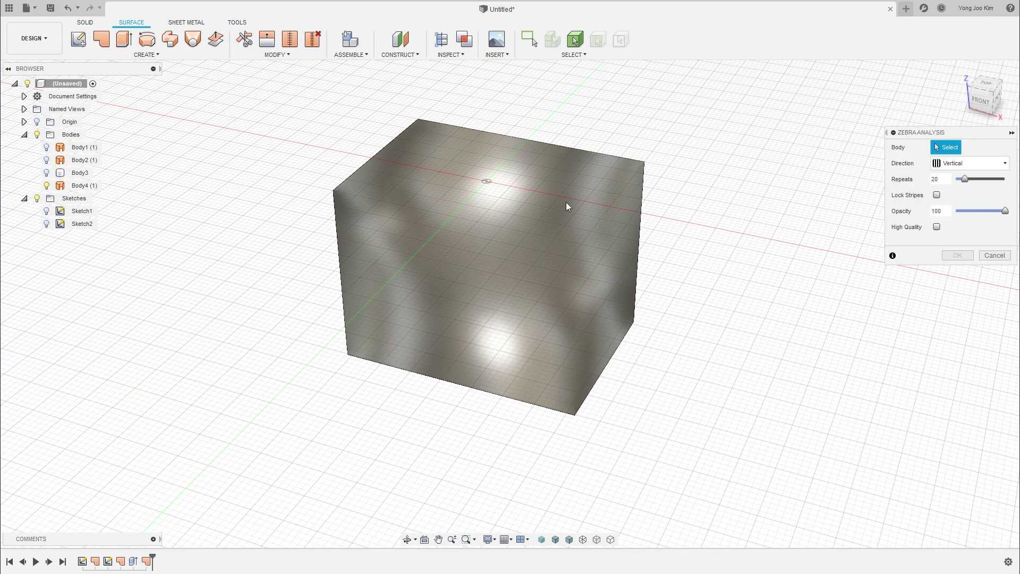
left_click(569, 245)
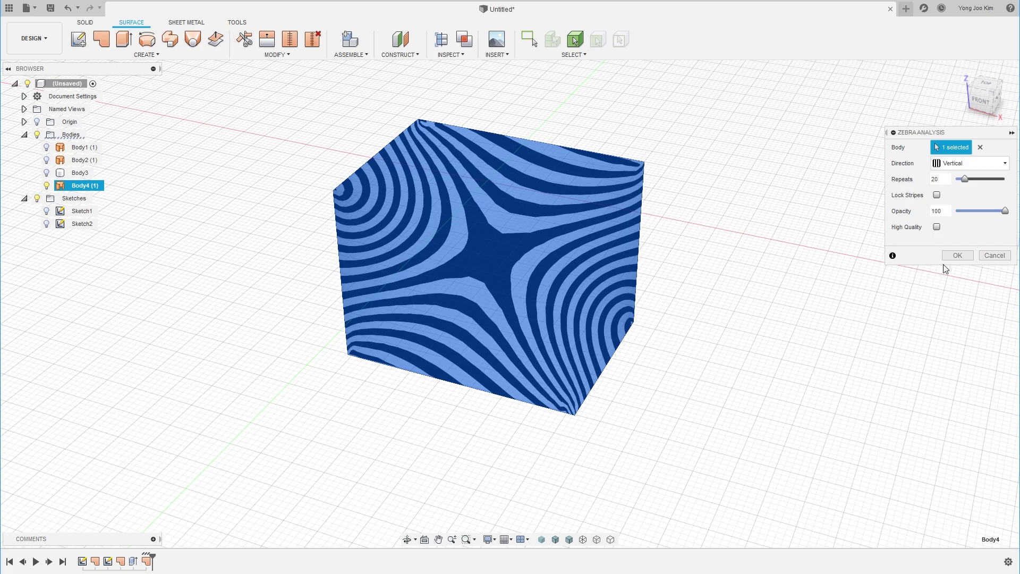
left_click(951, 259)
scroll(664, 199, "up", 3)
scroll(598, 455, "up", 2)
middle_click_drag(598, 456, 609, 343)
scroll(517, 432, "up", 2)
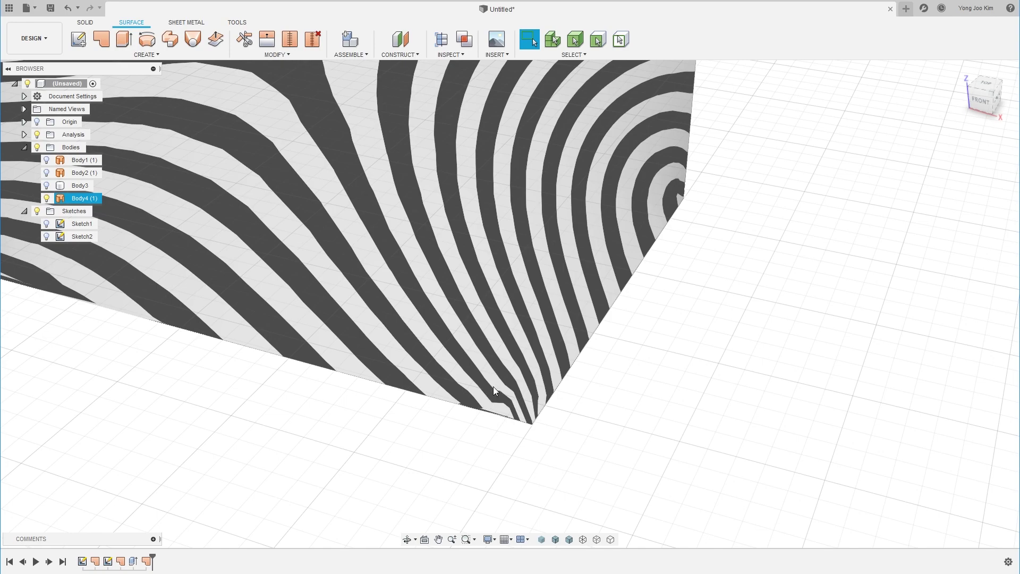
scroll(514, 419, "down", 5)
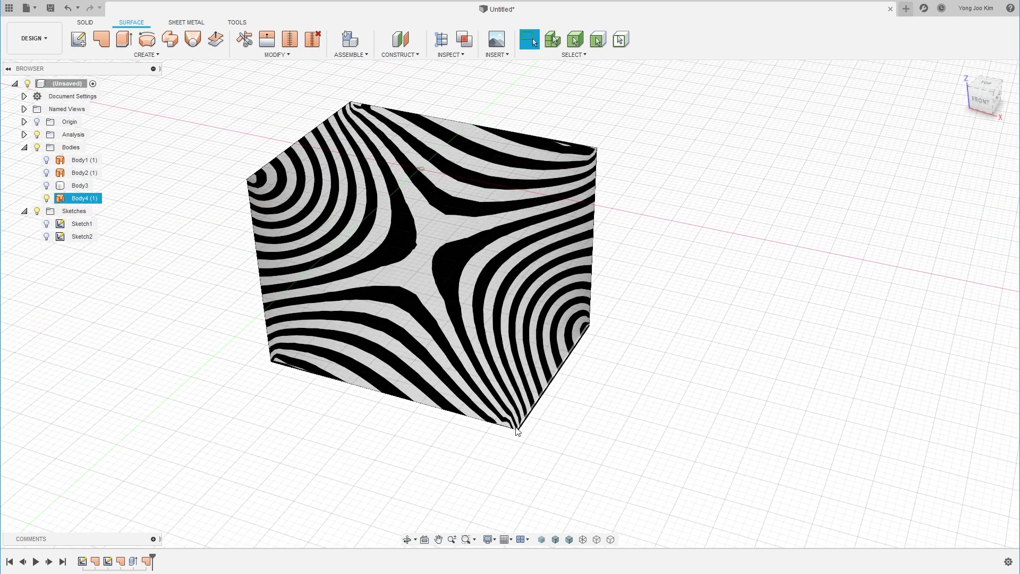
middle_click_drag(611, 388, 612, 415, "shift")
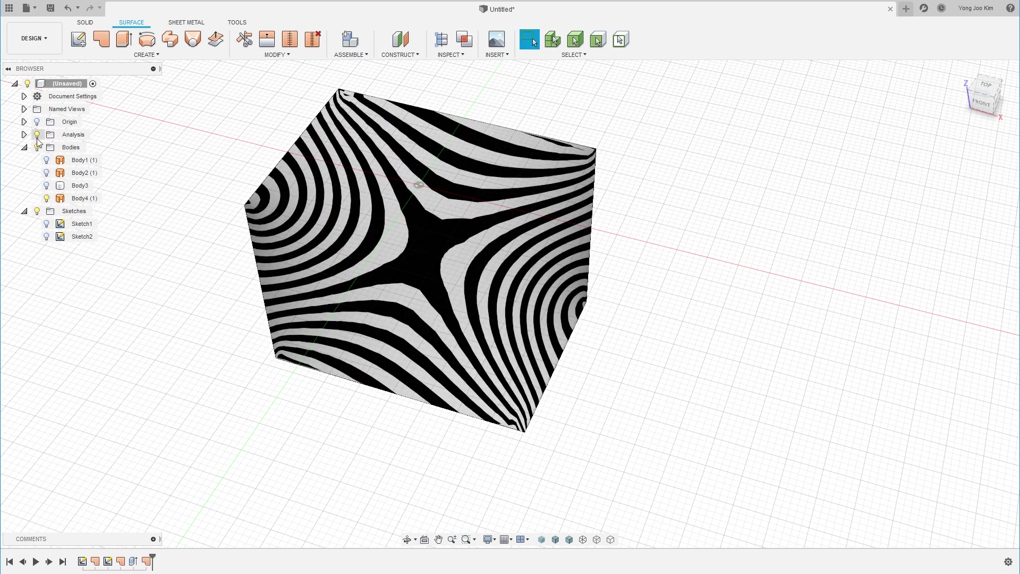
Hide the zebra analysis and examine the patch surface's lower corner in the front view.
left_click(37, 134)
middle_click_drag(614, 383, 637, 335, "shift")
left_click(988, 100)
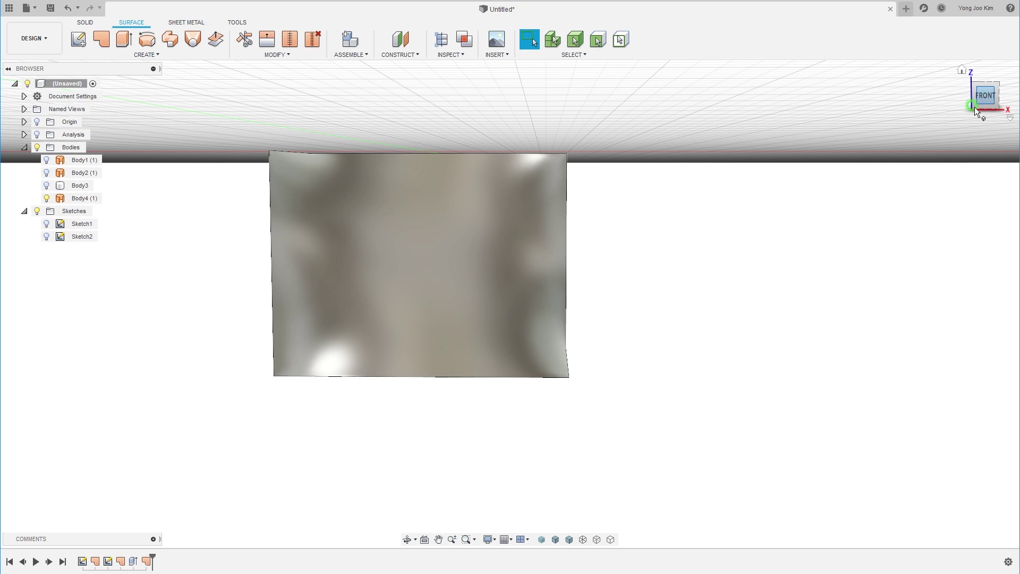
scroll(580, 401, "up", 5)
scroll(579, 399, "up", 4)
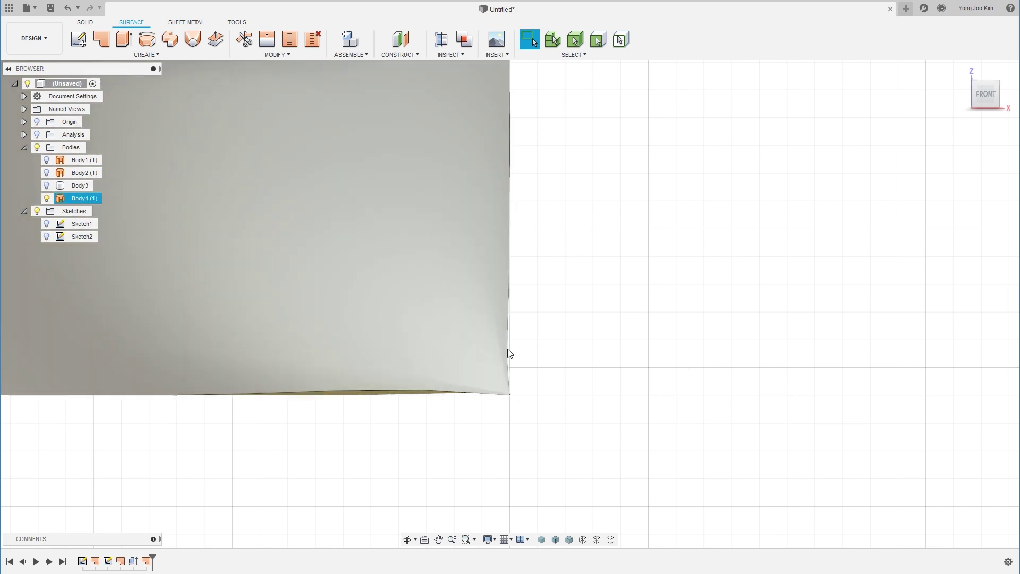
scroll(526, 378, "down", 4)
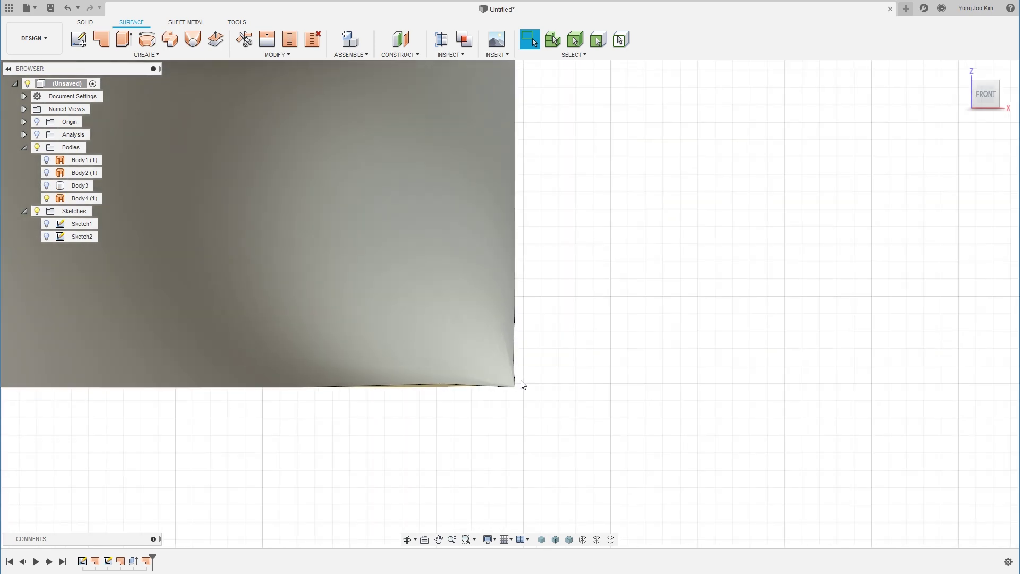
scroll(553, 344, "down", 5)
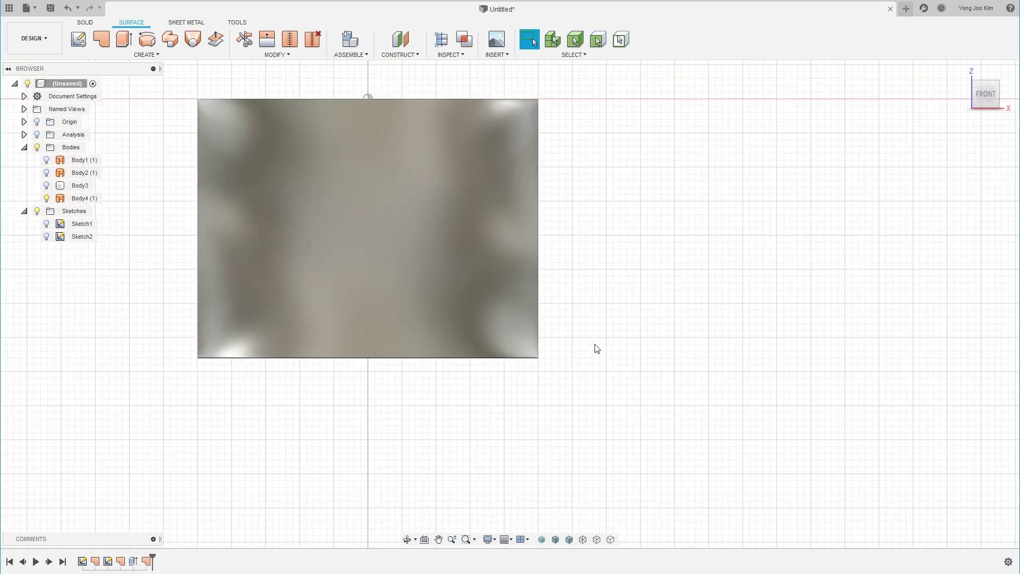
middle_click_drag(594, 348, 550, 393, "shift")
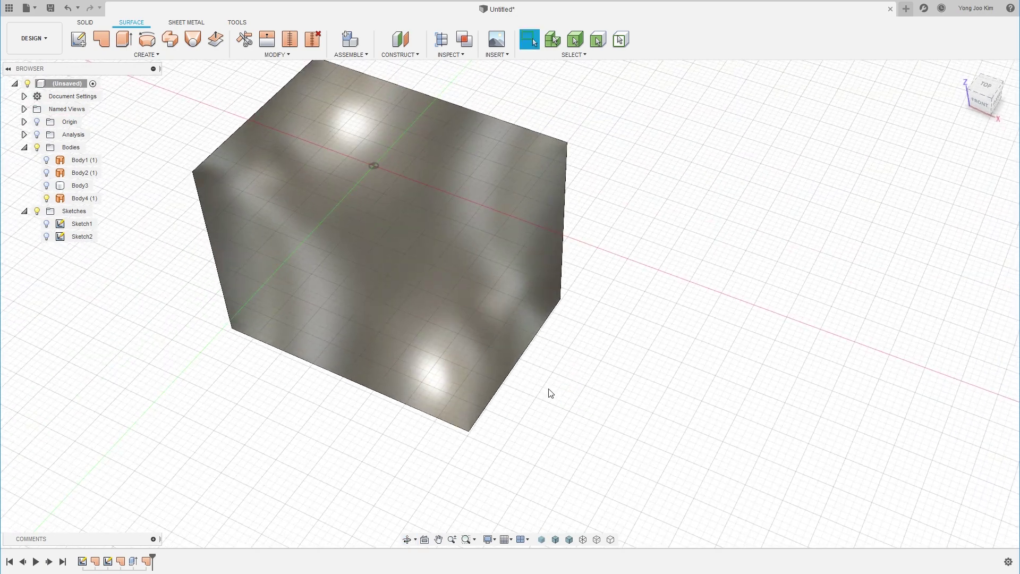
middle_click_drag(289, 378, 385, 420)
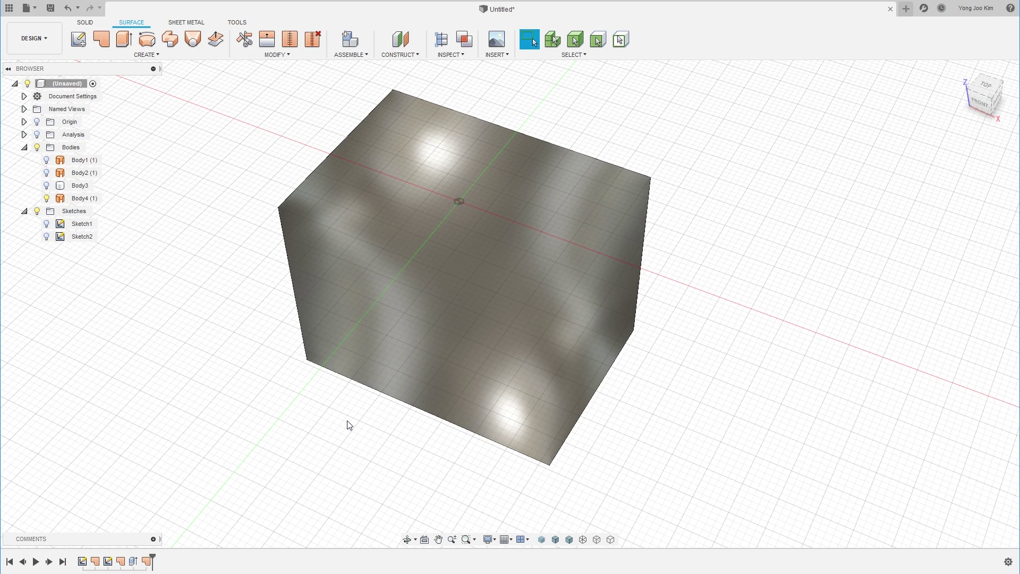
Undo the zebra analysis and the six-edge patch on the box.
key("ctrl+z")
key("ctrl+z")
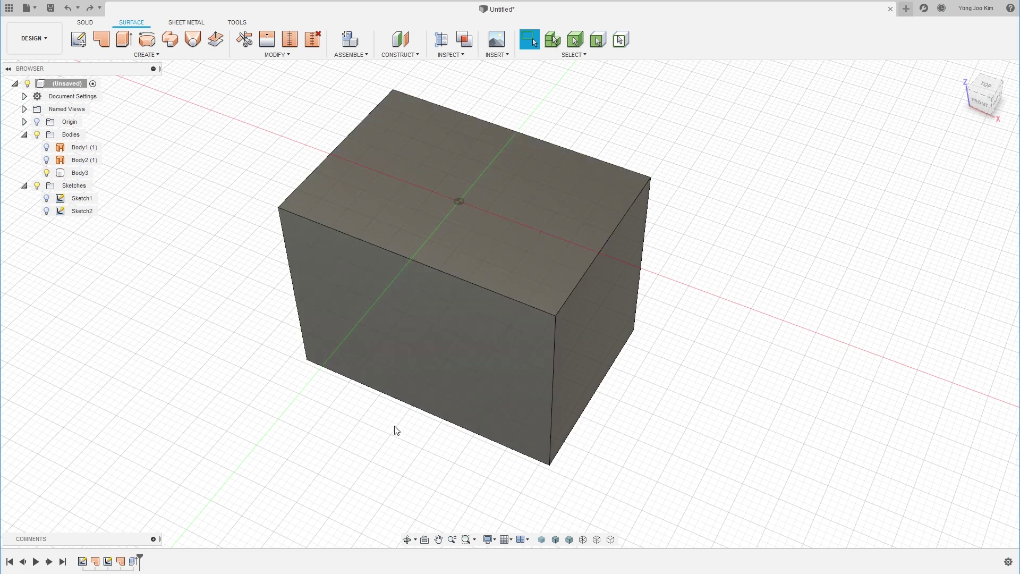
middle_click_drag(389, 434, 409, 415, "shift")
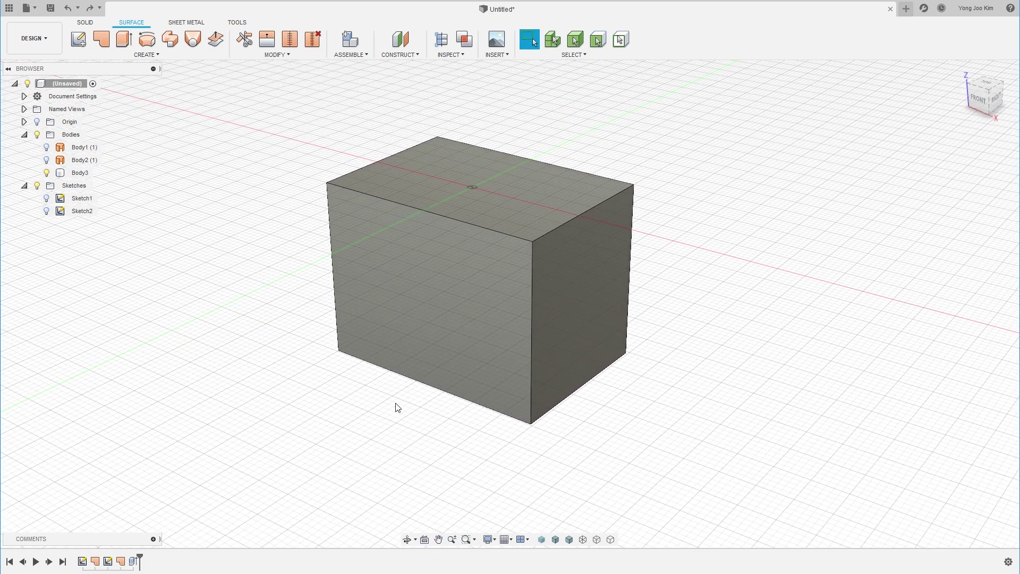
Patch the L-shaped closed loop of edges around the box's left and bottom faces as a new surface body, hiding the solid box.
left_click(101, 39)
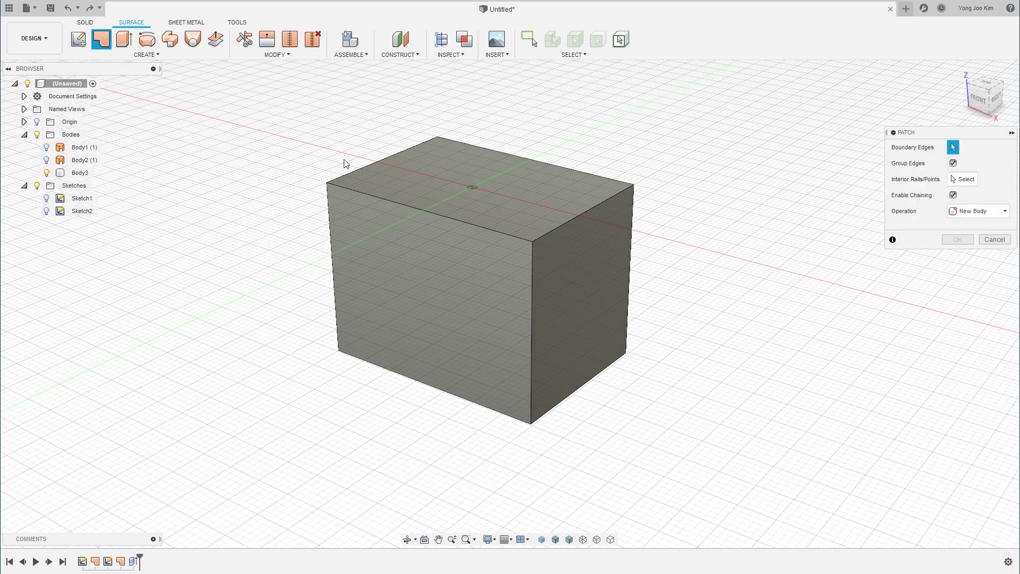
left_click(369, 163)
left_click(419, 380)
left_click(586, 391)
left_click(569, 336)
left_click(438, 192)
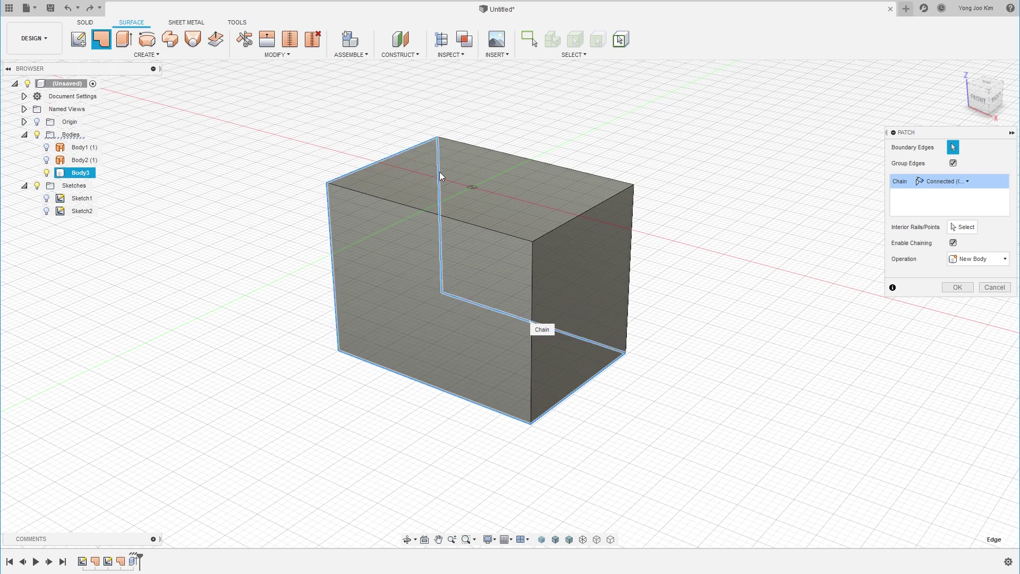
left_click(47, 173)
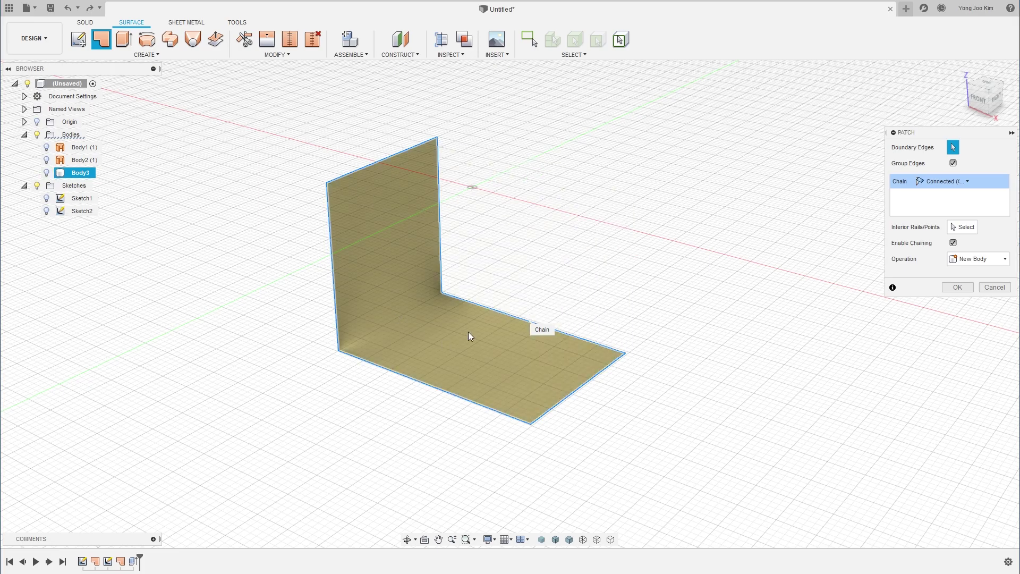
middle_click_drag(407, 435, 422, 416, "shift")
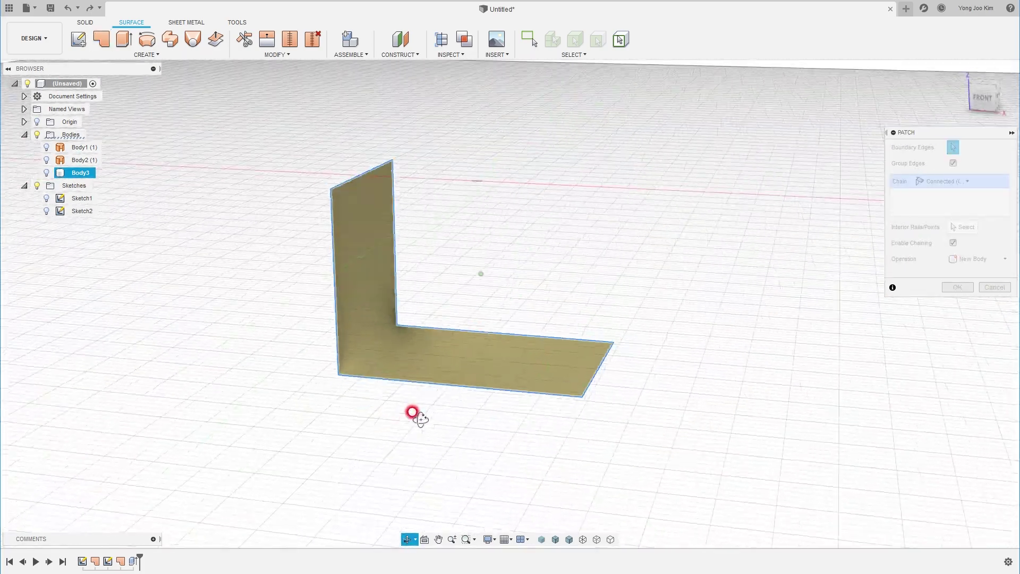
left_click(956, 288)
Examine the inner-bend corners of the L-shaped patch surface up close from the front and from below.
middle_click_drag(499, 264, 426, 375, "shift")
scroll(400, 348, "up", 10)
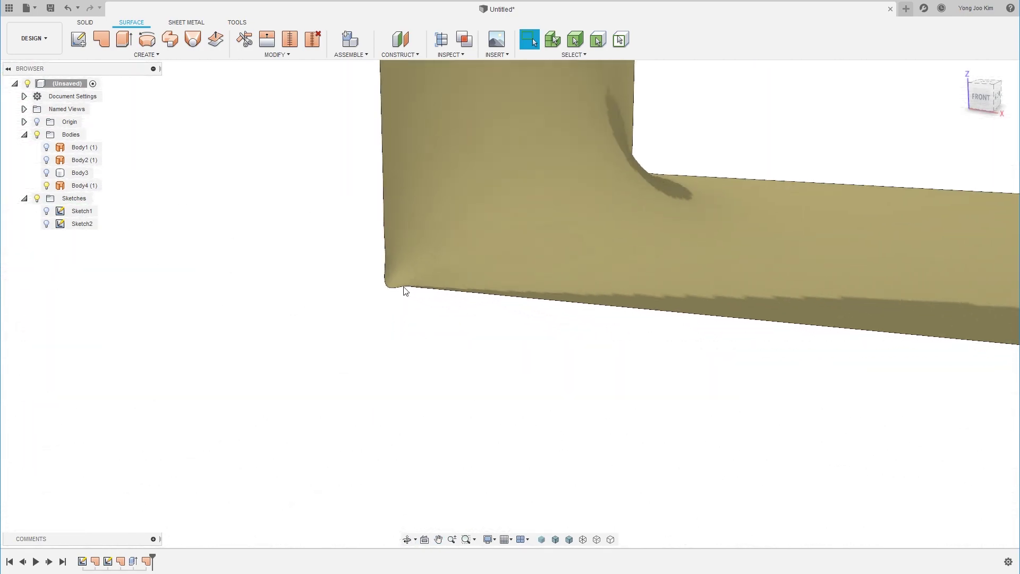
middle_click_drag(389, 318, 415, 292, "shift")
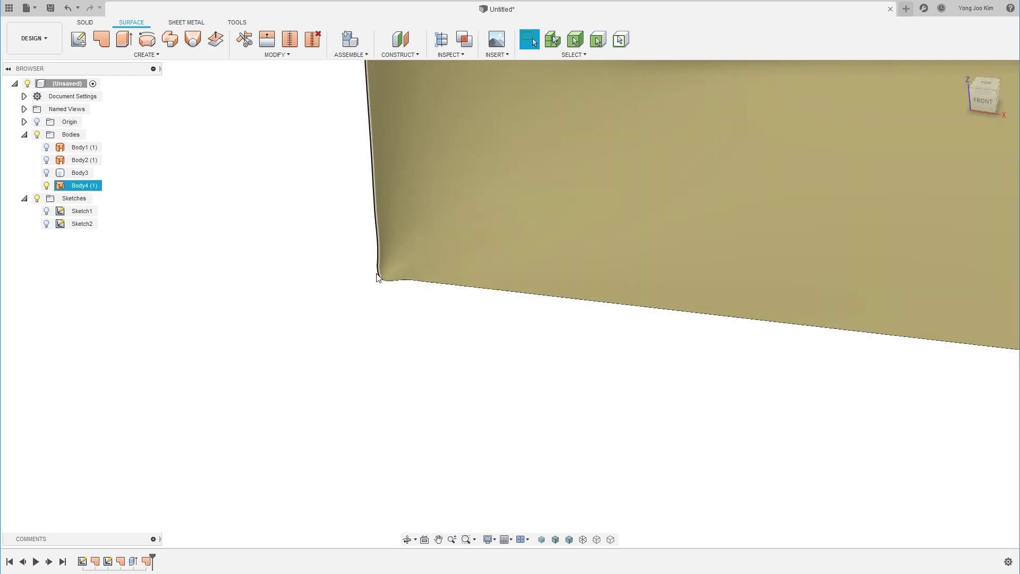
middle_click_drag(369, 292, 426, 281, "shift")
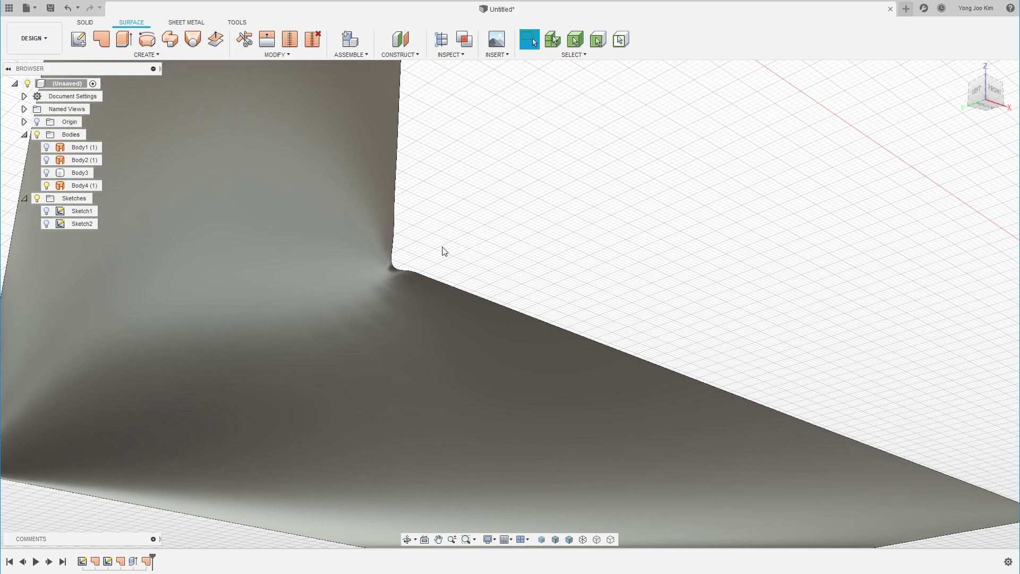
scroll(442, 246, "down", 1)
middle_click_drag(442, 246, 393, 371, "shift")
scroll(403, 358, "down", 2)
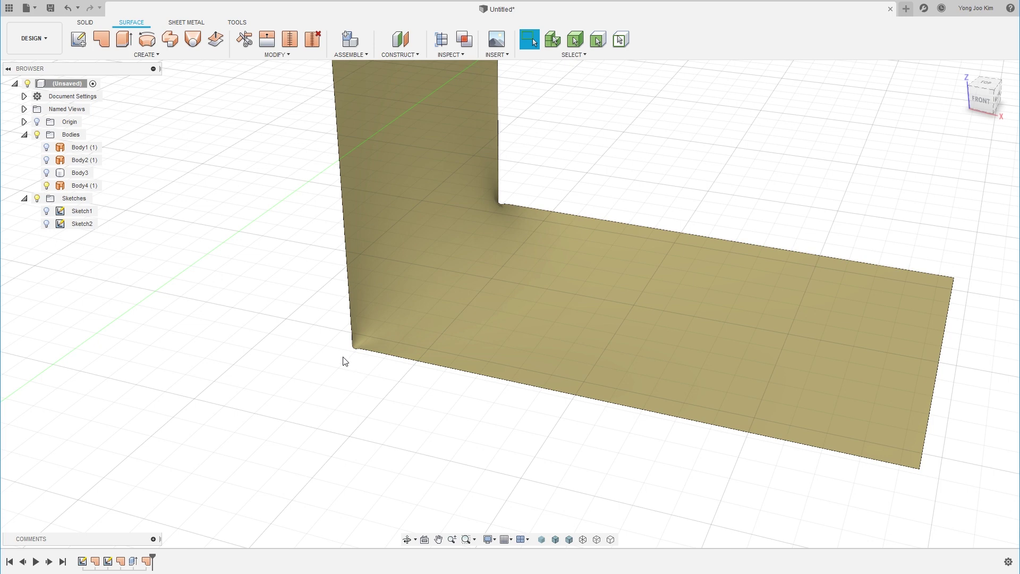
scroll(345, 360, "up", 3)
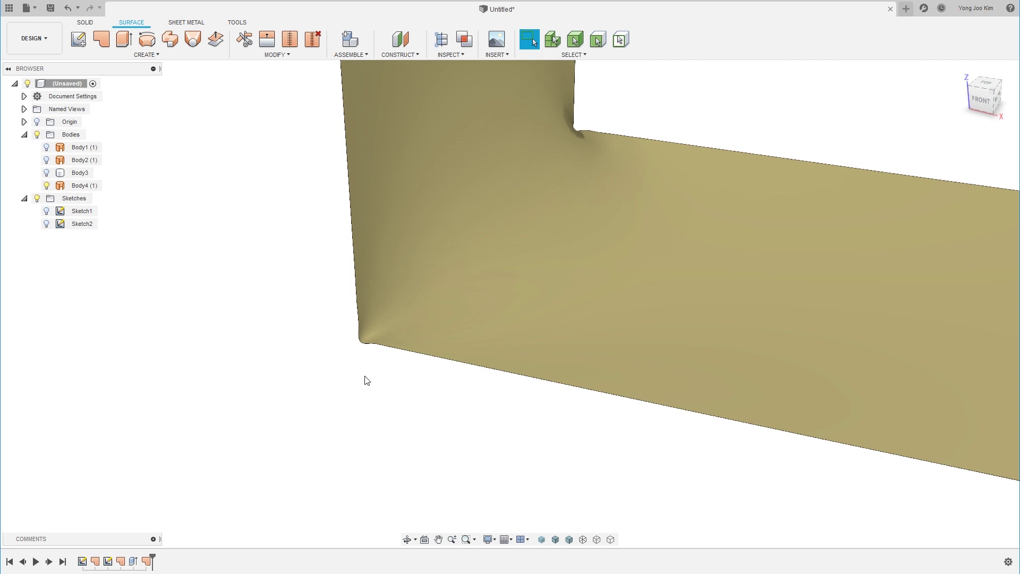
Inspect the L-shaped patch's curvature along its bend from the side, from below and from the front.
scroll(366, 374, "down", 4)
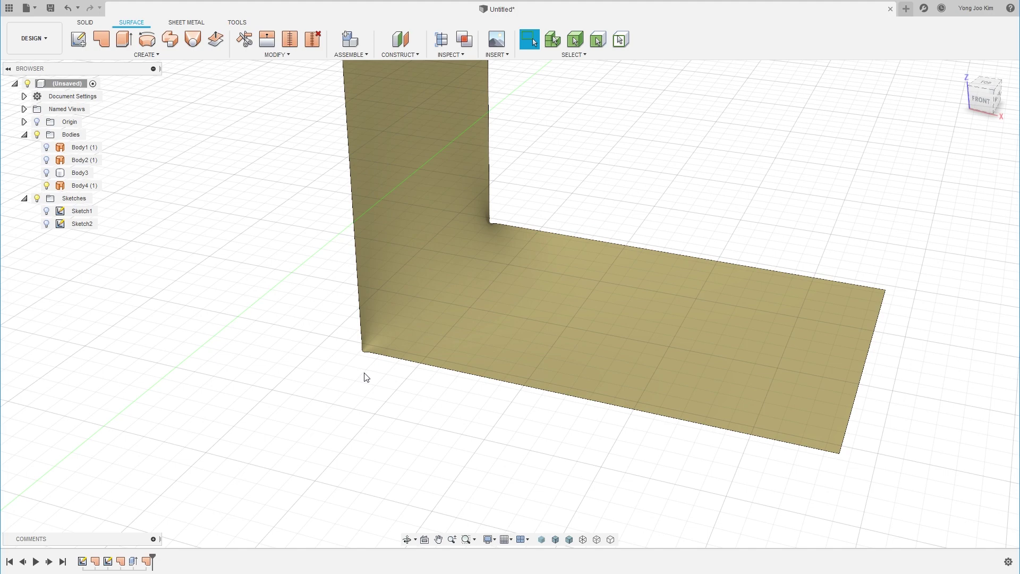
middle_click_drag(372, 381, 175, 363, "shift")
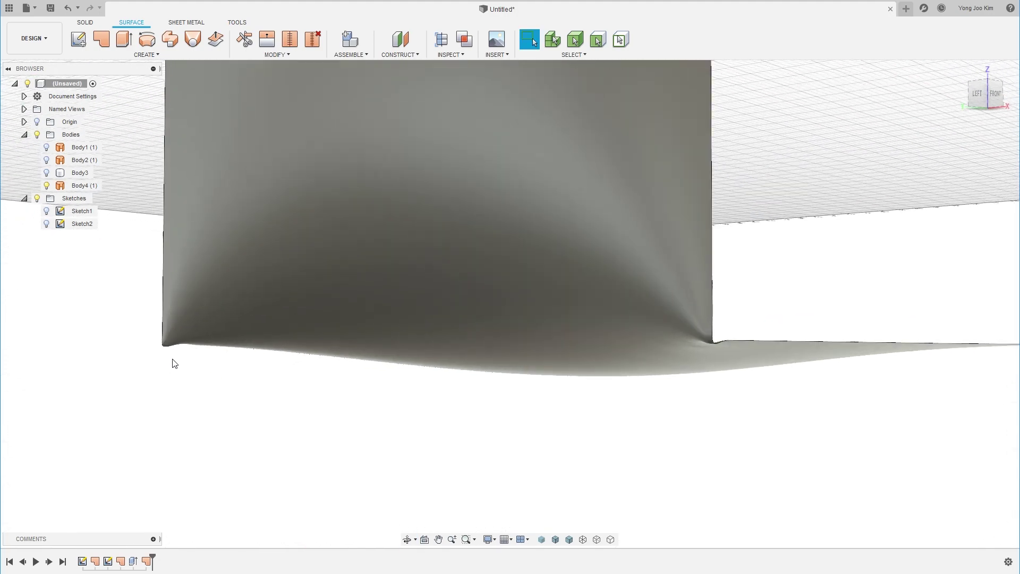
left_click(178, 333)
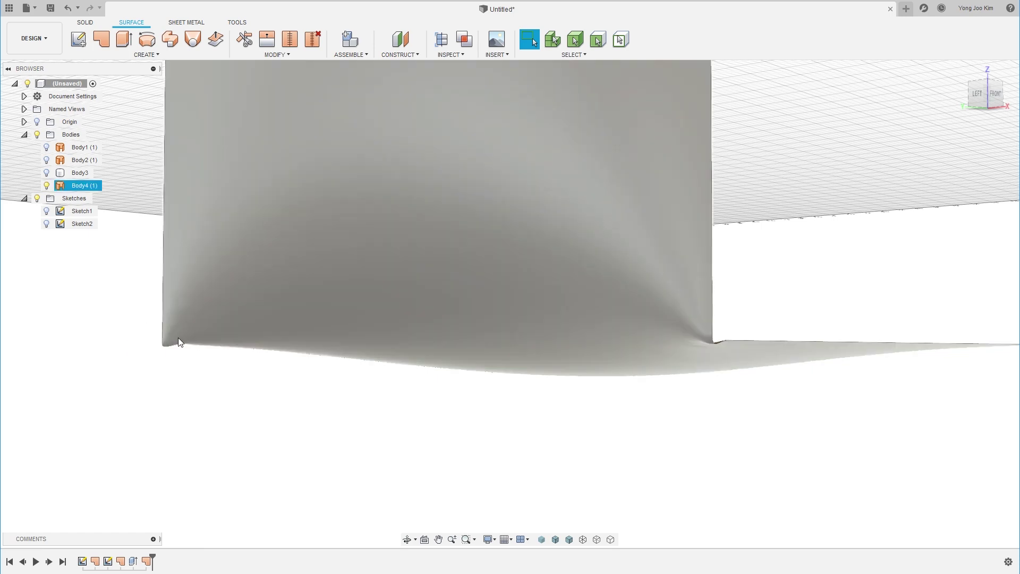
middle_click_drag(209, 335, 501, 406, "shift")
middle_click_drag(594, 387, 291, 410)
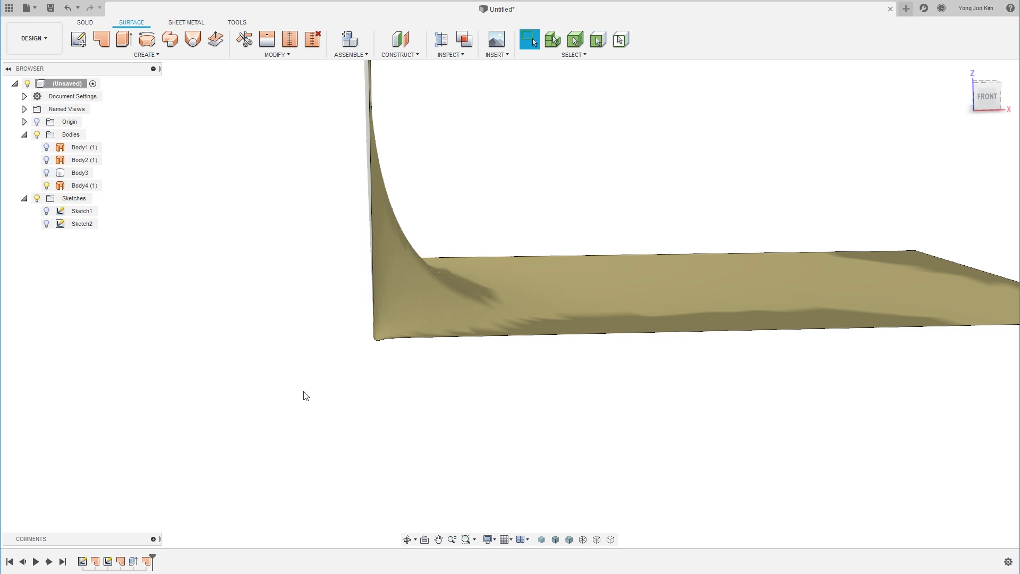
middle_click_drag(399, 362, 344, 403, "shift")
Undo the L-shaped patch and fillet the solid box's bottom-left edge with a 2 mm constant radius.
key("ctrl+z")
scroll(346, 403, "down", 4)
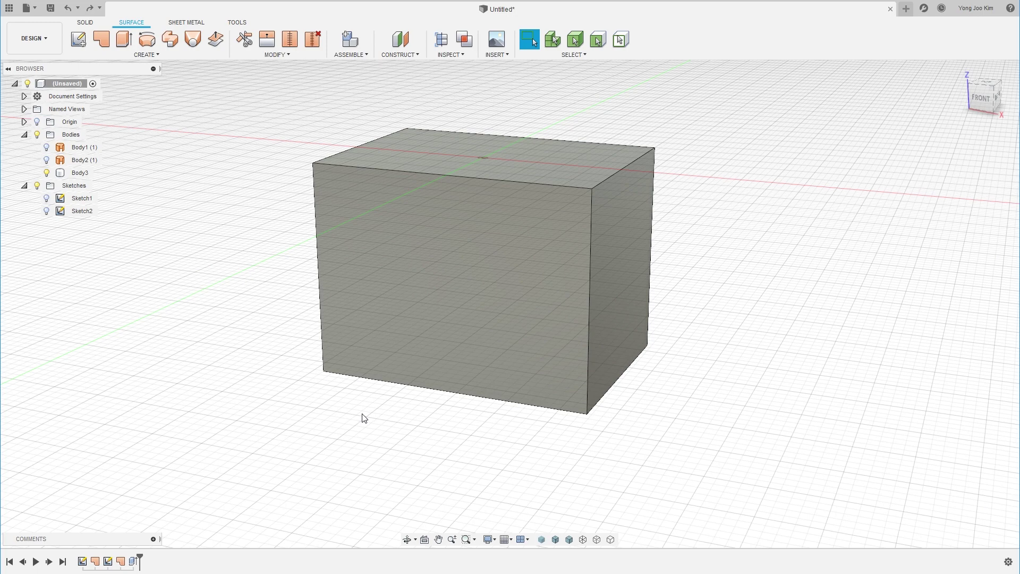
middle_click_drag(351, 424, 435, 336, "shift")
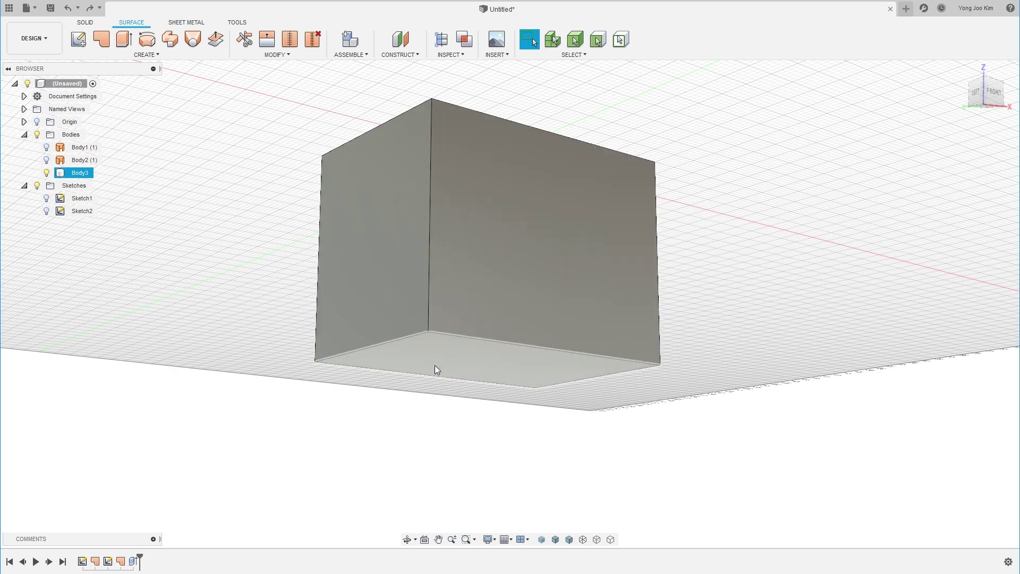
scroll(414, 401, "up", 3)
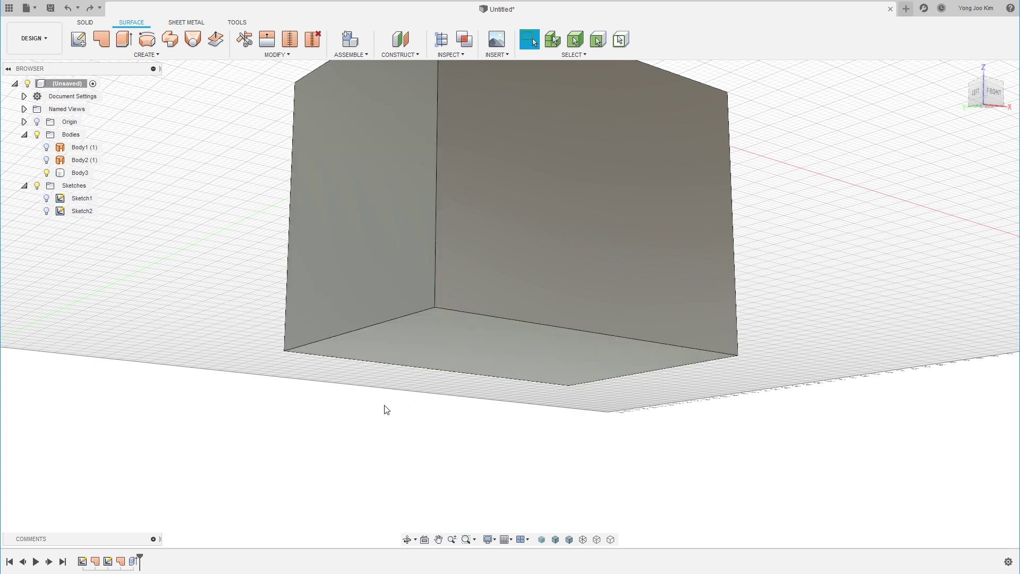
key("f")
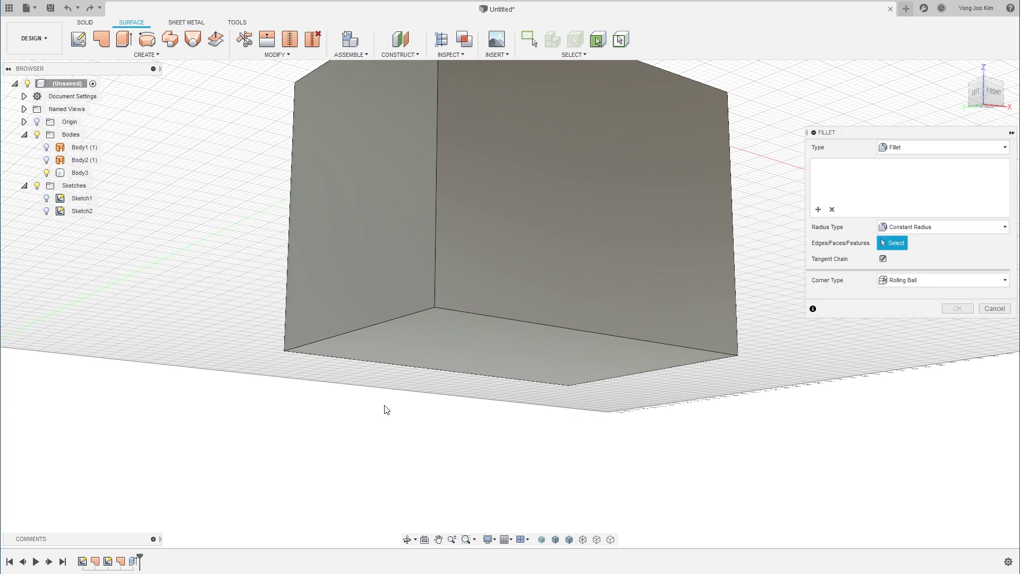
left_click(375, 326)
type("2")
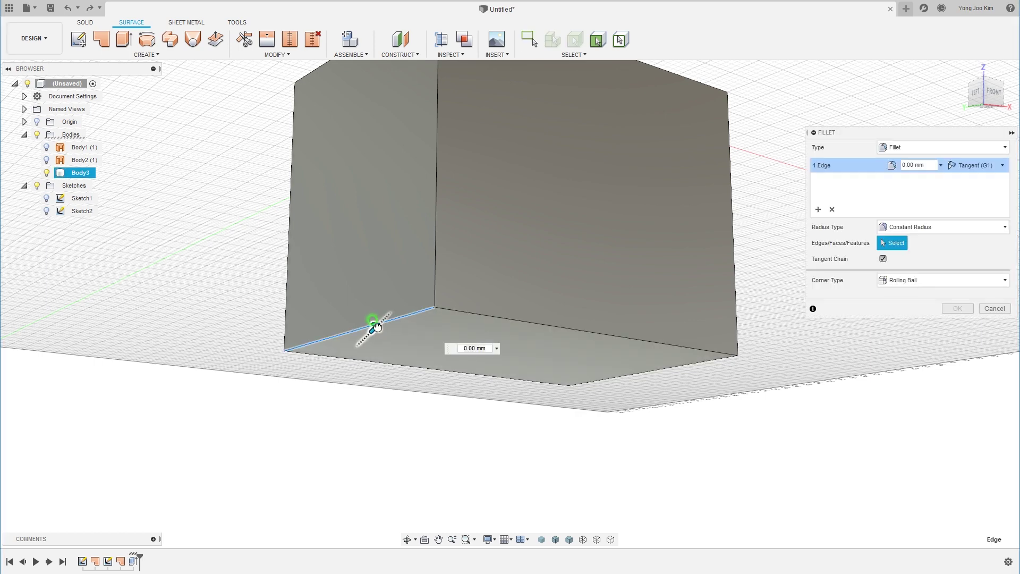
key("Return")
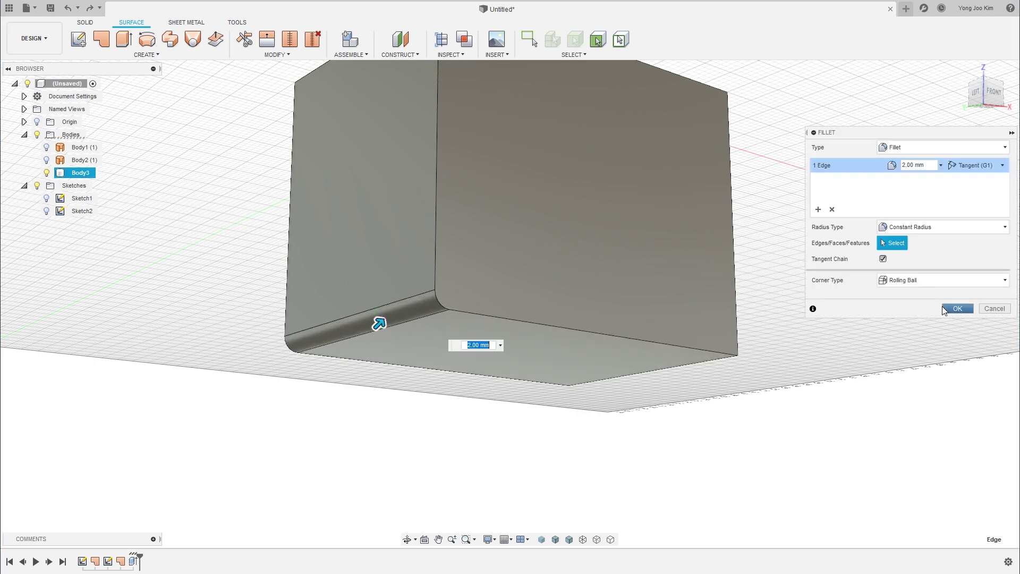
left_click(944, 308)
Patch the L-shaped loop of edges around the filleted box's left and bottom faces as a new body, and hide the solid box.
scroll(791, 310, "down", 5)
middle_click_drag(779, 309, 754, 338, "shift")
middle_click_drag(822, 303, 639, 341)
scroll(638, 341, "down", 1)
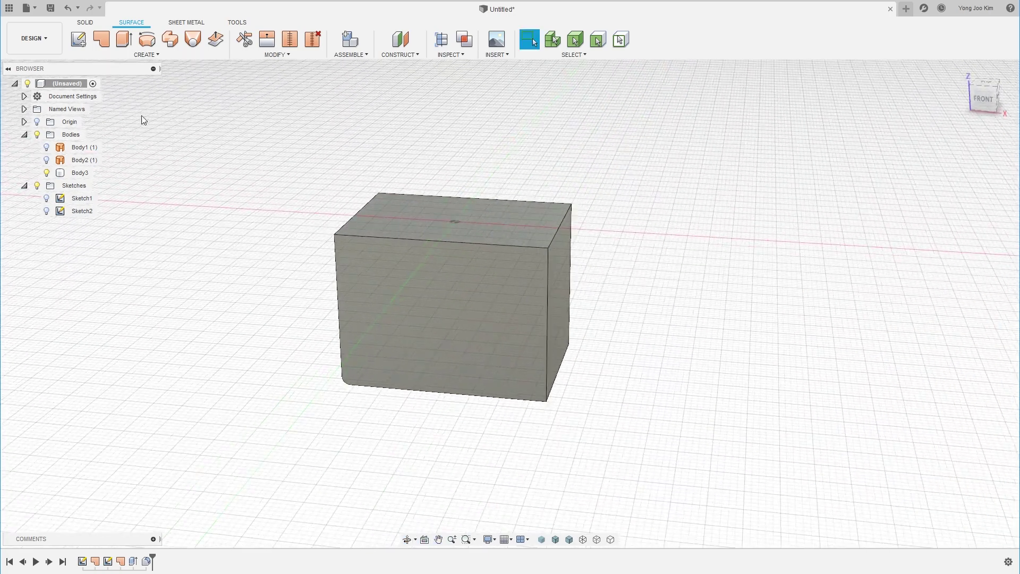
left_click(101, 42)
left_click(360, 208)
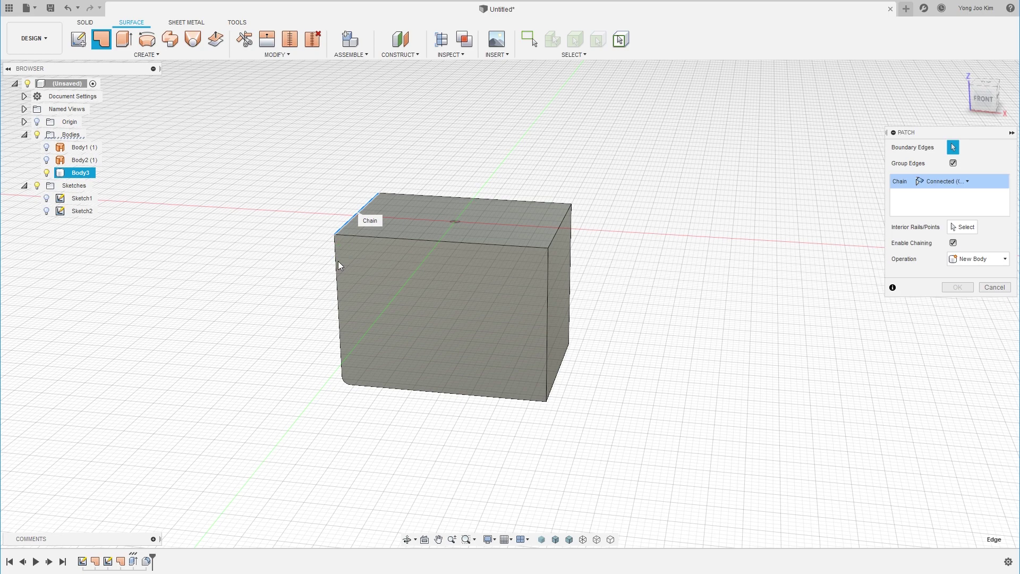
left_click(509, 339)
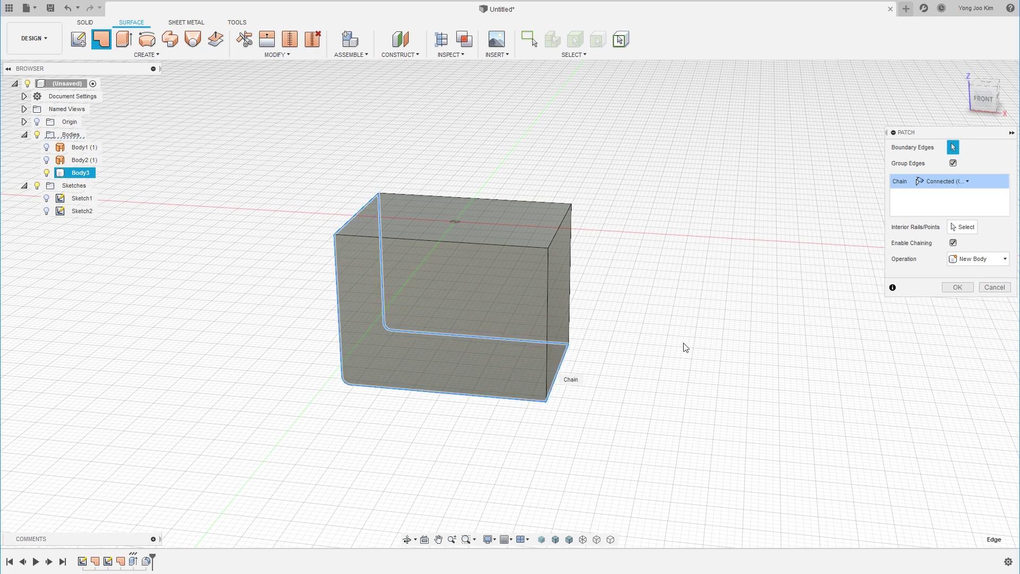
left_click(954, 285)
left_click(46, 173)
Examine the rounded corners of the new L-shaped patch up close, including the front fillet arc edge.
scroll(424, 318, "up", 5)
scroll(296, 367, "up", 5)
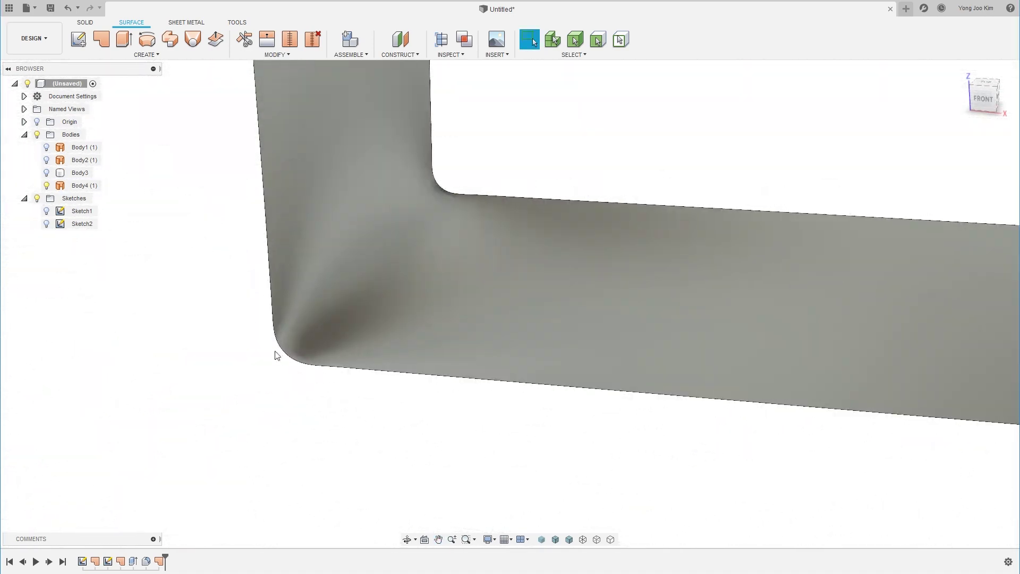
left_click(289, 362)
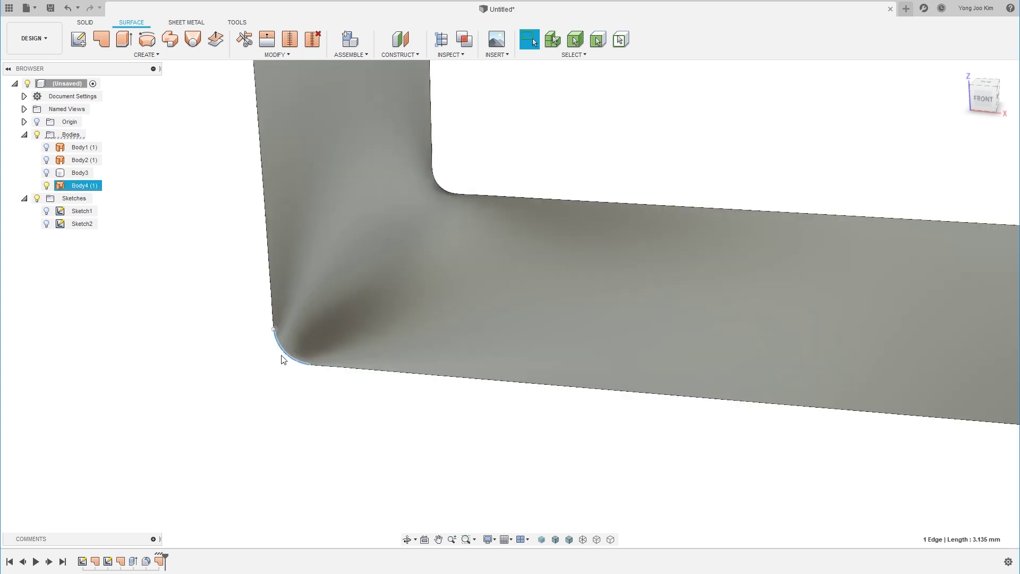
scroll(297, 387, "down", 3)
middle_click_drag(300, 401, 379, 407, "shift")
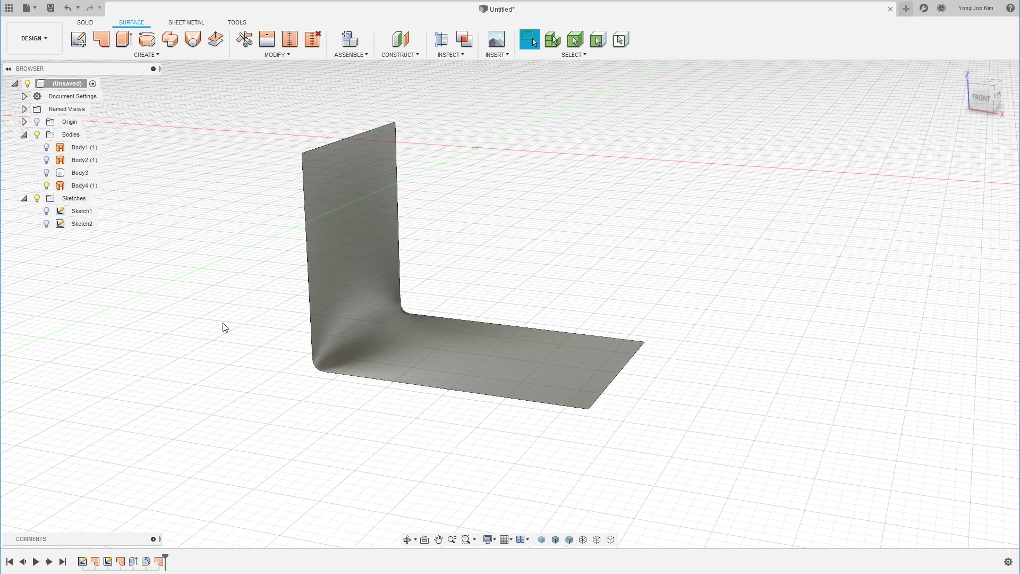
Hide the L-shaped patch surface and show the rectangle of Sketch1.
left_click(48, 186)
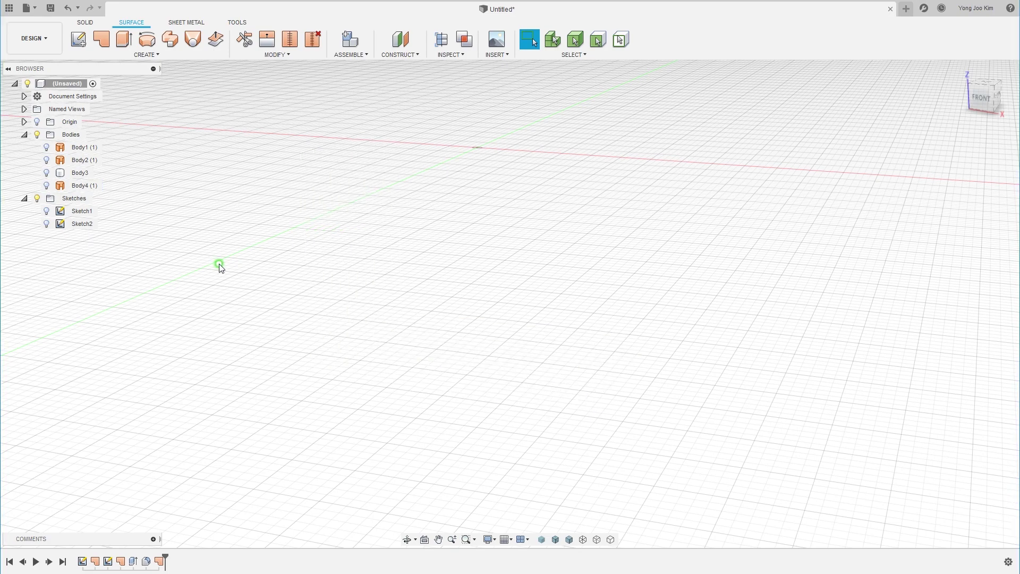
left_click(46, 210)
mouse_move(429, 240)
middle_mouse_down("shift")
mouse_move(418, 337)
mouse_move(453, 394)
mouse_move(421, 405)
middle_mouse_up("shift")
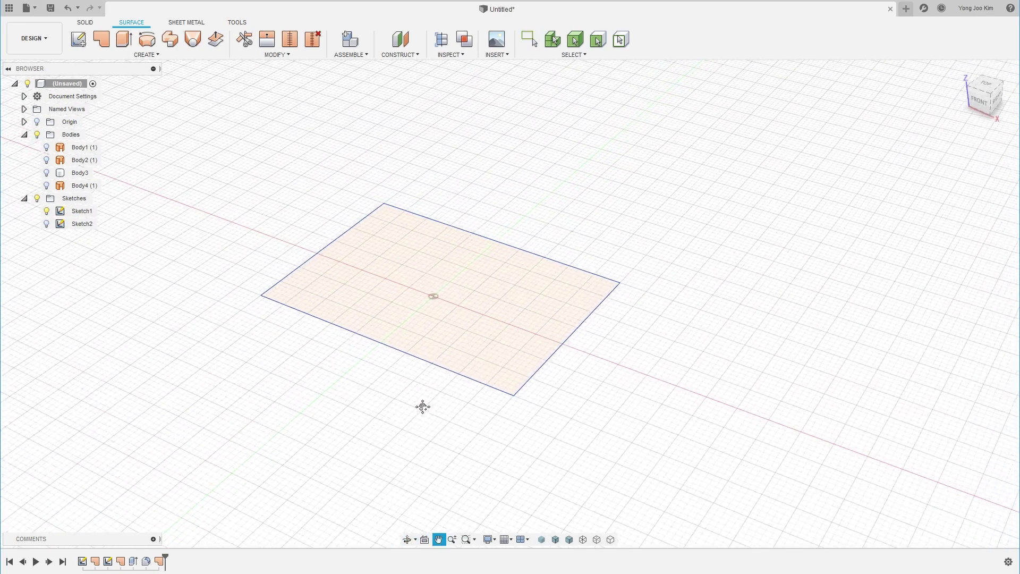
Start a Patch with Enable Chaining off and pick the rectangle's four sides one by one as boundary edges.
left_click(101, 38)
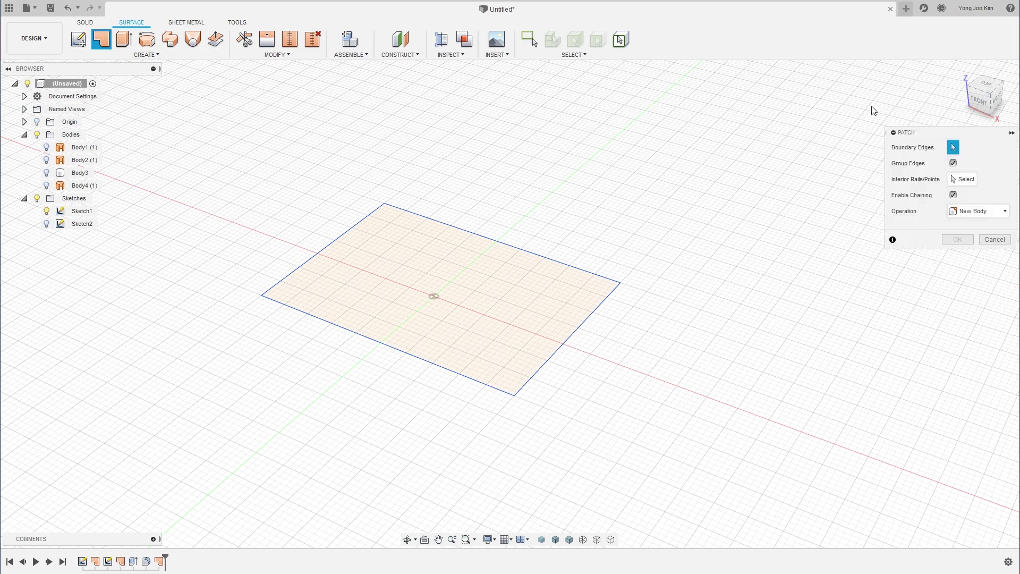
left_click_drag(959, 134, 760, 193)
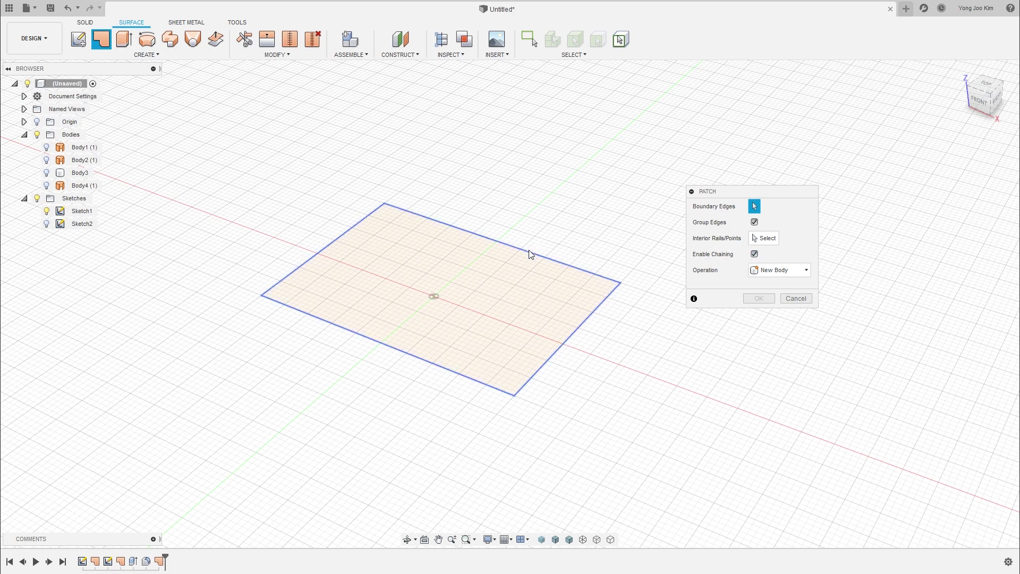
left_click(755, 254)
left_click(613, 218)
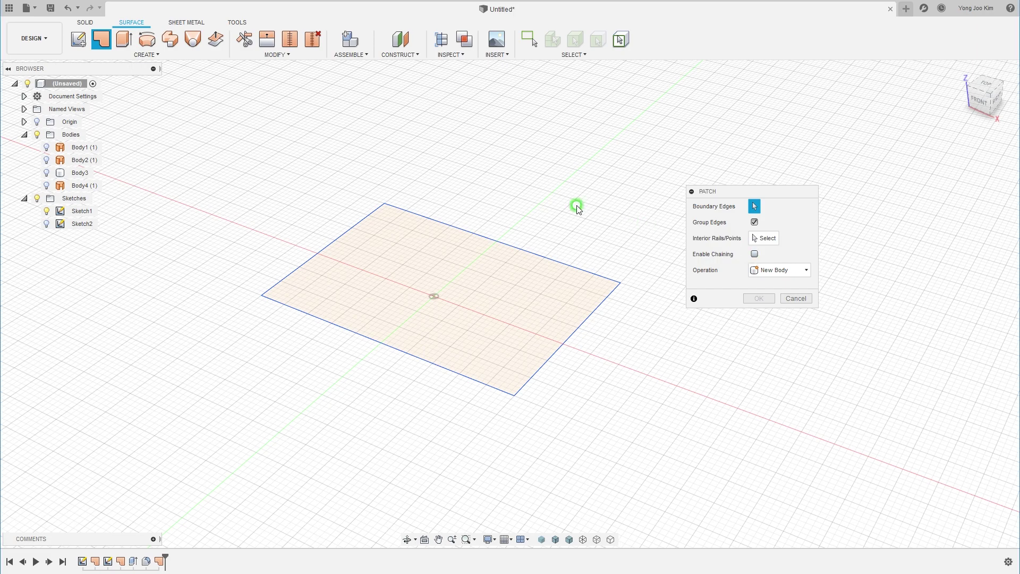
left_click(439, 220)
left_click(304, 255)
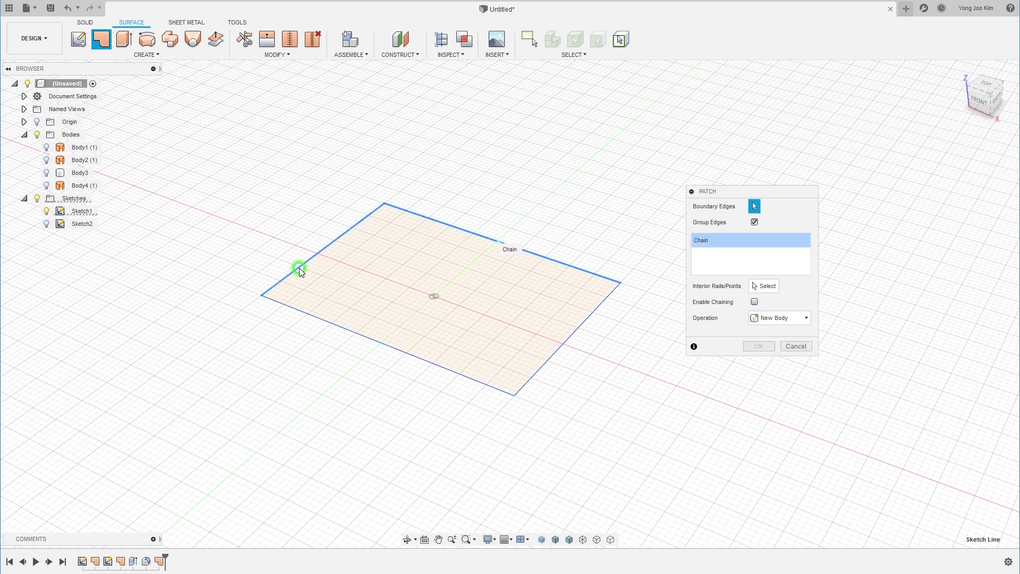
left_click(452, 384)
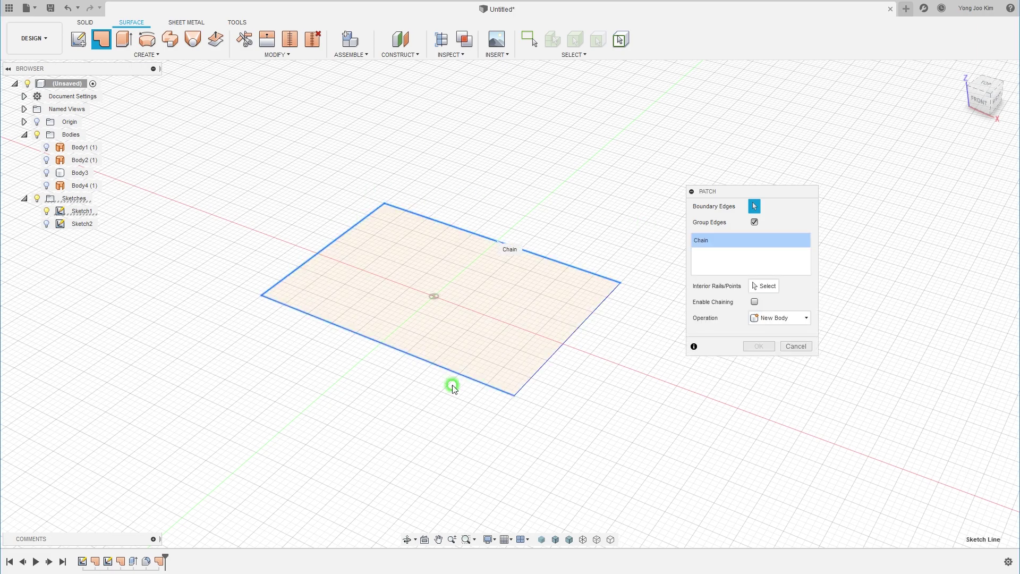
left_click(567, 340)
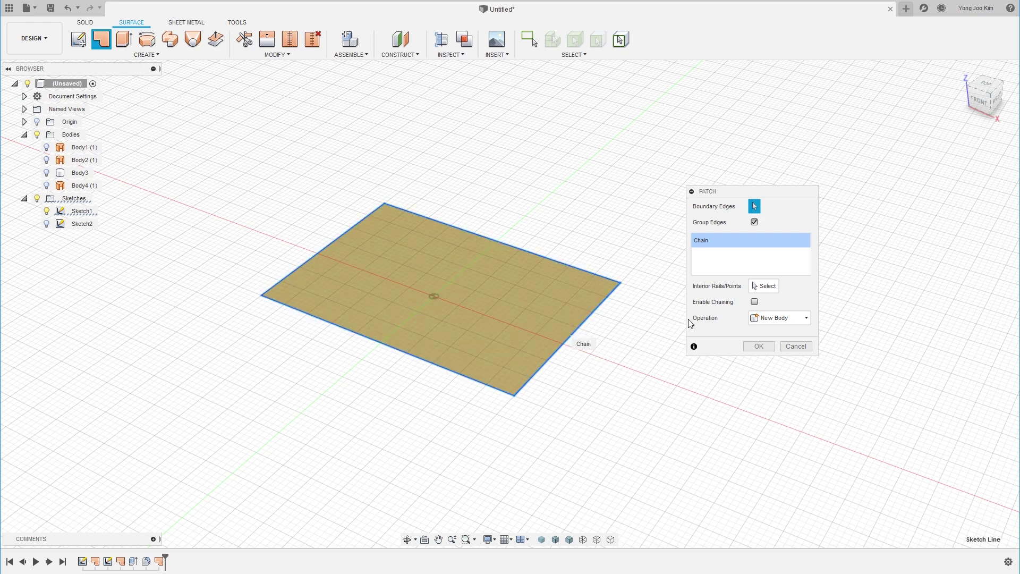
Turn Enable Chaining back on, clear the boundary, pick the whole rectangle as one chain, and deselect it again.
left_click(754, 302)
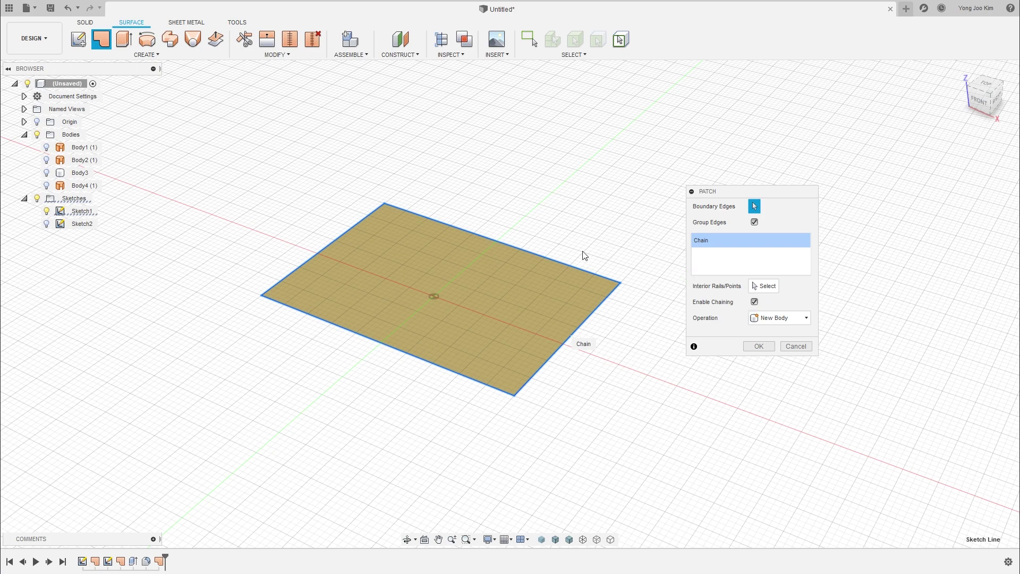
left_click(563, 263)
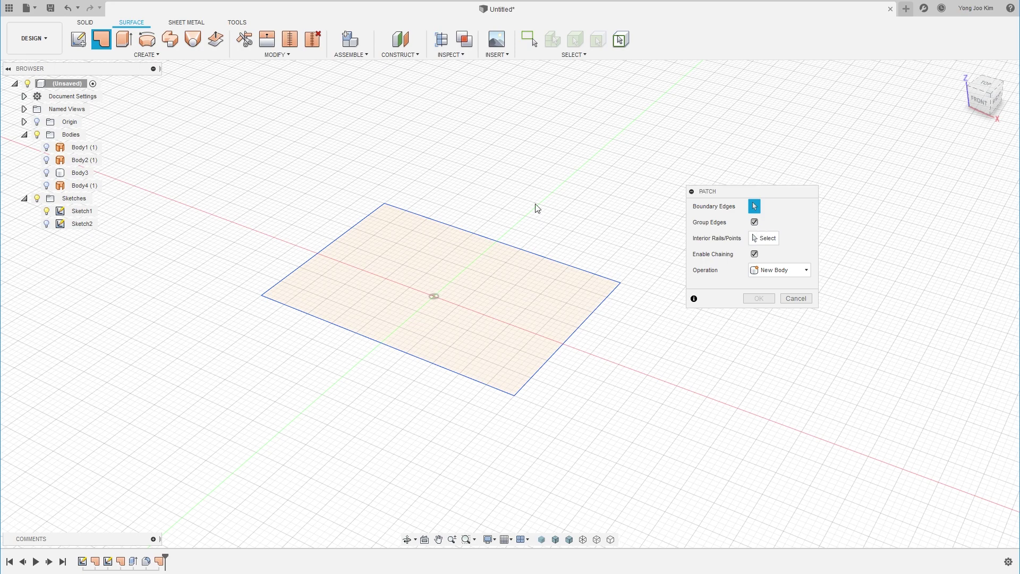
left_click(492, 239)
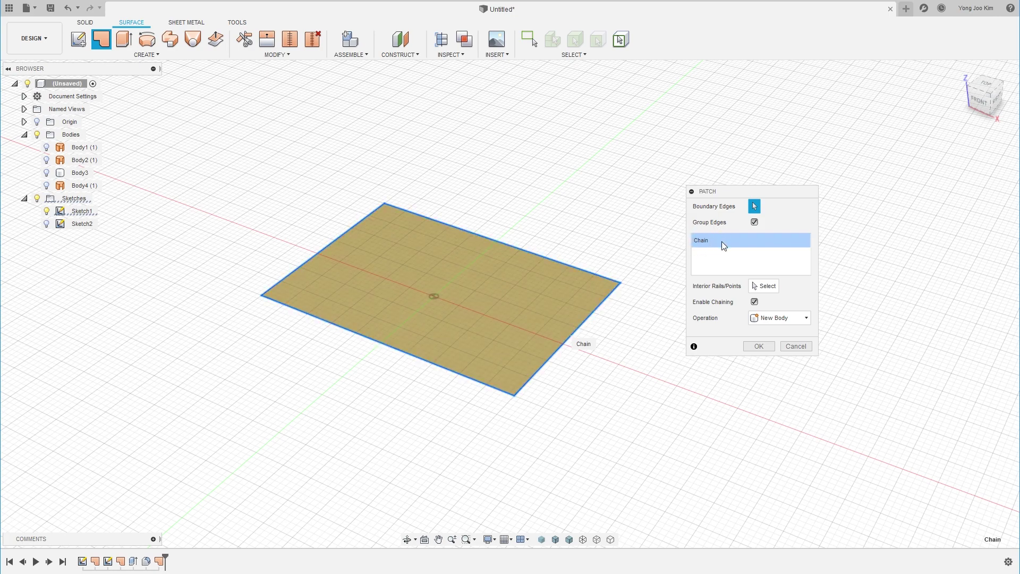
left_click(559, 260)
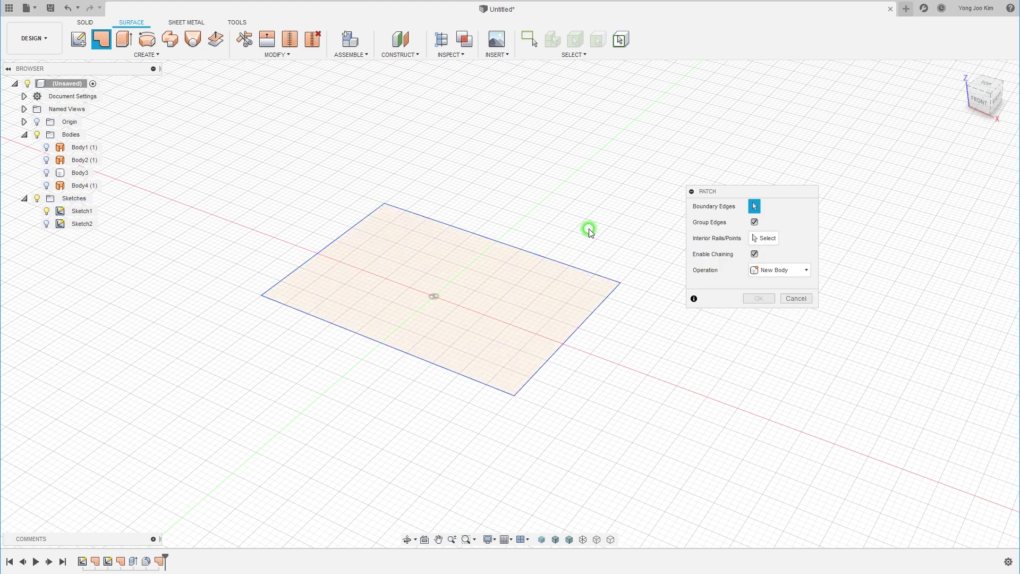
Turn off Group Edges, pick the rectangle as separate boundary curves, go through each listed curve, and cancel the patch.
left_click(755, 223)
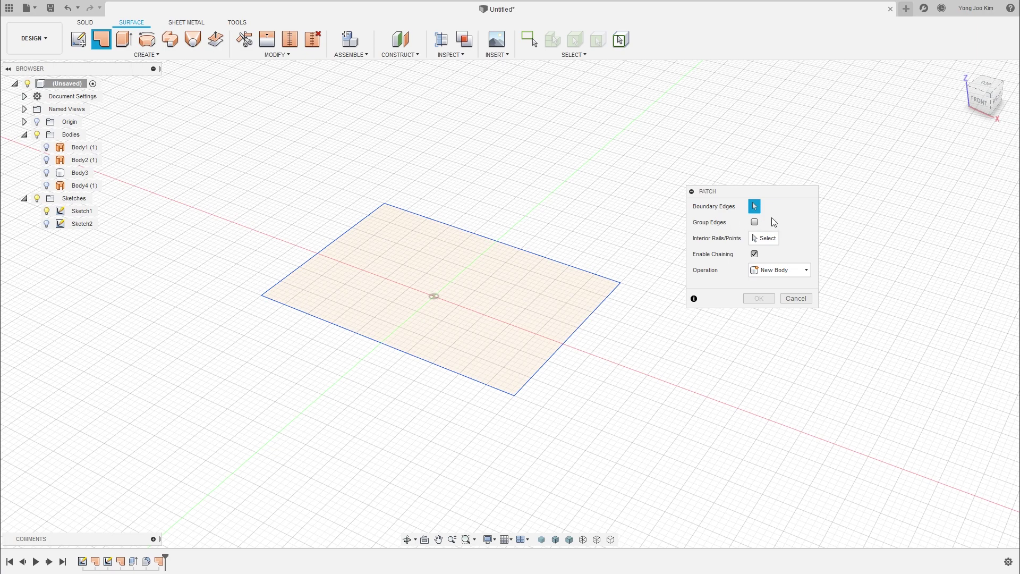
left_click(485, 237)
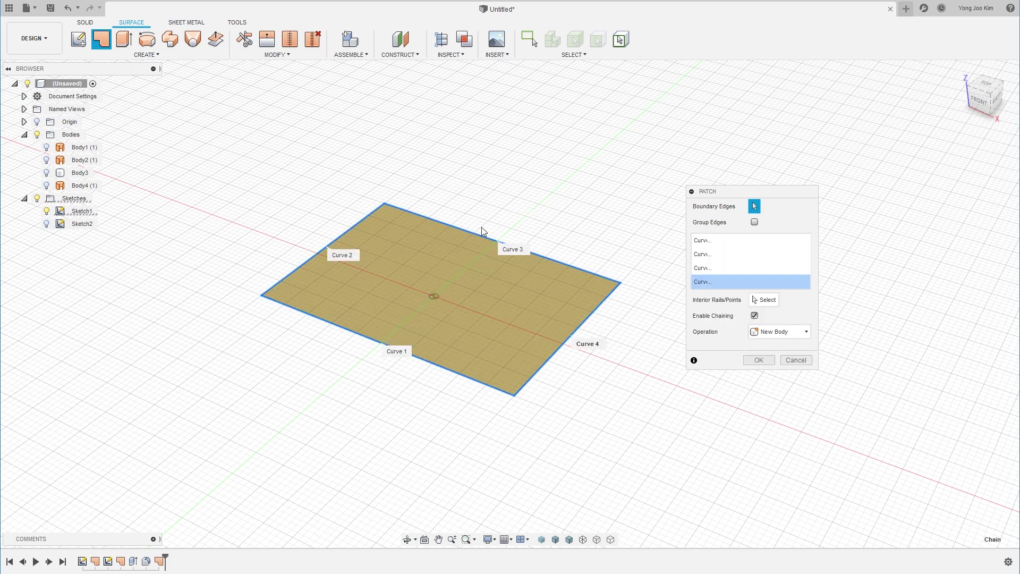
left_click(709, 242)
left_click(710, 254)
left_click(710, 268)
left_click(711, 282)
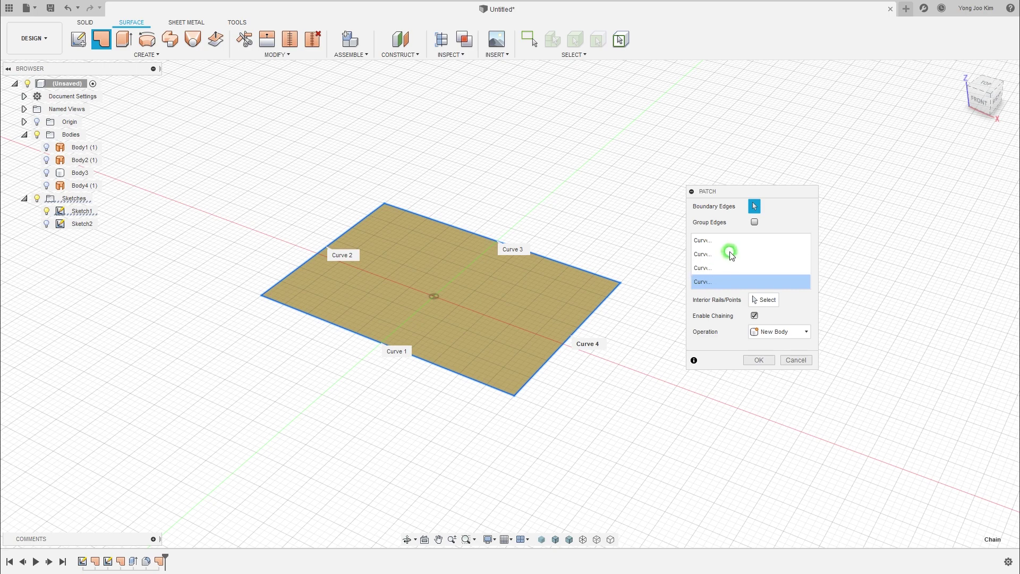
left_click(710, 242)
left_click(709, 259)
left_click(708, 267)
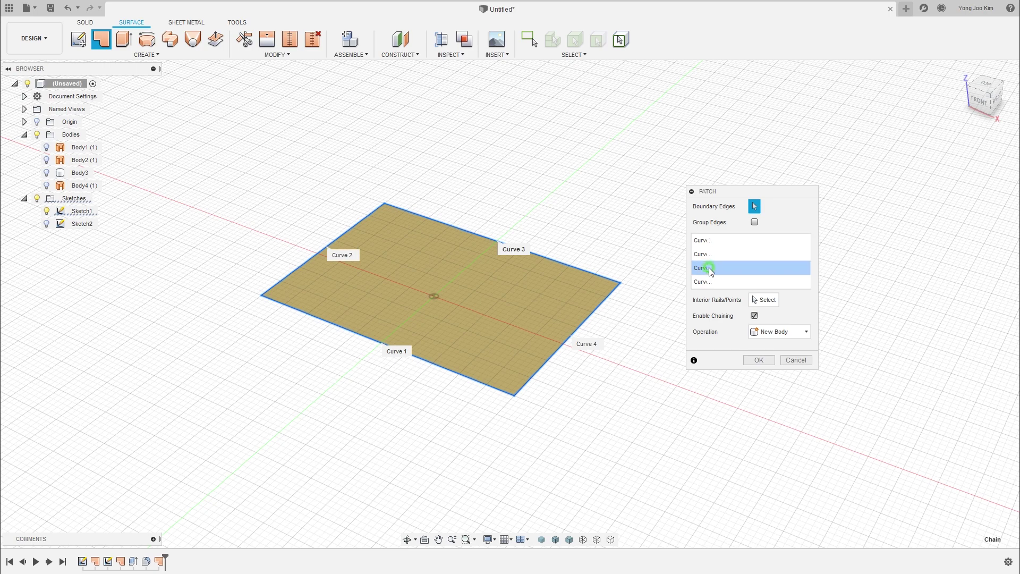
left_click(749, 281)
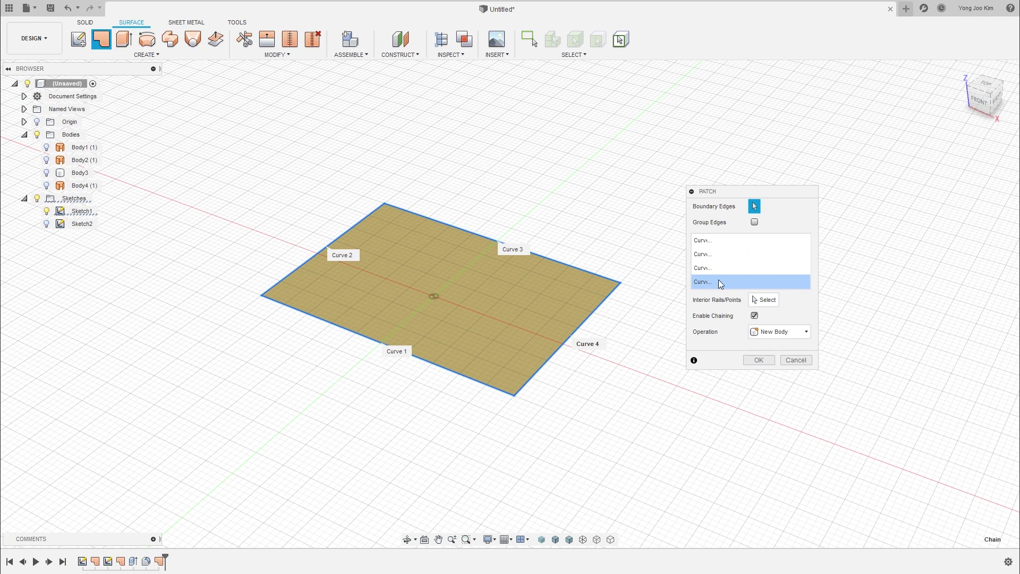
left_click(795, 360)
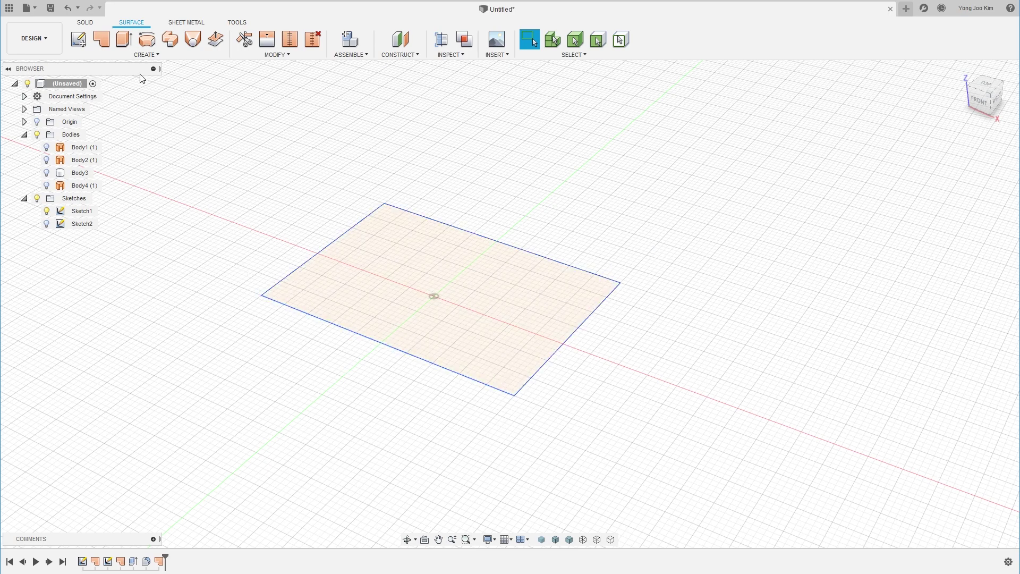
Extrude the rectangle's outline as a surface by -16 mm into a new body, and hide Sketch1.
left_click(415, 253)
key("e")
left_click_drag(470, 291, 480, 359)
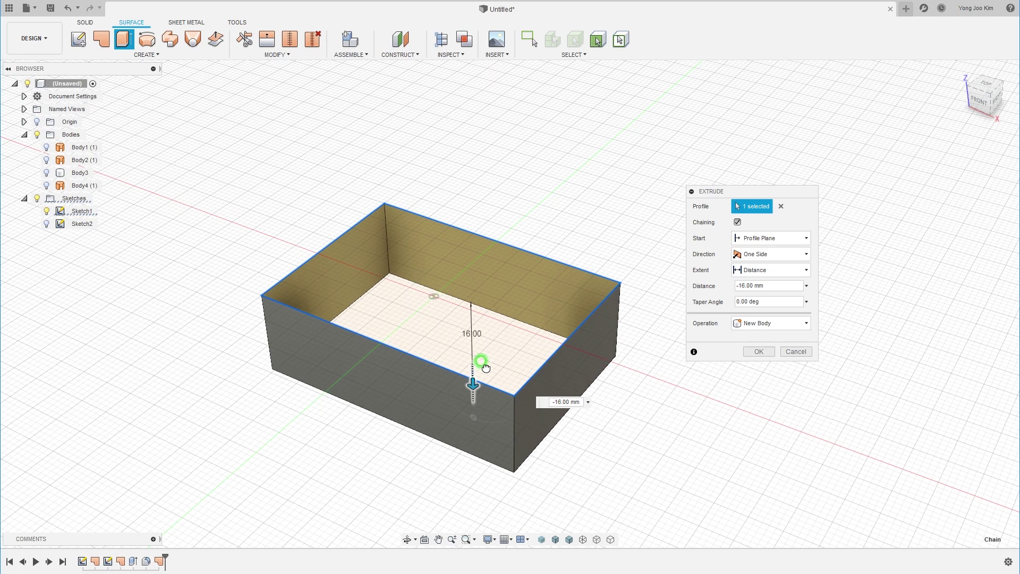
left_click(759, 352)
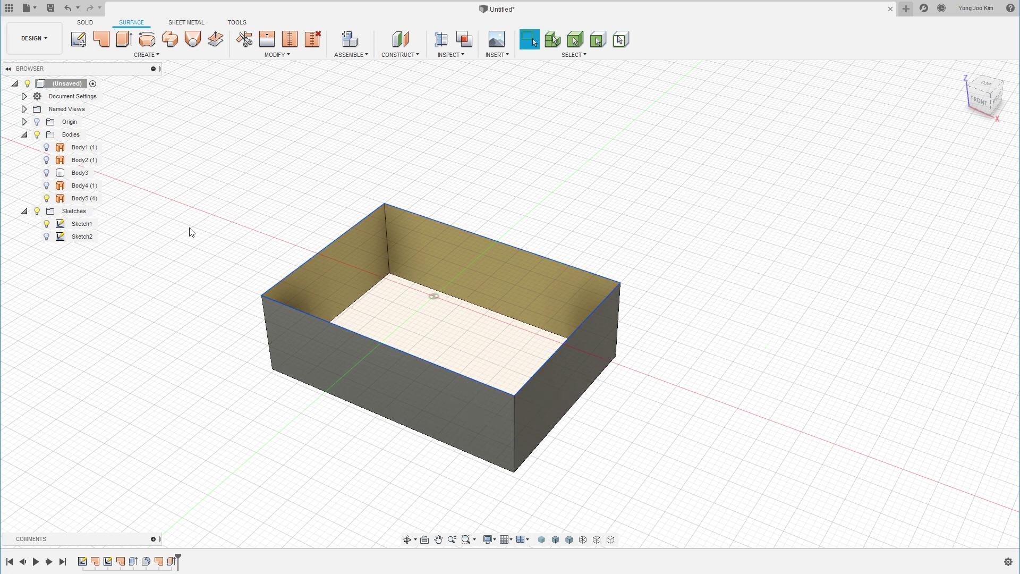
left_click(46, 224)
middle_click_drag(202, 220, 250, 200)
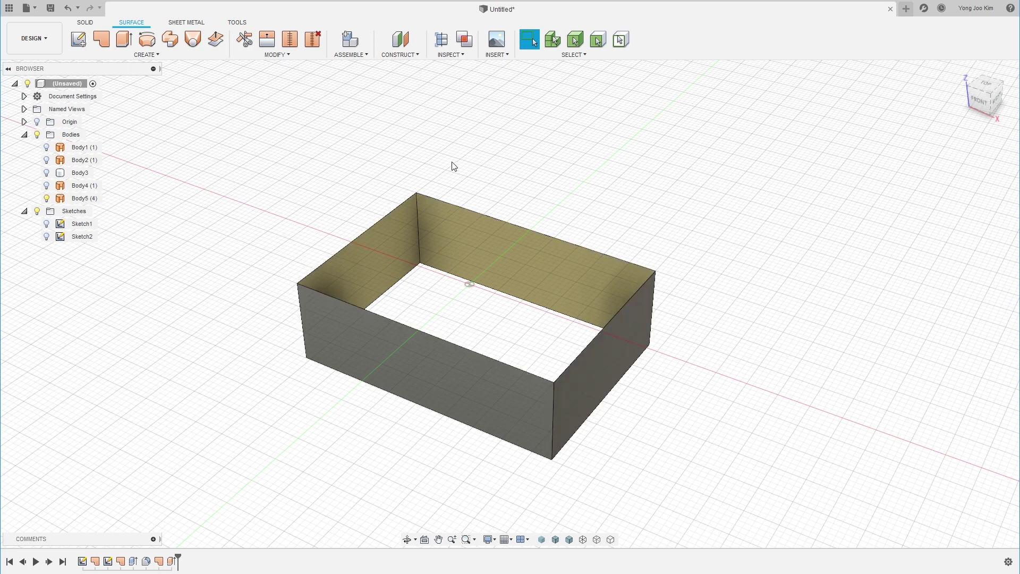
Start a Patch on the box's upper edge loop with Enable Chaining on and set its continuity to Tangent (G1).
left_click(102, 39)
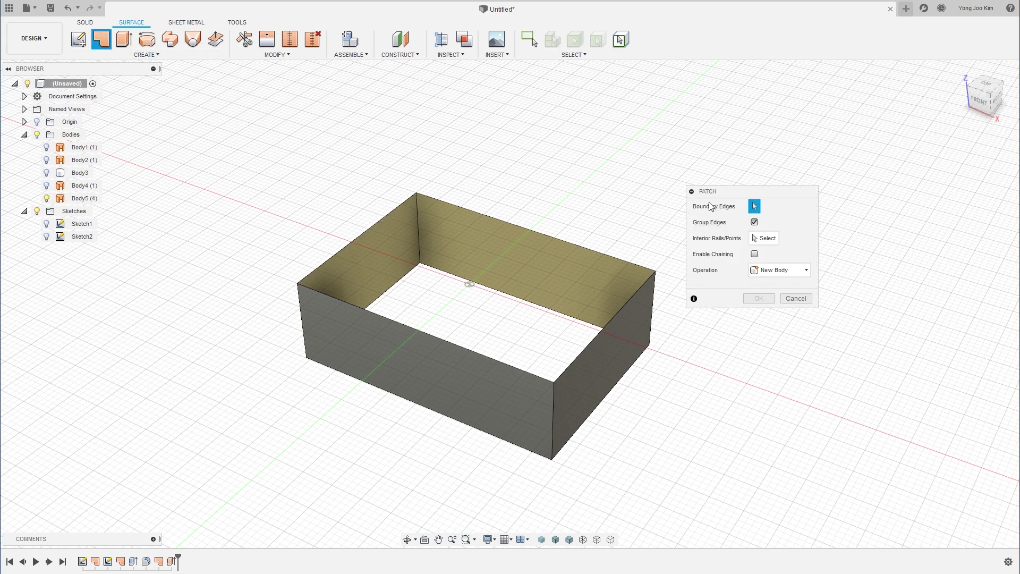
left_click(394, 207)
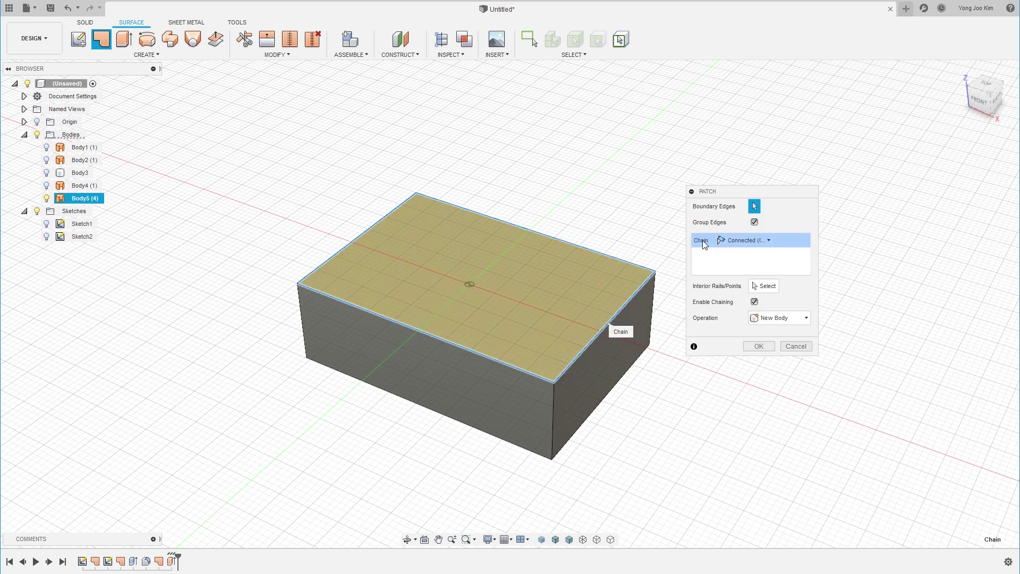
left_click(766, 241)
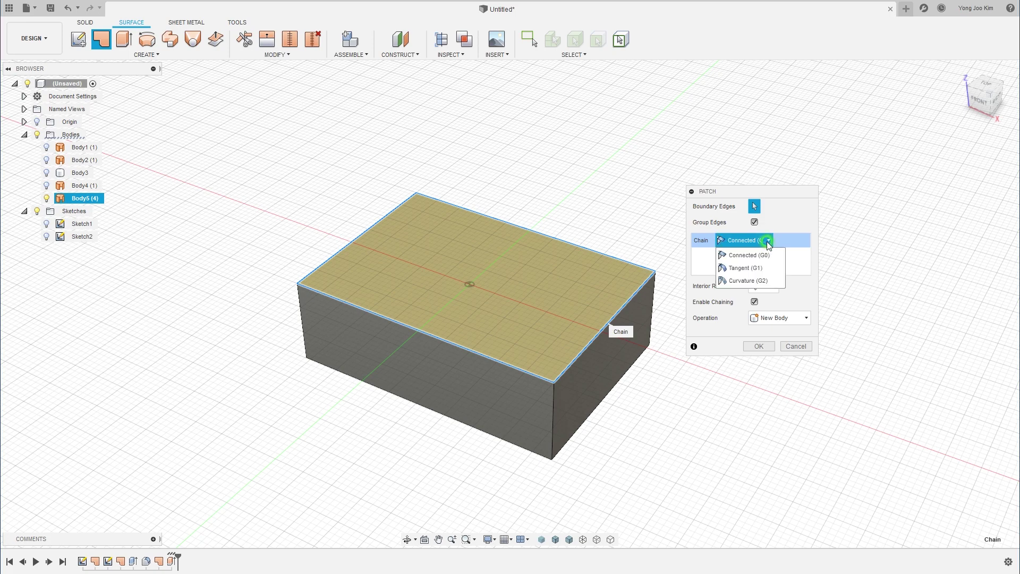
left_click(750, 268)
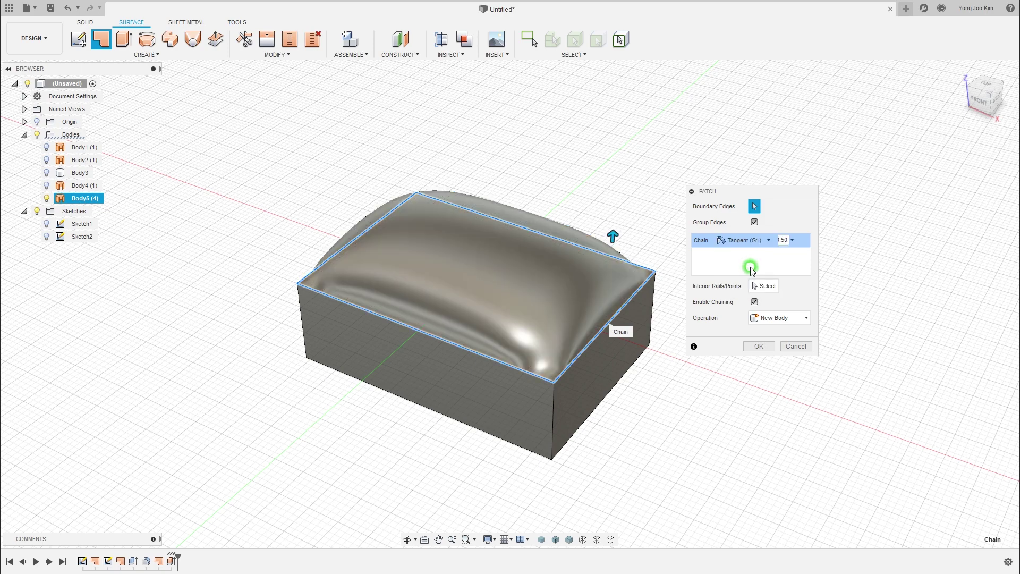
middle_click_drag(657, 376, 641, 344)
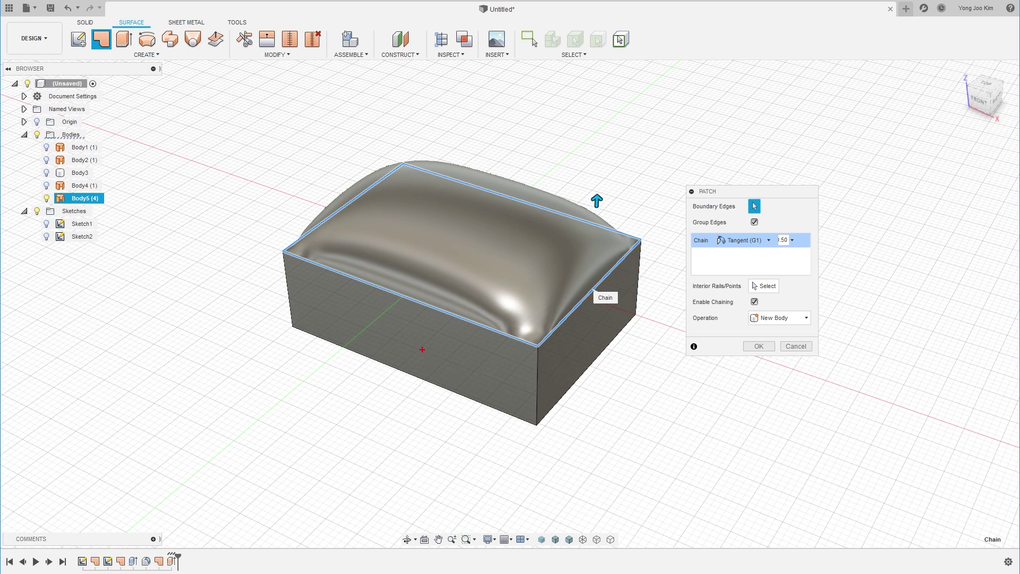
mouse_move(421, 342)
left_mouse_down()
mouse_move(404, 318)
mouse_move(421, 343)
mouse_move(404, 320)
mouse_move(423, 313)
left_mouse_up()
left_click_drag(415, 336, 440, 261)
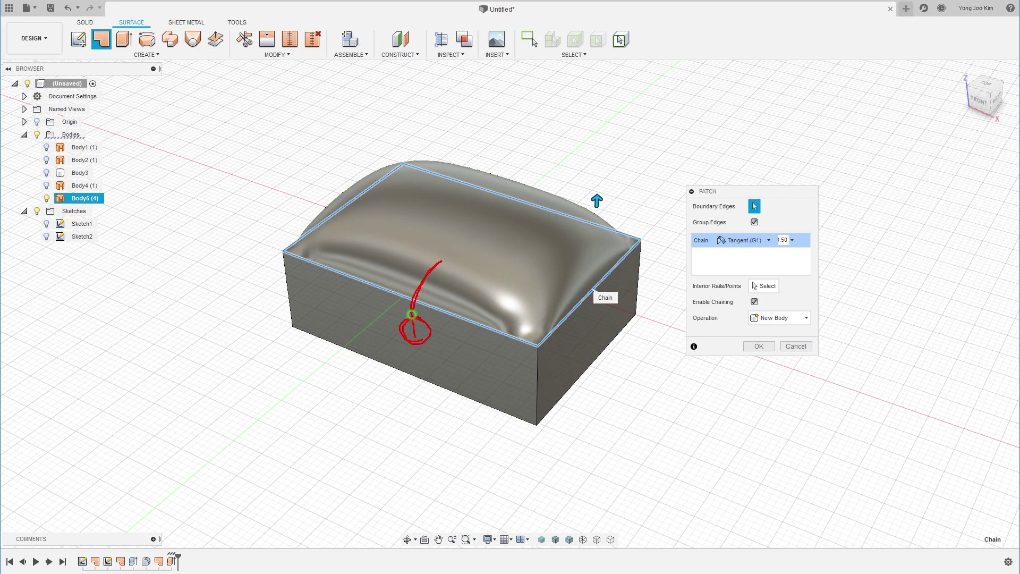
mouse_move(585, 346)
left_mouse_down()
mouse_move(567, 270)
mouse_move(586, 344)
left_mouse_up()
key("Escape")
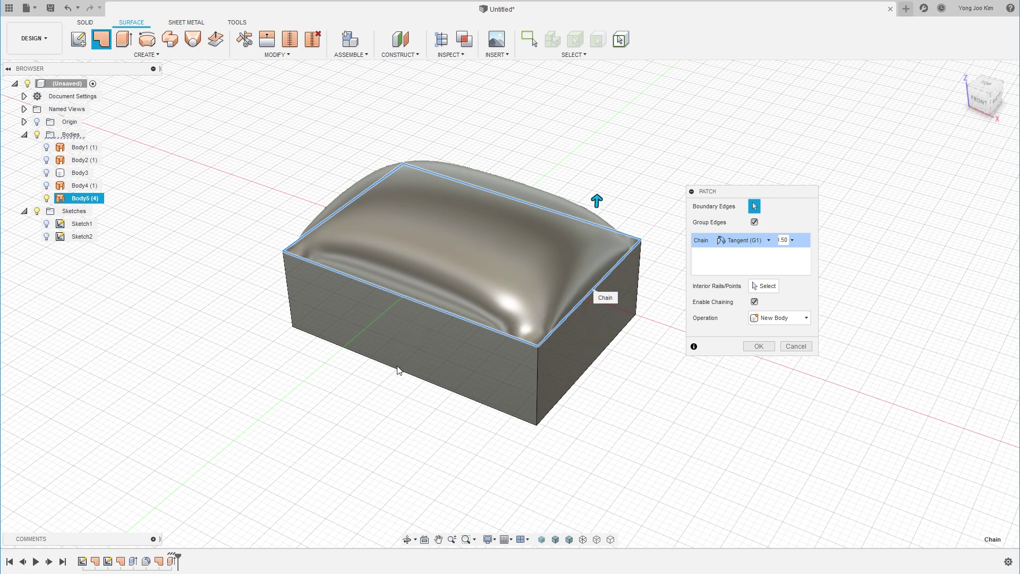
Raise the patch's tangency weight to about 0.7 for a taller dome and create it as a new body.
left_click_drag(597, 200, 593, 165)
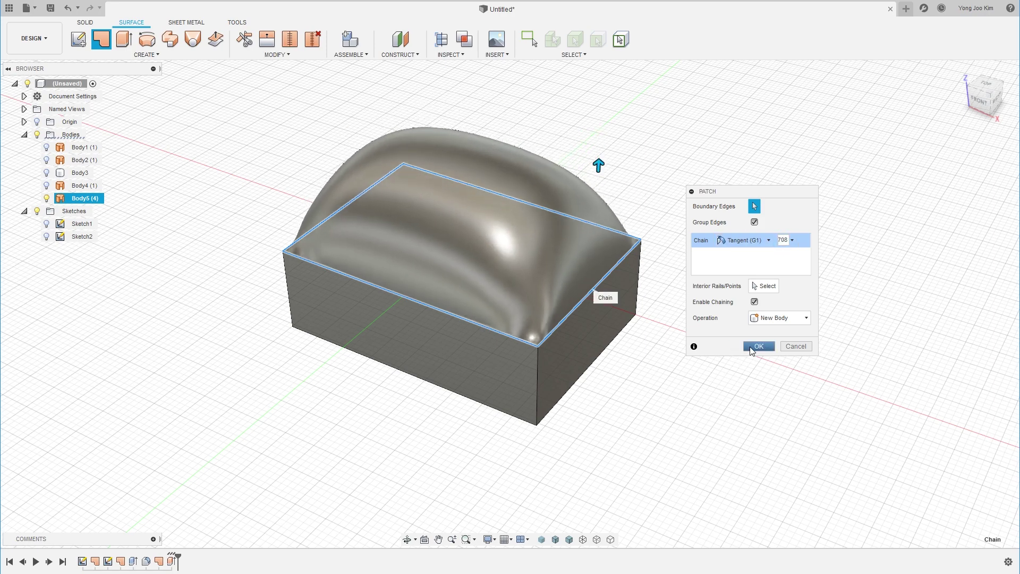
left_click(758, 347)
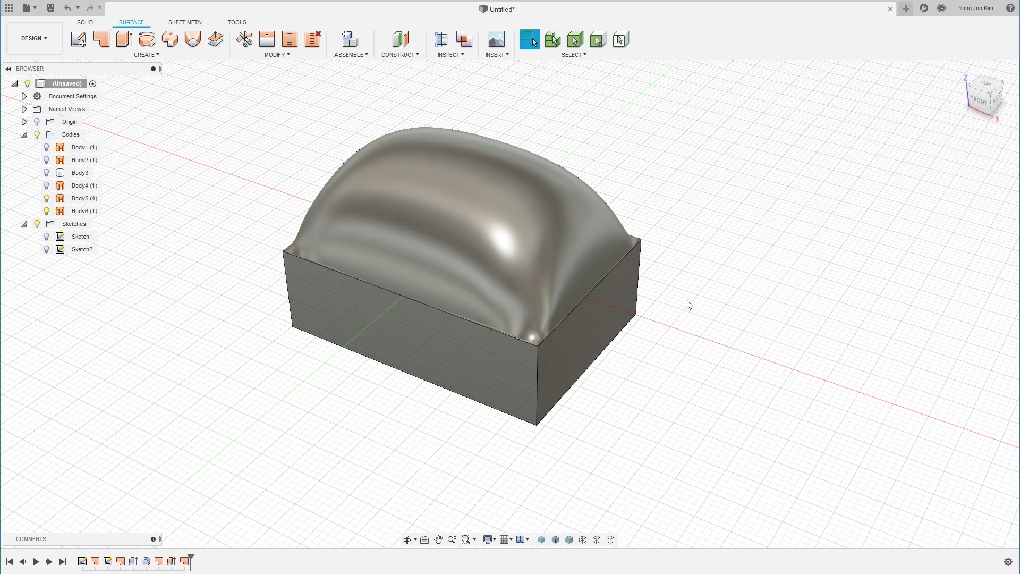
Examine up close, from several angles, how the domed patch's edges meet the box walls at the corners.
left_click(549, 365)
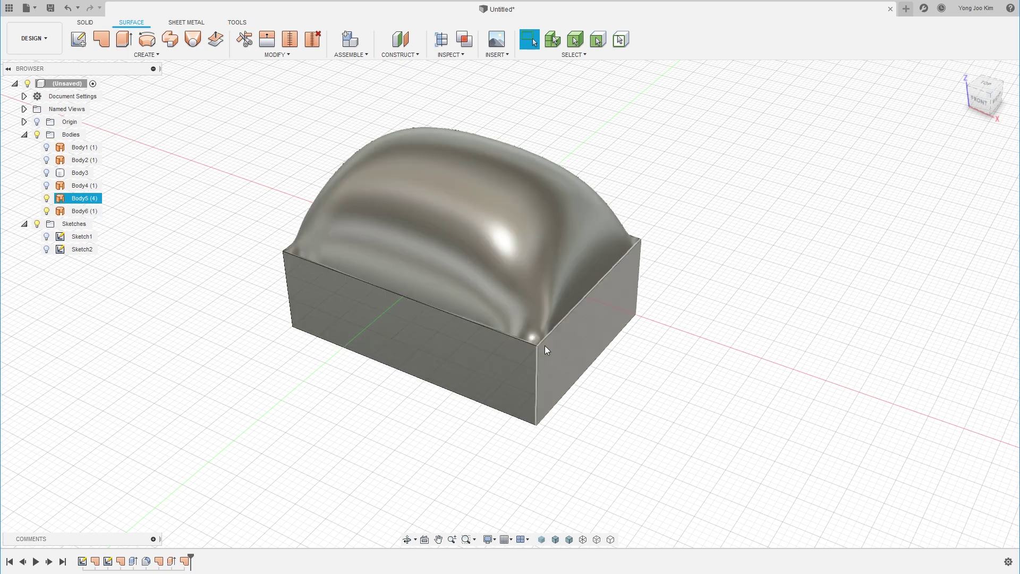
scroll(534, 346, "up", 6)
left_click(429, 285)
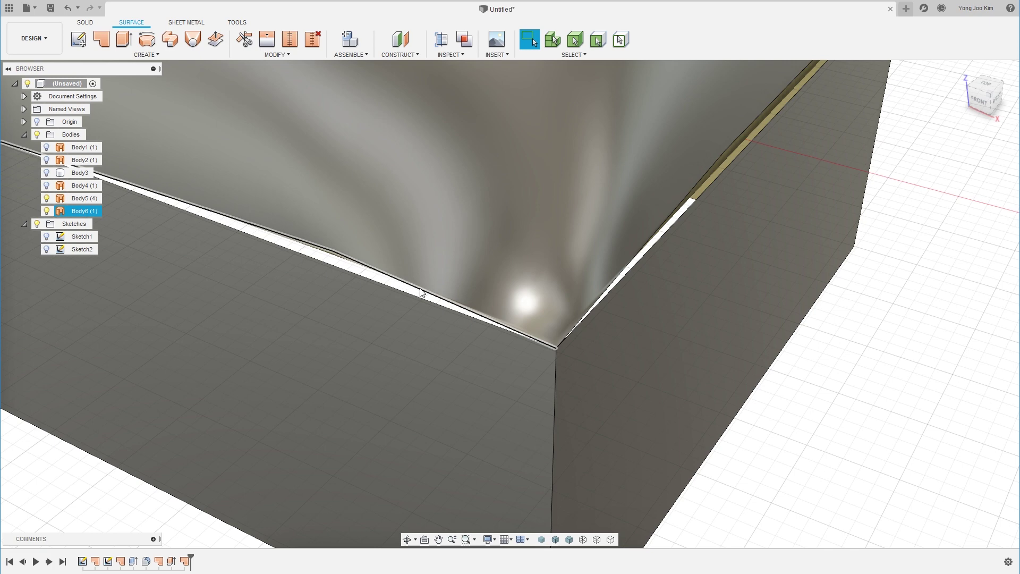
left_click(622, 283)
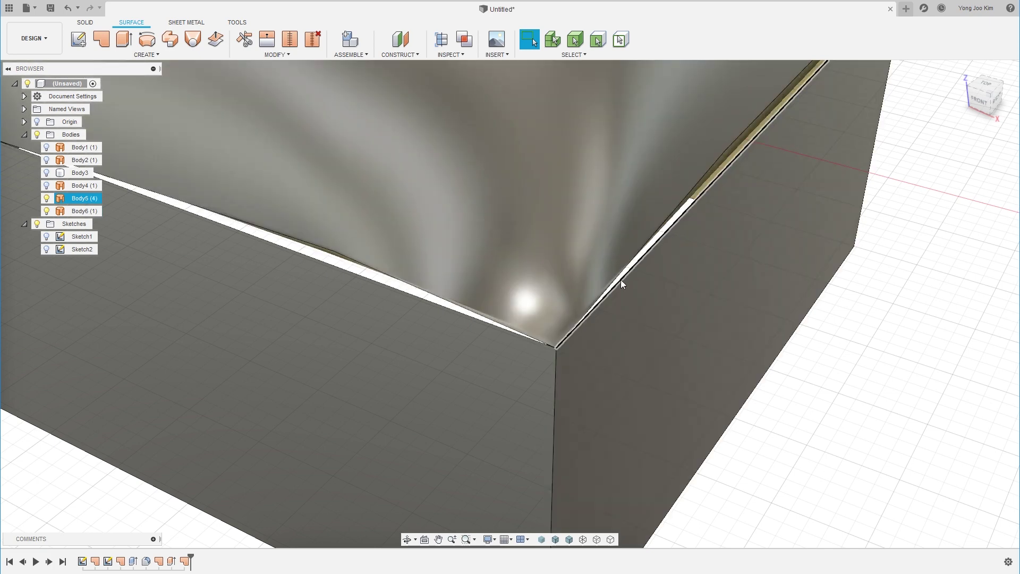
left_click(626, 262)
scroll(659, 245, "up", 2)
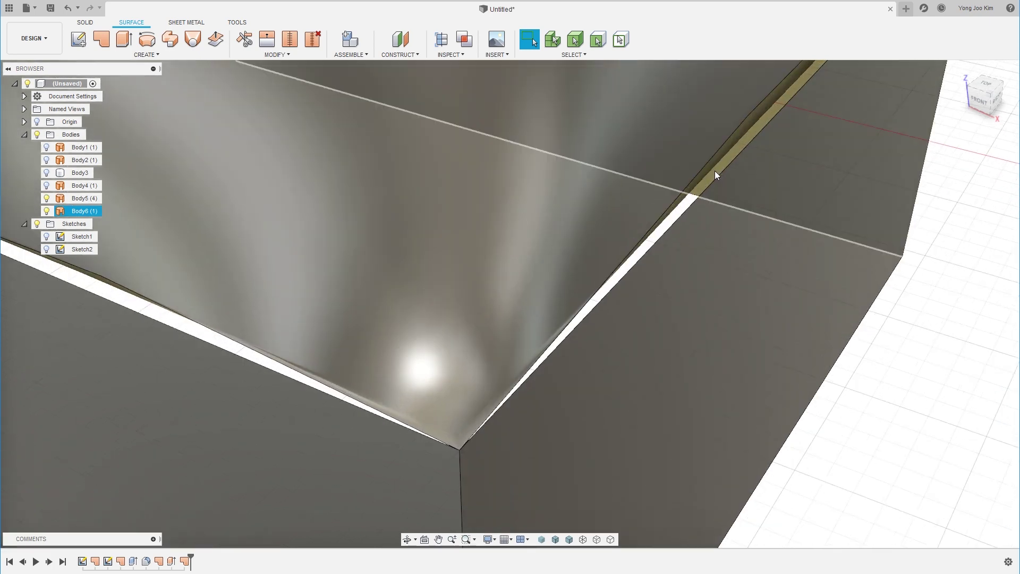
left_click(715, 170)
mouse_move(729, 180)
middle_mouse_down("shift")
mouse_move(735, 155)
mouse_move(747, 199)
mouse_move(747, 136)
mouse_move(753, 150)
mouse_move(767, 114)
mouse_move(754, 118)
middle_mouse_up("shift")
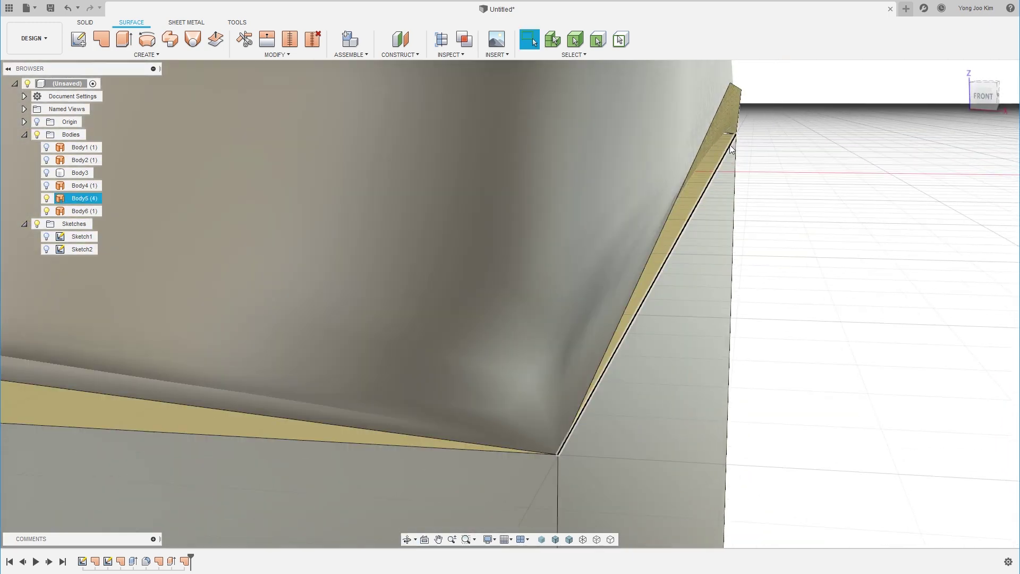
left_click(732, 99)
middle_click_drag(686, 169, 726, 295, "shift")
scroll(735, 268, "down", 5)
middle_click_drag(601, 369, 598, 283)
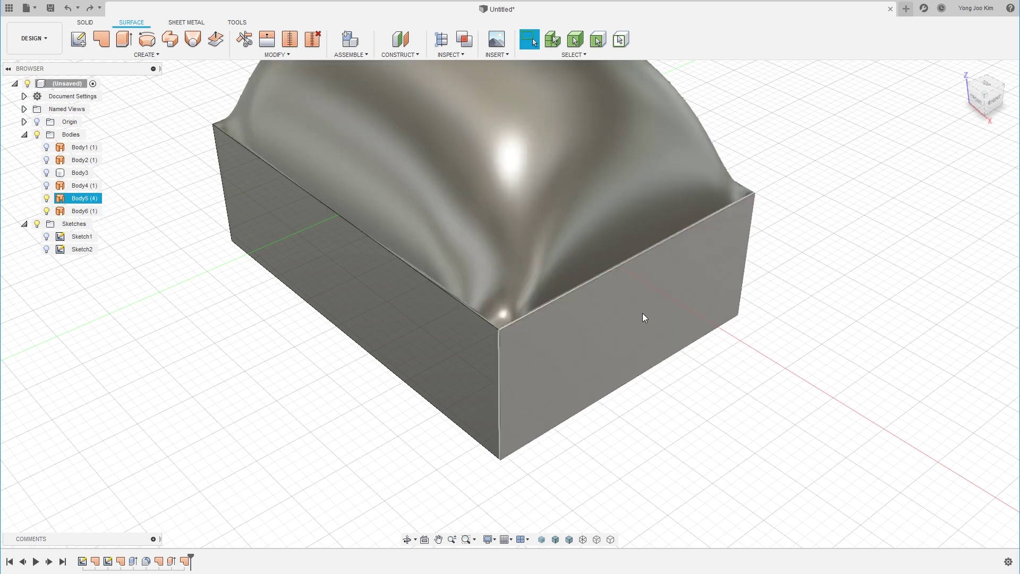
Patch the box's open underside along its lower edge loop with Connected (G0) continuity as a new body.
mouse_move(632, 409)
middle_mouse_down("shift")
mouse_move(653, 360)
mouse_move(740, 351)
mouse_move(537, 228)
middle_mouse_up("shift")
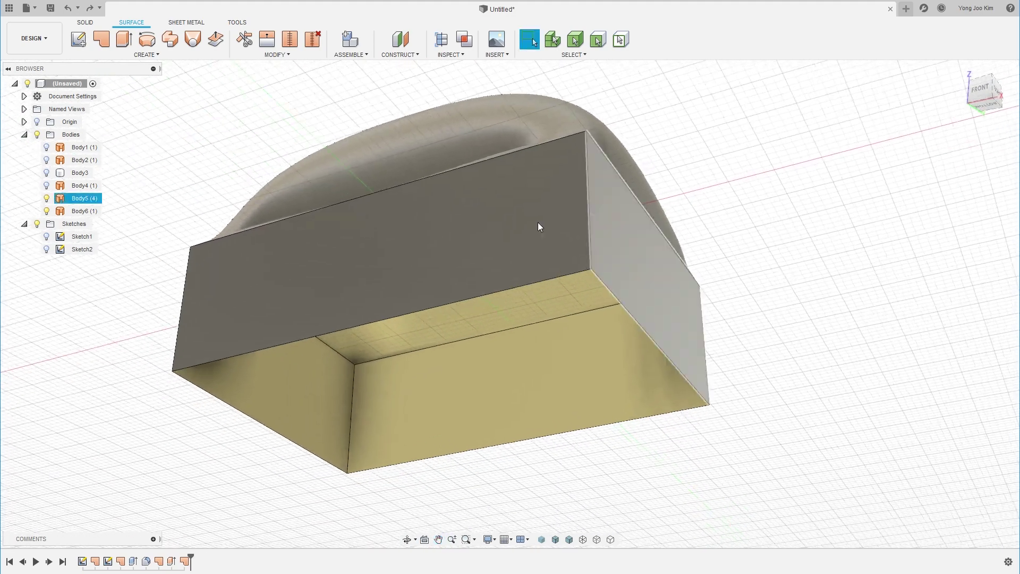
left_click(101, 39)
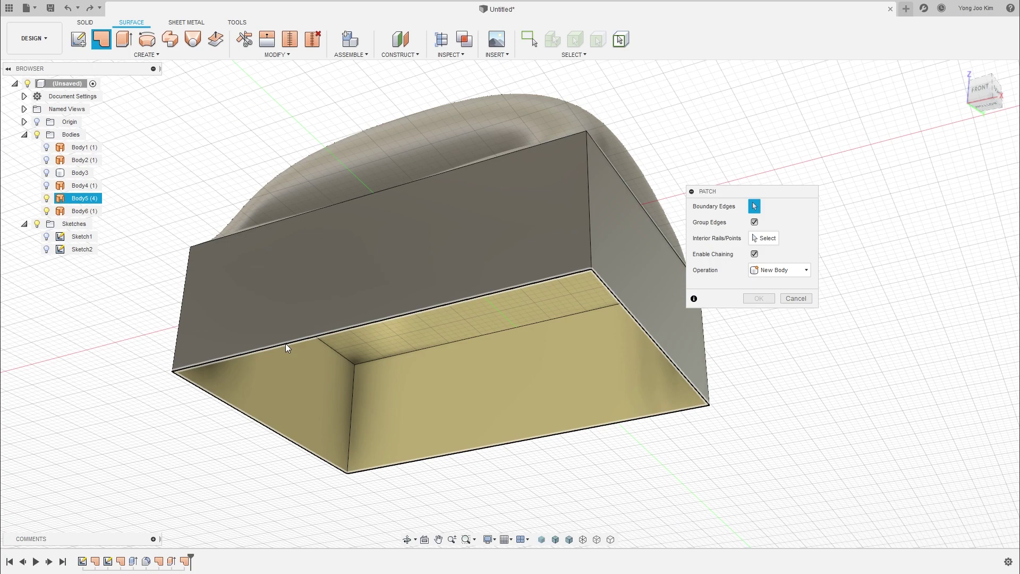
left_click(285, 343)
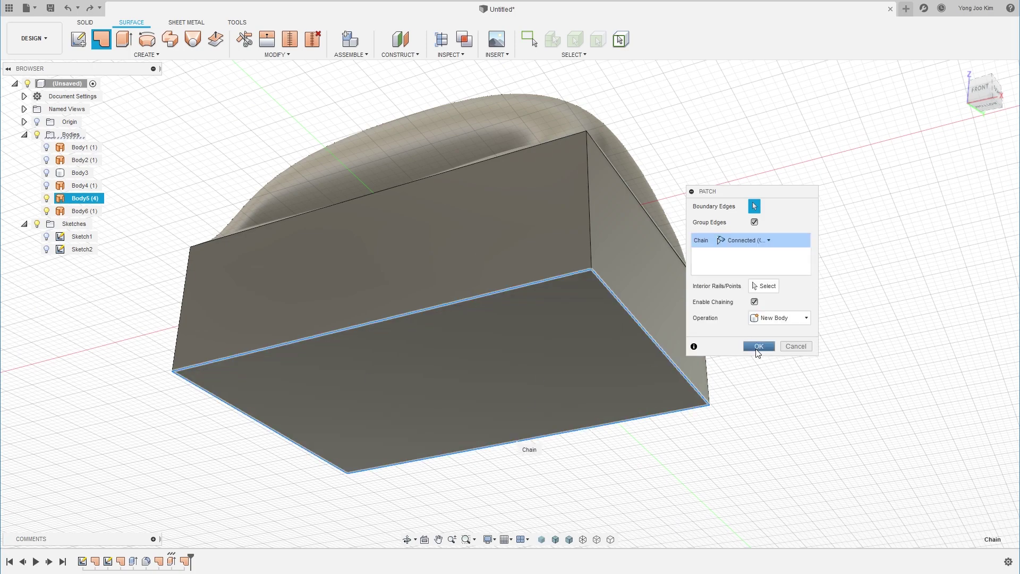
left_click(758, 346)
middle_click_drag(747, 326, 683, 280, "shift")
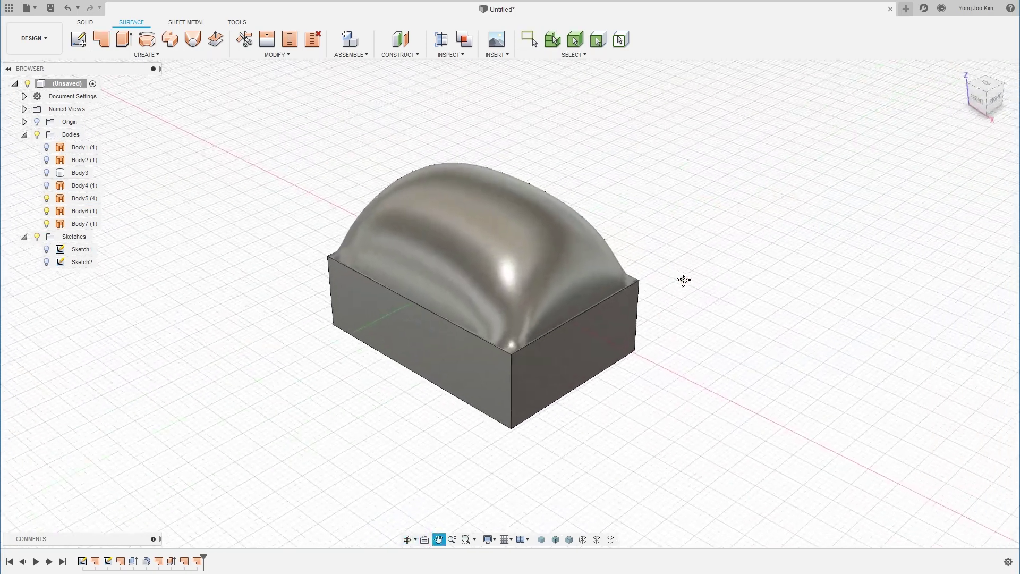
Start a Stitch with the box walls, the domed patch and the underside patch as the stitch surfaces.
left_click(290, 40)
left_click_drag(263, 104, 693, 492)
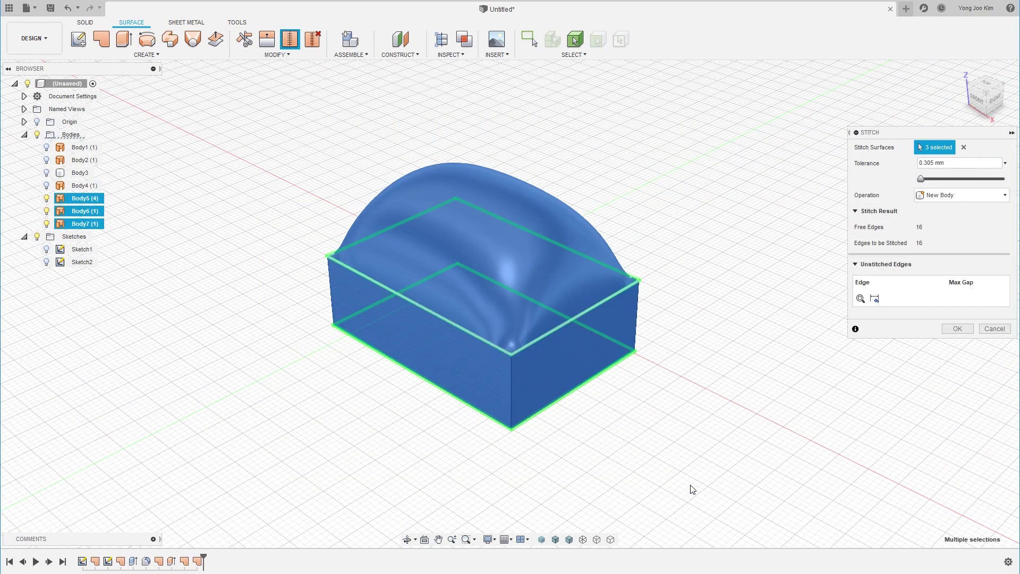
scroll(664, 311, "up", 3)
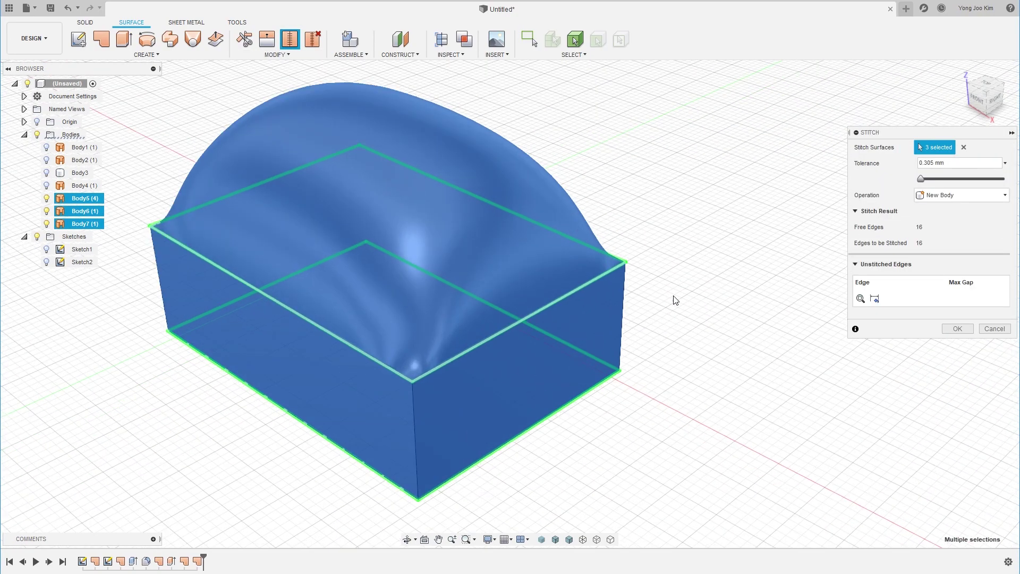
middle_click_drag(667, 308, 789, 291)
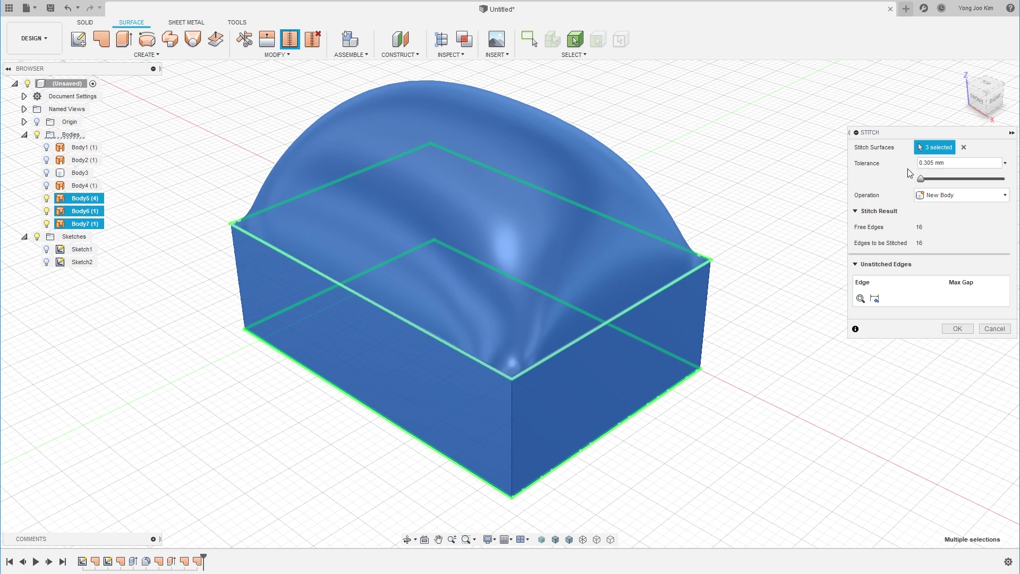
Try a stitch tolerance of 0.01 mm and examine the edges left unstitched around the dome.
left_click(947, 163)
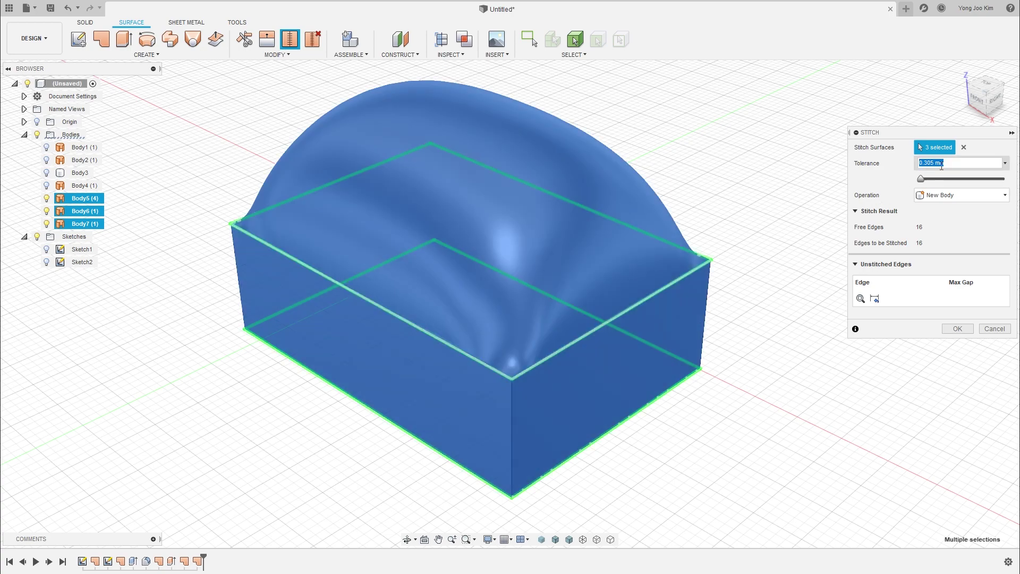
type("0.01")
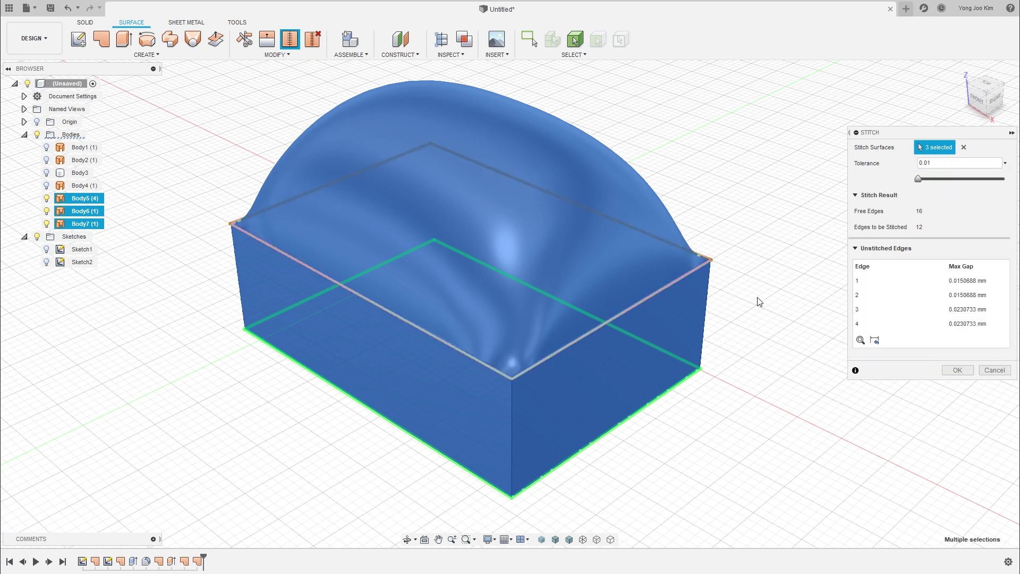
scroll(592, 349, "up", 3)
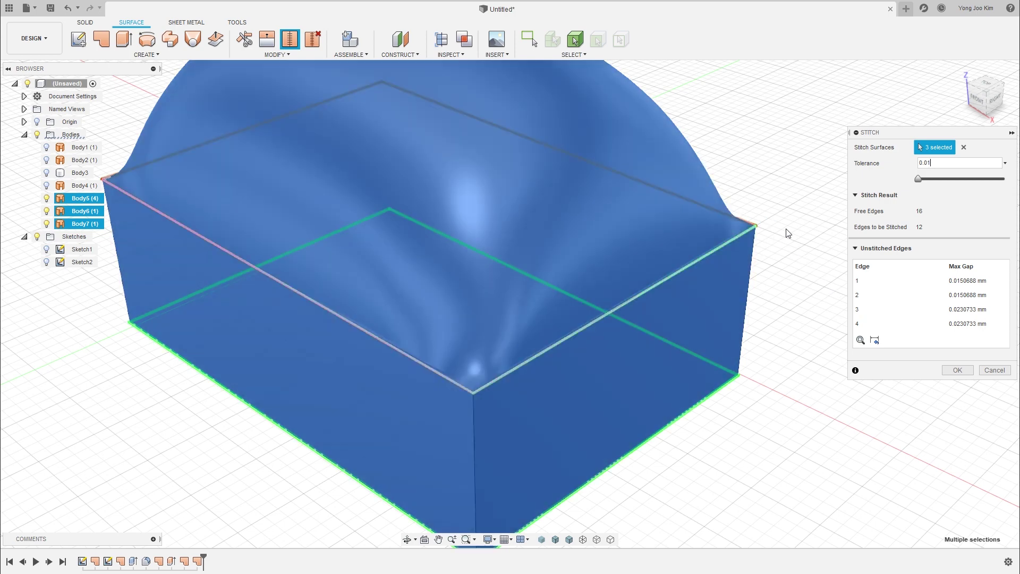
scroll(784, 205, "down", 3)
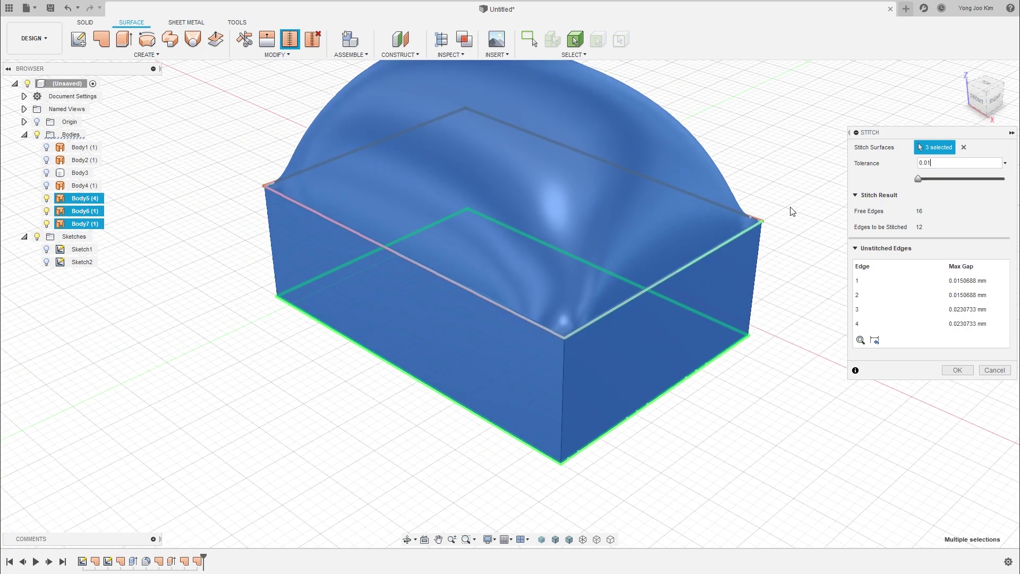
middle_click_drag(795, 200, 727, 250)
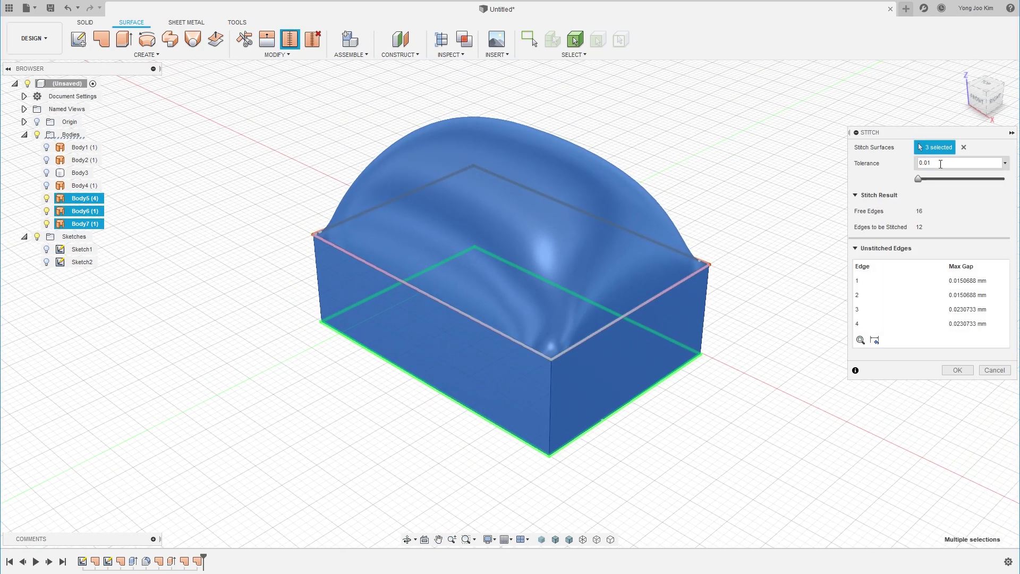
Set the stitch tolerance to 0.3 mm and stitch the three surfaces into a new body.
type("0")
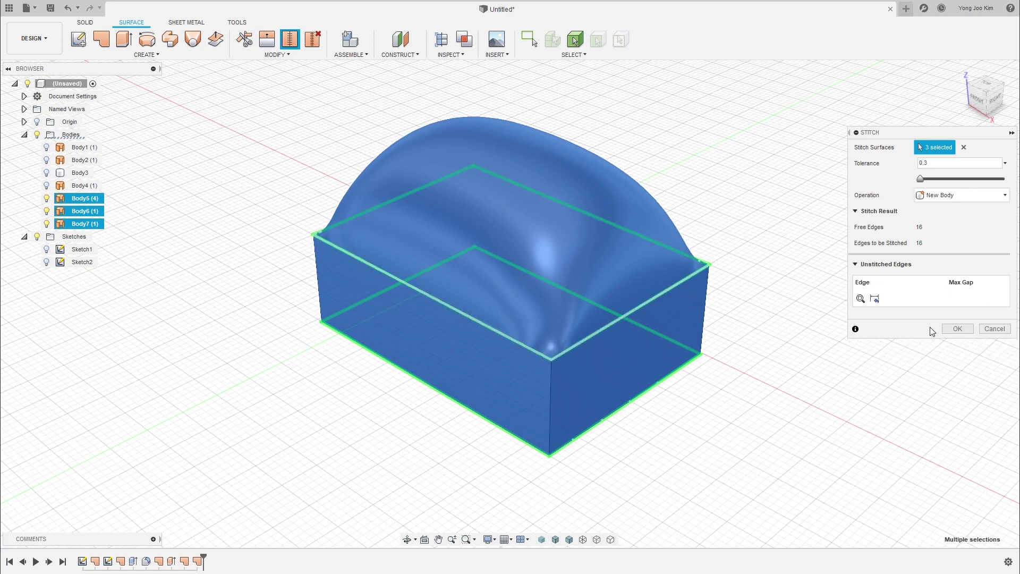
left_click(950, 328)
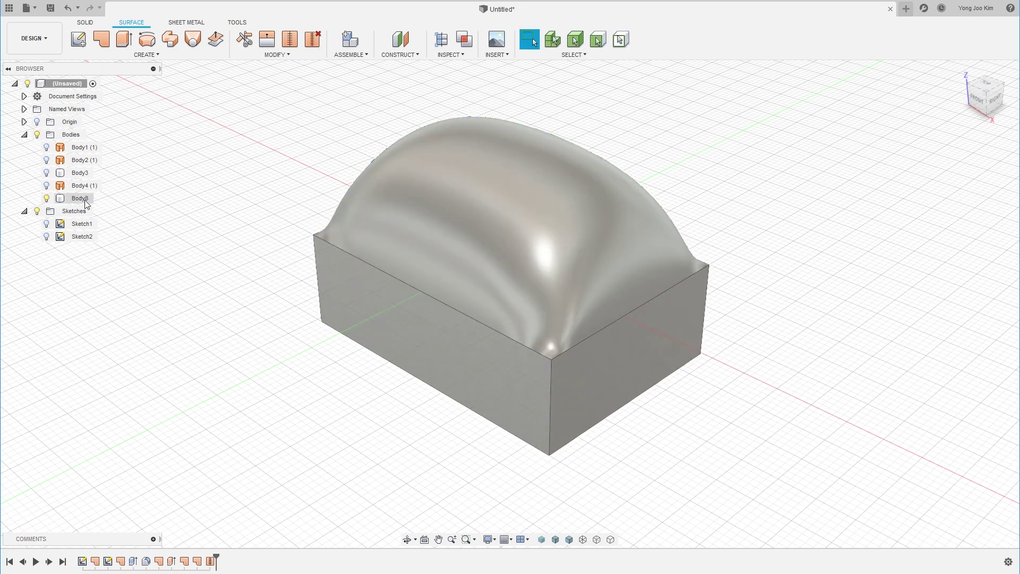
Examine the stitched body and pick the seam edge between the dome and the box's short front side wall.
left_click(84, 200)
left_click(183, 223)
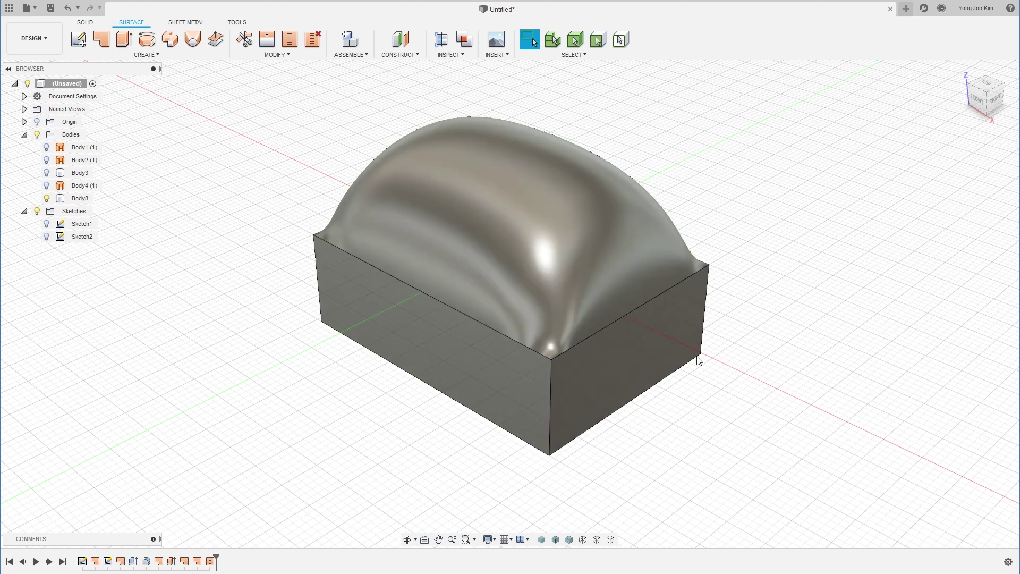
scroll(722, 311, "up", 5)
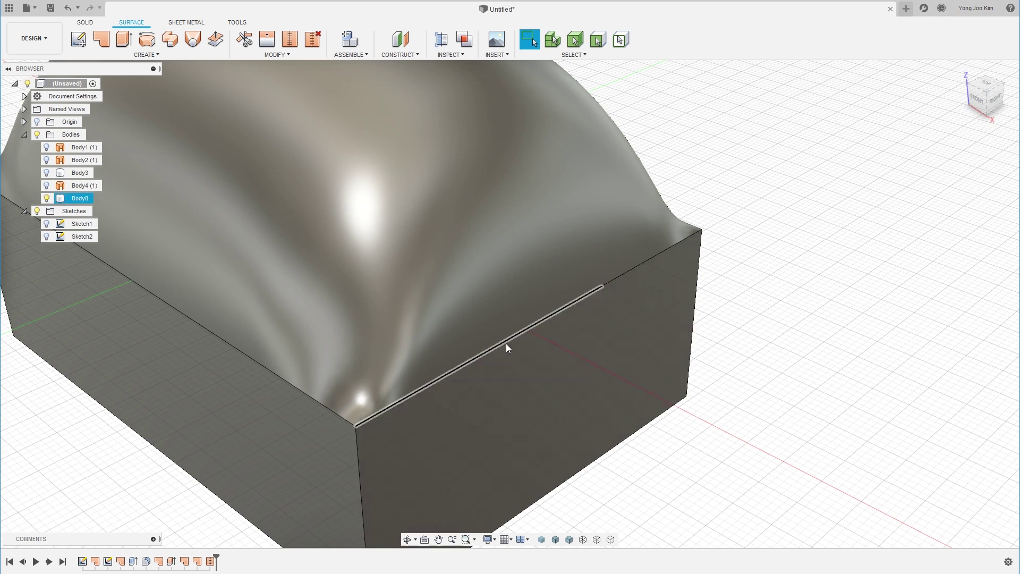
left_click(503, 342)
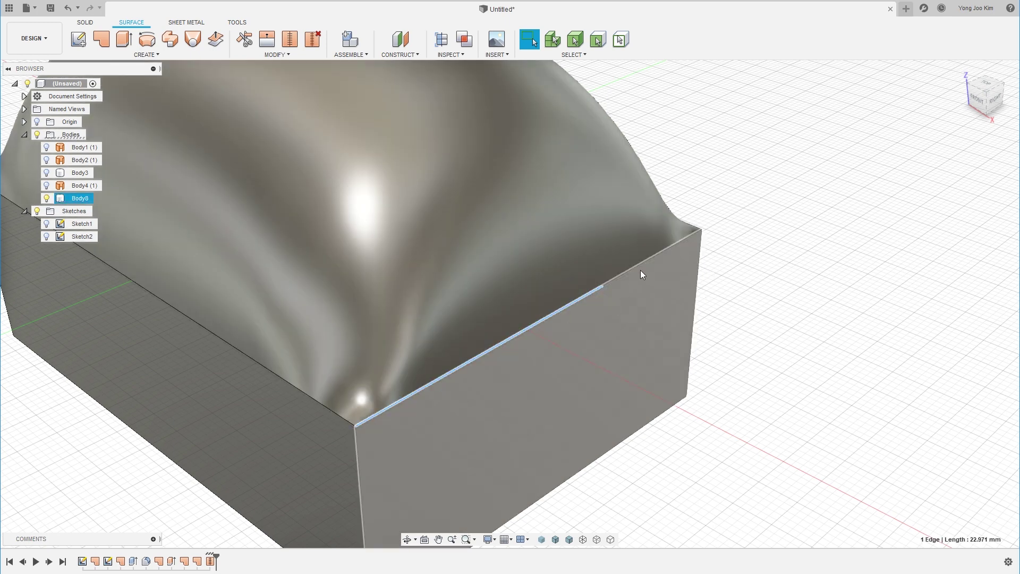
Pick the seam edge segments between the dome and the box's short and long side walls to examine how they are divided.
left_click(645, 261)
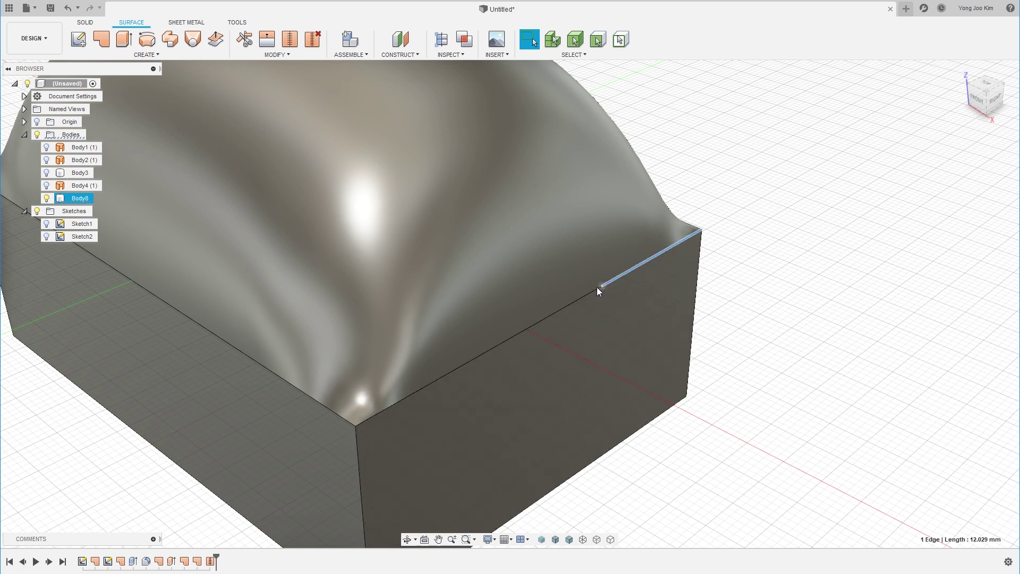
left_click(284, 379)
left_click(206, 329)
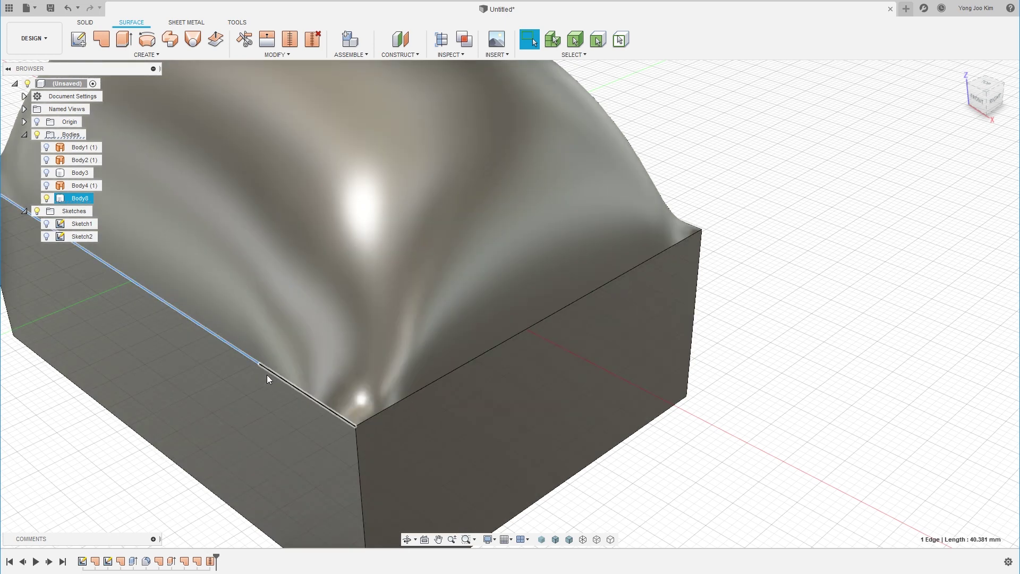
scroll(440, 384, "down", 3)
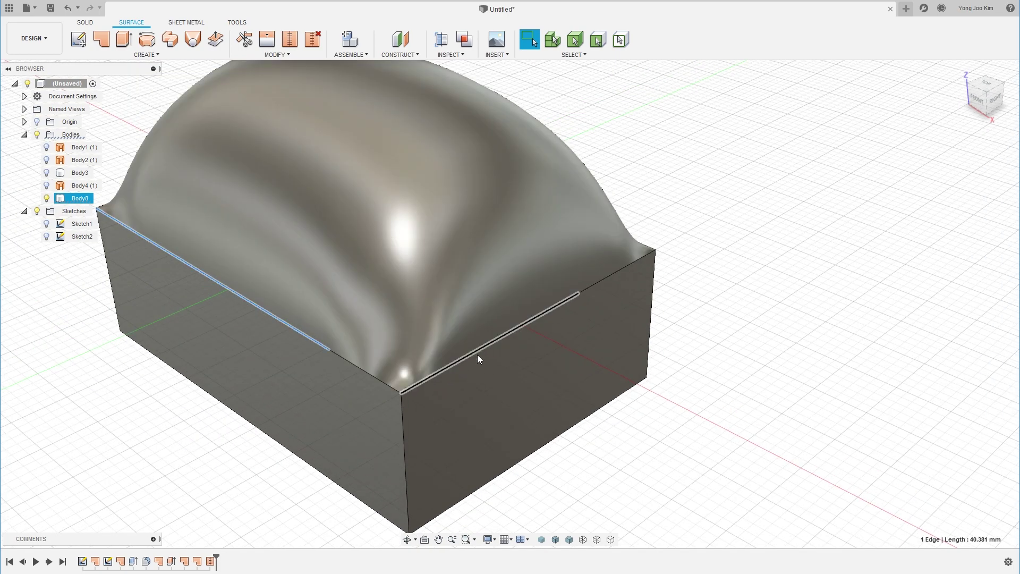
left_click(685, 266)
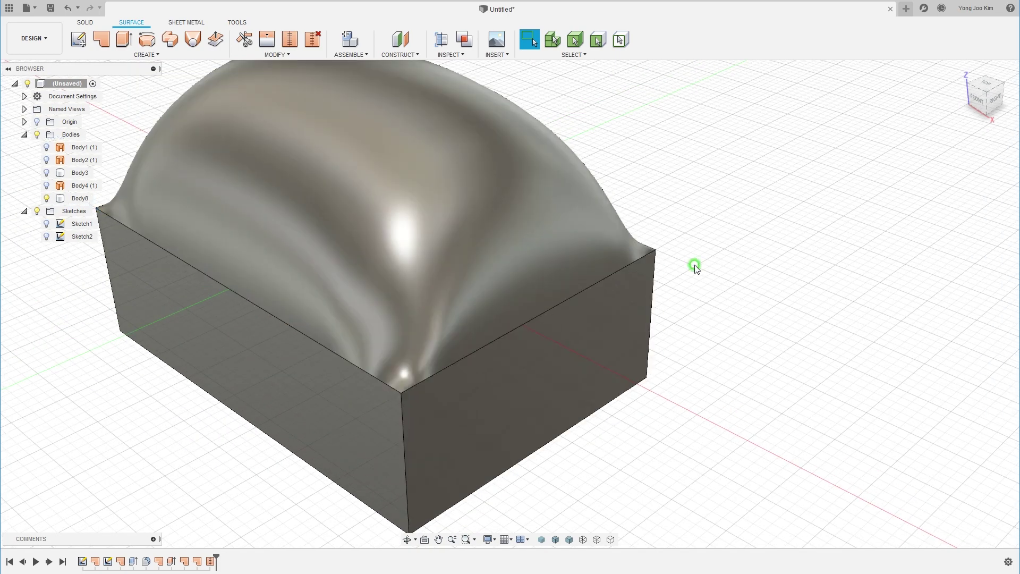
Examine the stitched body's dome face and the sharp corner where the dome meets the two side walls.
left_click(565, 318)
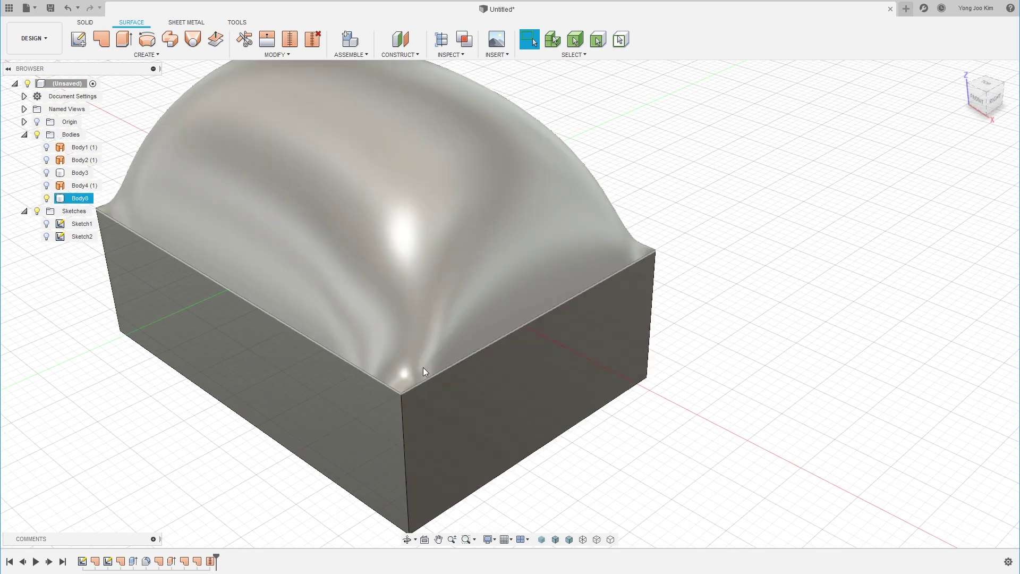
mouse_move(410, 393)
left_mouse_down()
mouse_move(394, 389)
mouse_move(387, 335)
mouse_move(419, 383)
mouse_move(362, 383)
mouse_move(432, 335)
mouse_move(426, 393)
left_mouse_up()
key("Escape")
scroll(447, 399, "down", 3)
left_click(693, 379)
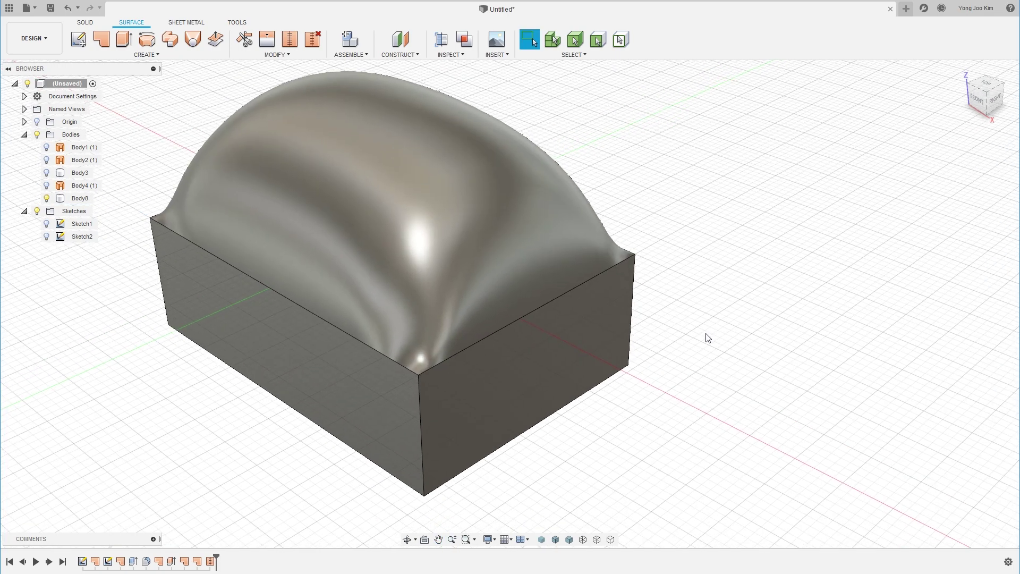
left_click(393, 417)
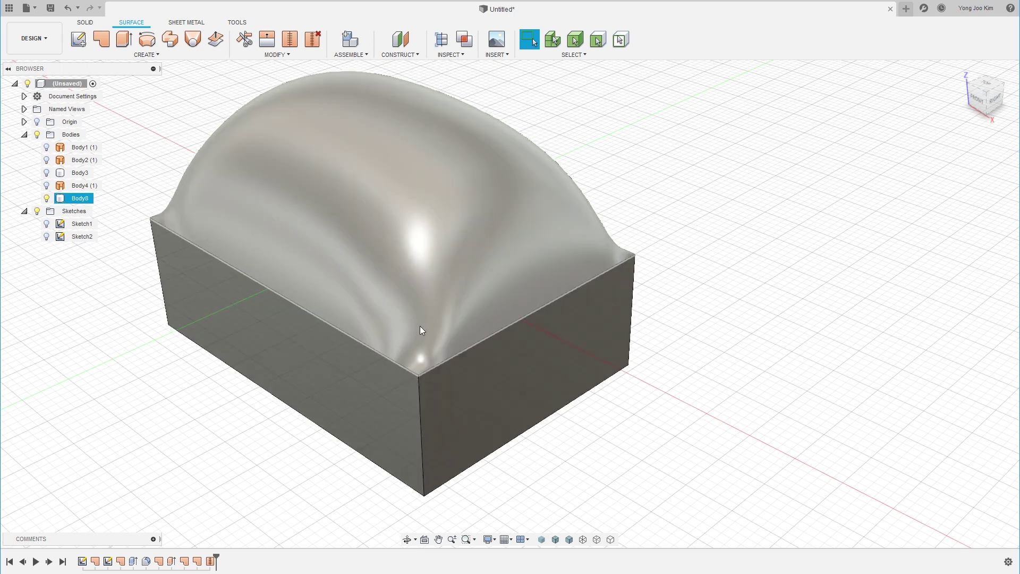
left_click(543, 452)
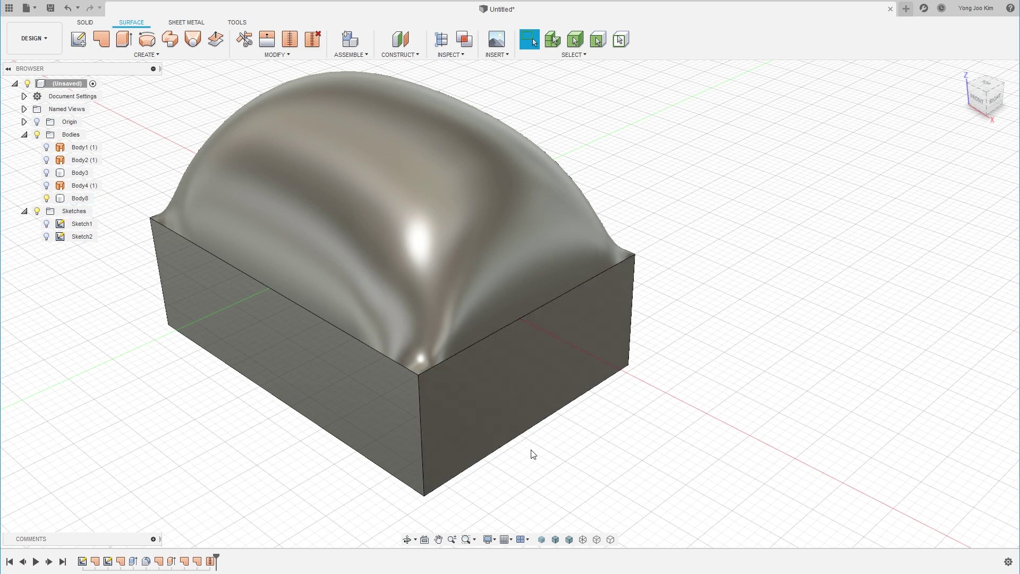
middle_click_drag(534, 454, 658, 426, "shift")
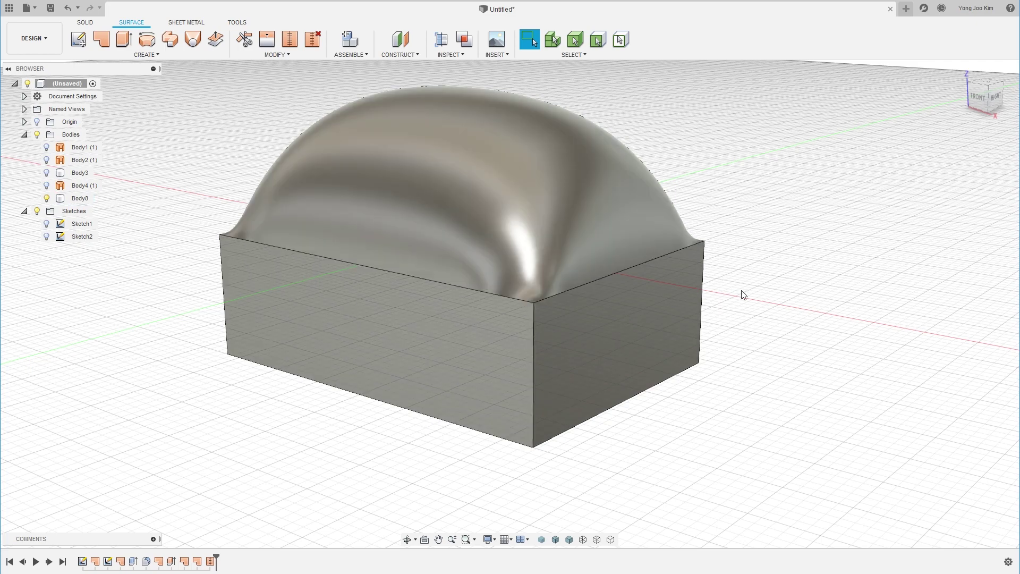
middle_click_drag(604, 245, 712, 321, "shift")
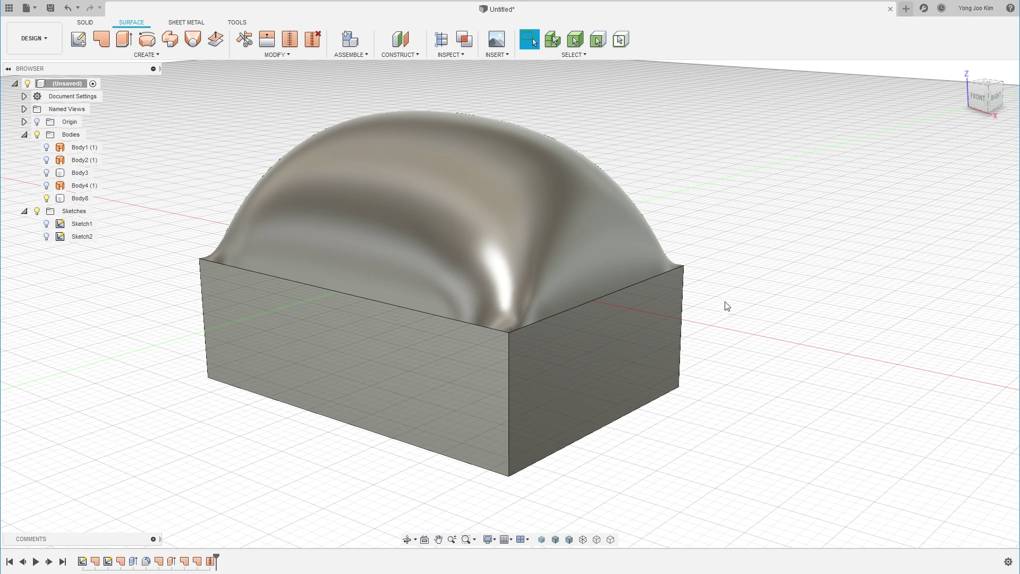
middle_click_drag(722, 289, 722, 307)
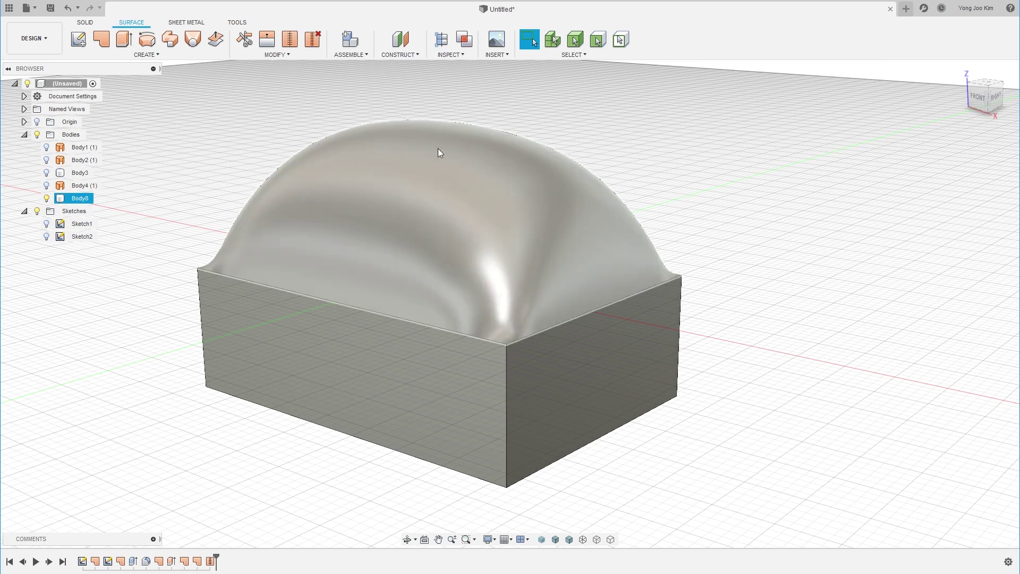
middle_click_drag(734, 299, 735, 288)
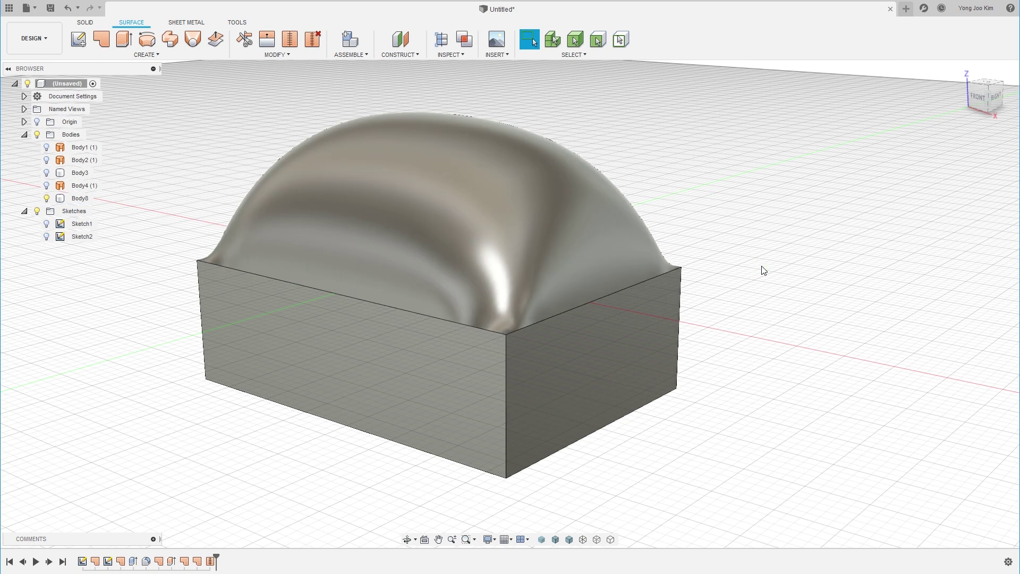
Undo the stitch and both patches so that only the open box walls remain.
key("ctrl+z")
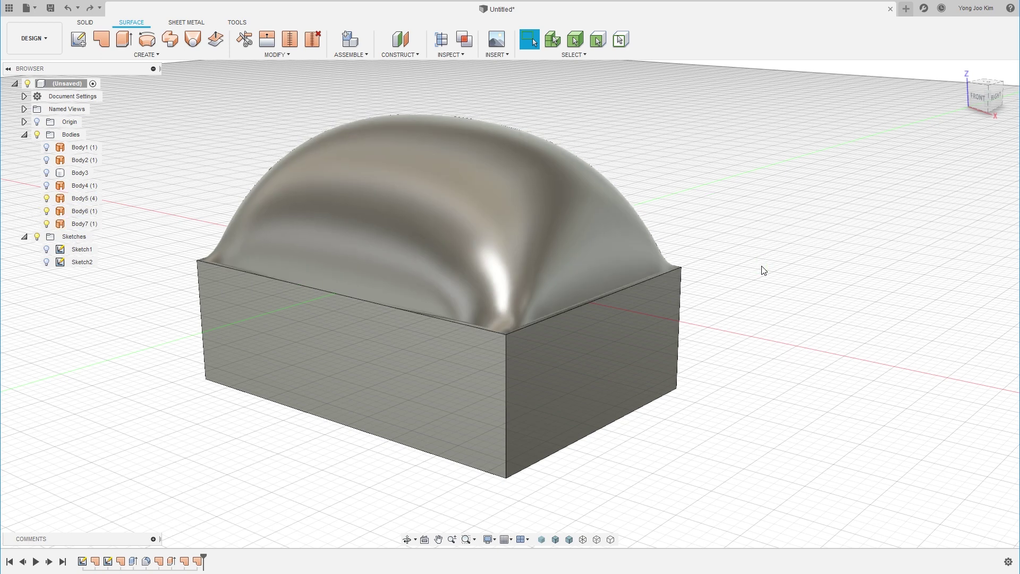
key("ctrl+z")
key("ctrl+z")
middle_click_drag(762, 286, 751, 255, "shift")
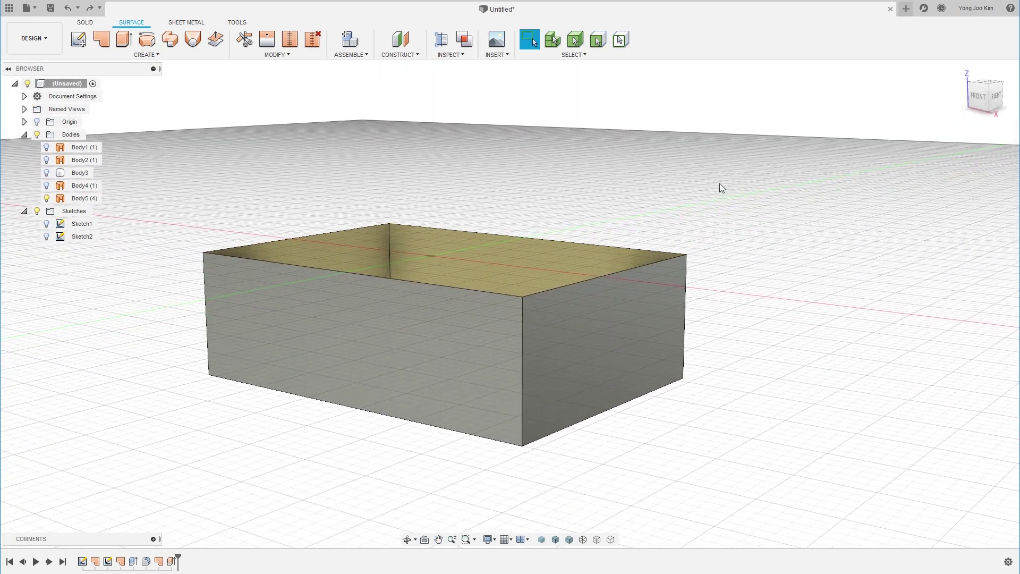
Fillet the four vertical corner edges of the box walls with a small constant radius.
key("f")
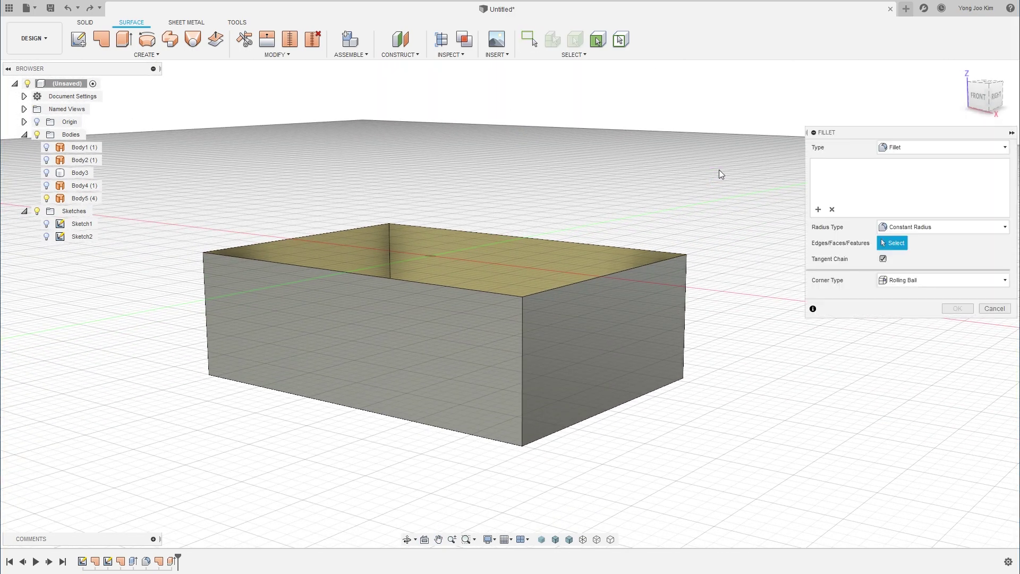
middle_click_drag(664, 107, 706, 154, "shift")
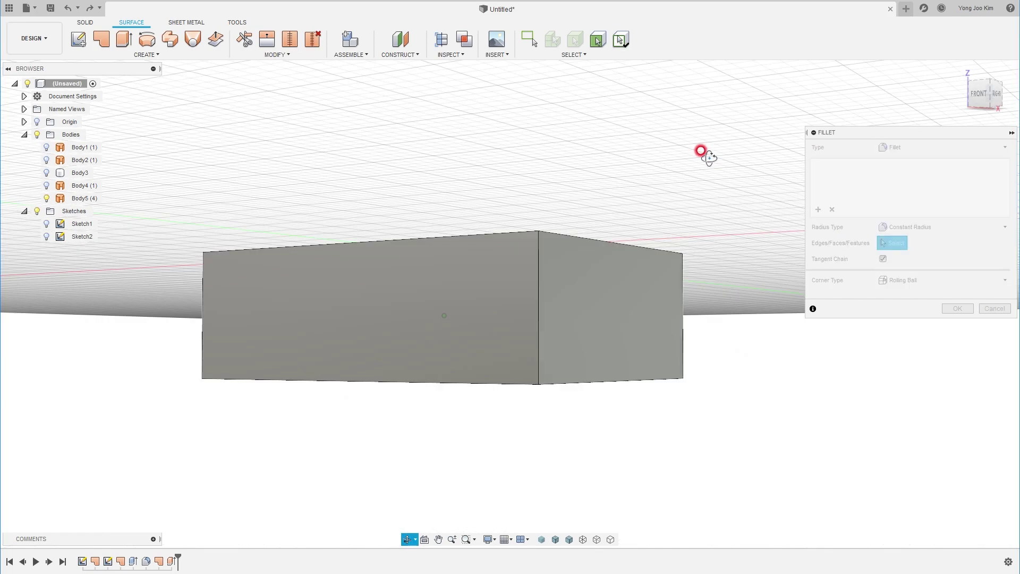
left_click_drag(727, 294, 141, 329)
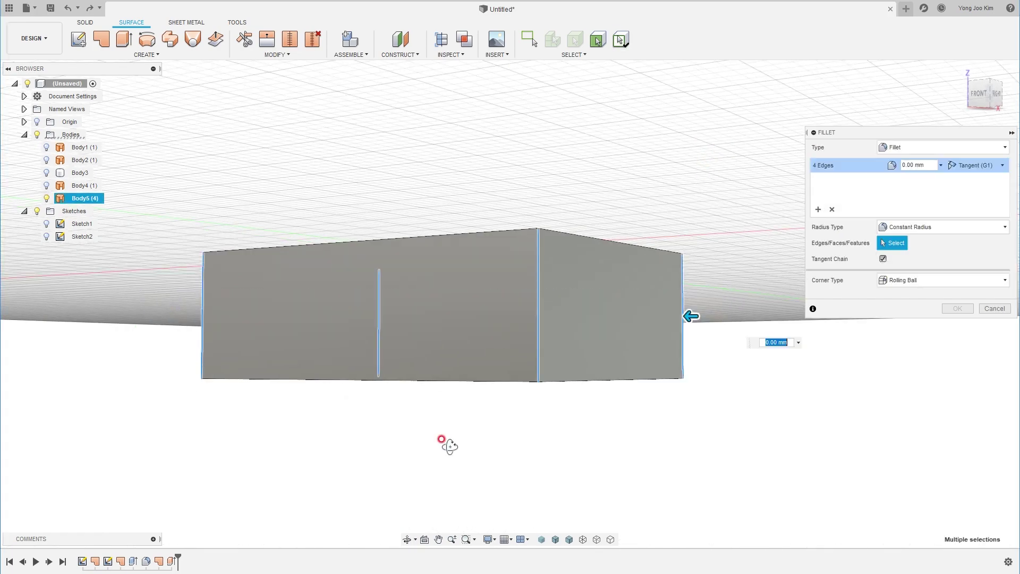
middle_click_drag(448, 444, 453, 465, "shift")
left_click_drag(689, 311, 683, 311)
key("Return")
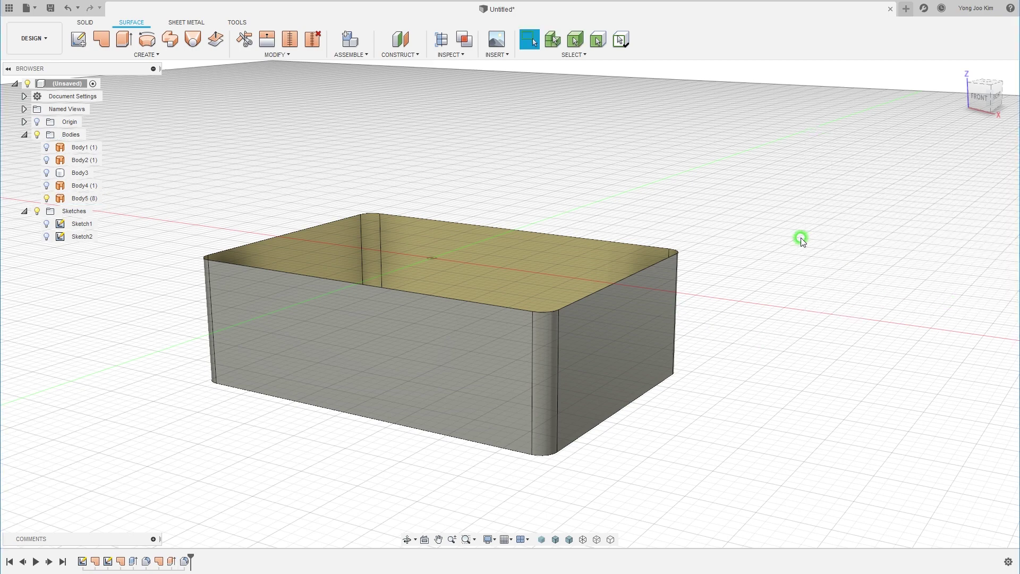
Patch the upper opening of the rounded box with Tangent (G1) continuity as a new body, raising the tangency weight for a taller dome.
middle_click_drag(802, 238, 780, 239, "shift")
left_click(101, 39)
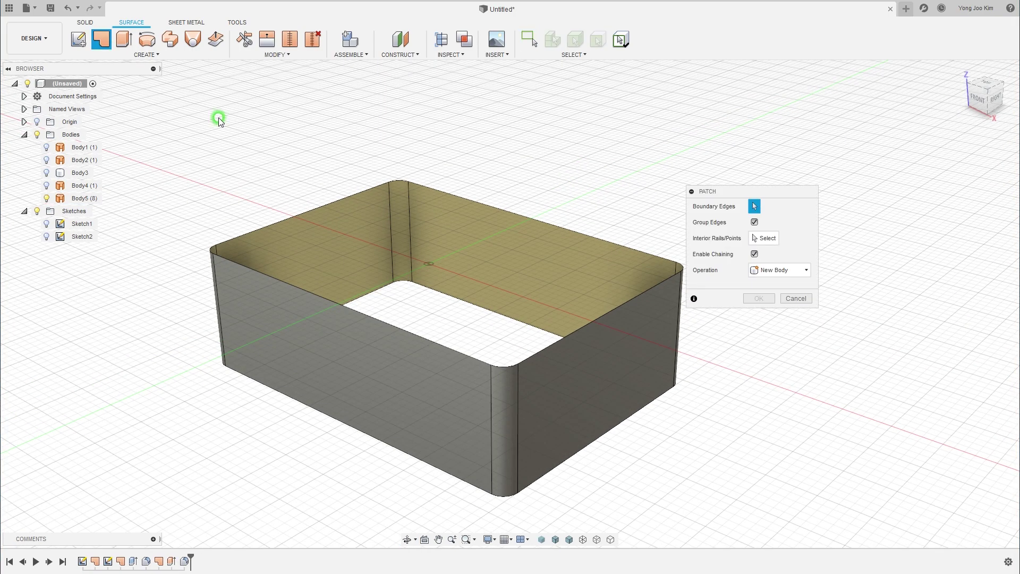
left_click(351, 195)
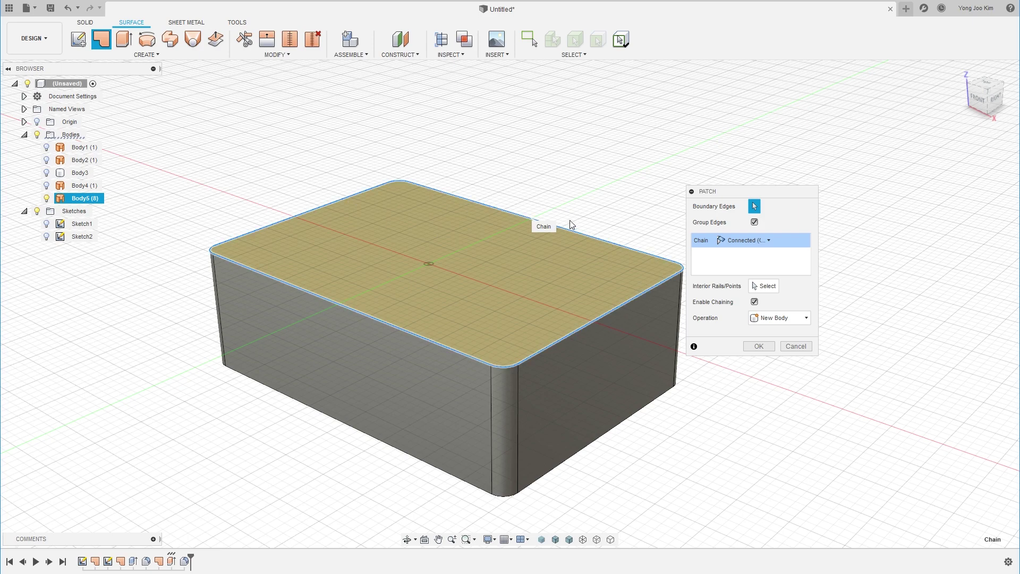
left_click(763, 243)
left_click(762, 267)
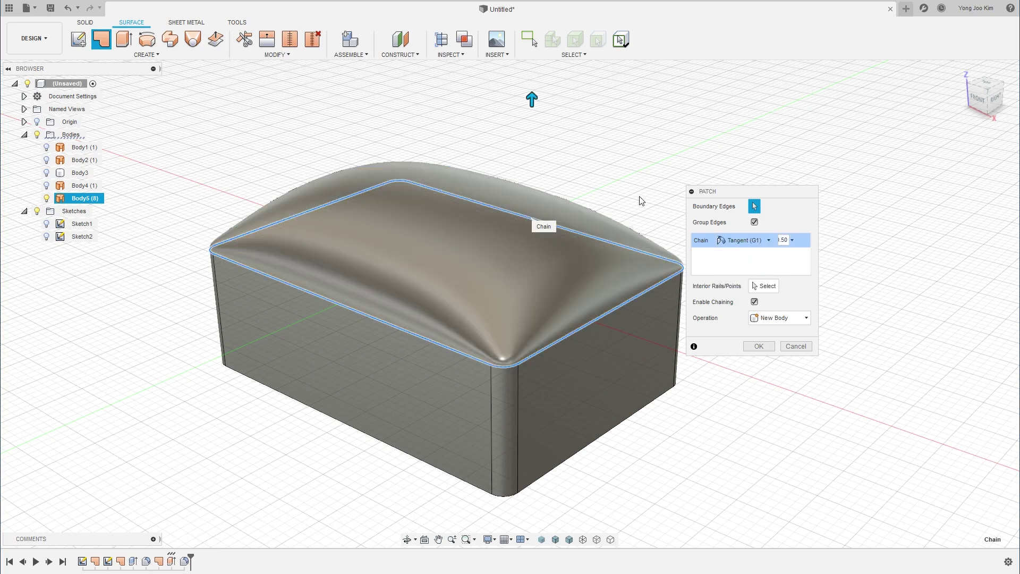
left_click_drag(532, 99, 532, 67)
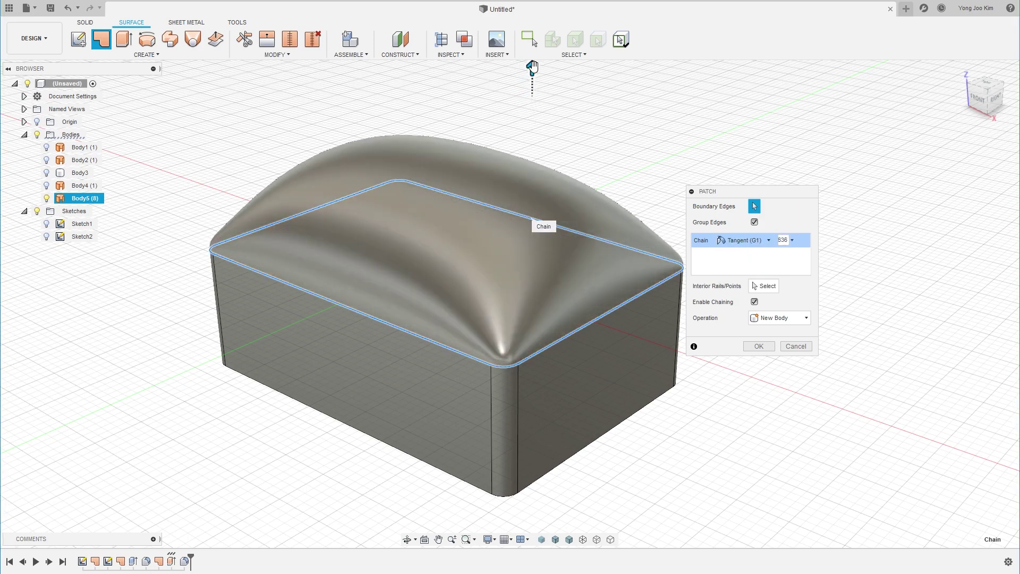
left_click(769, 345)
Examine the seam and rounded corners where the domed patch meets the filleted box walls.
scroll(582, 334, "up", 5)
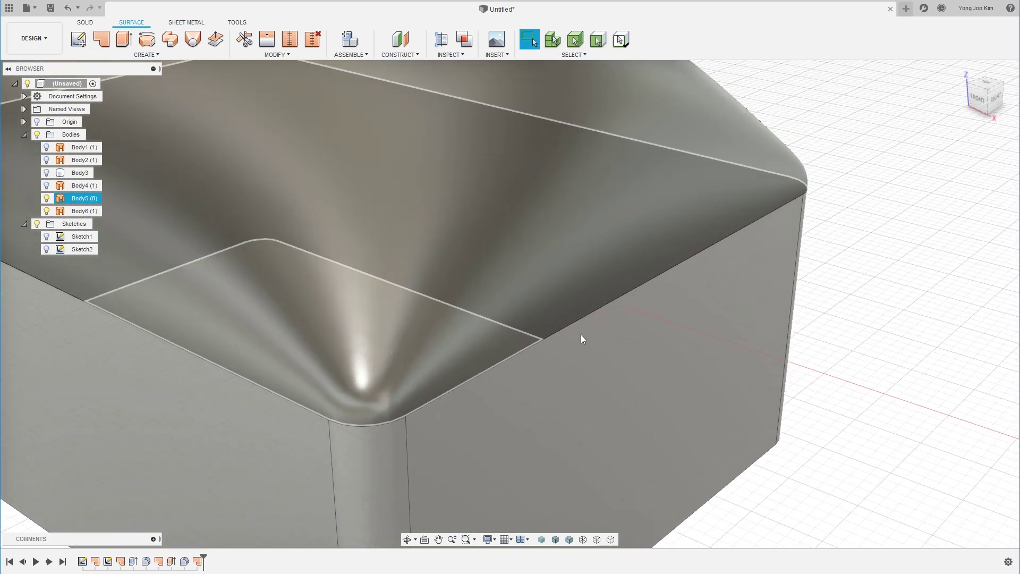
scroll(581, 333, "up", 5)
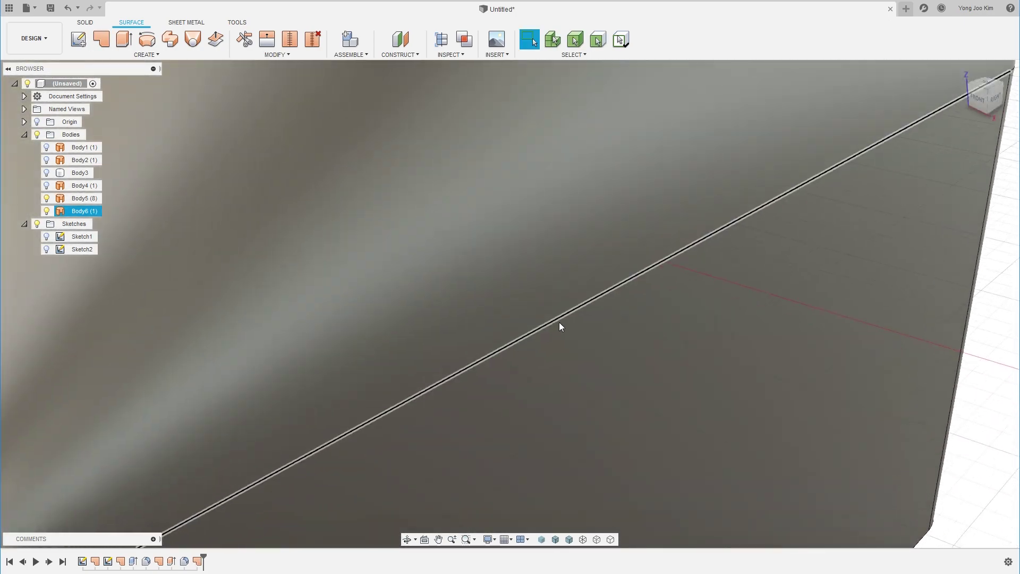
scroll(559, 322, "down", 3)
middle_click_drag(610, 329, 542, 321, "shift")
scroll(514, 333, "up", 2)
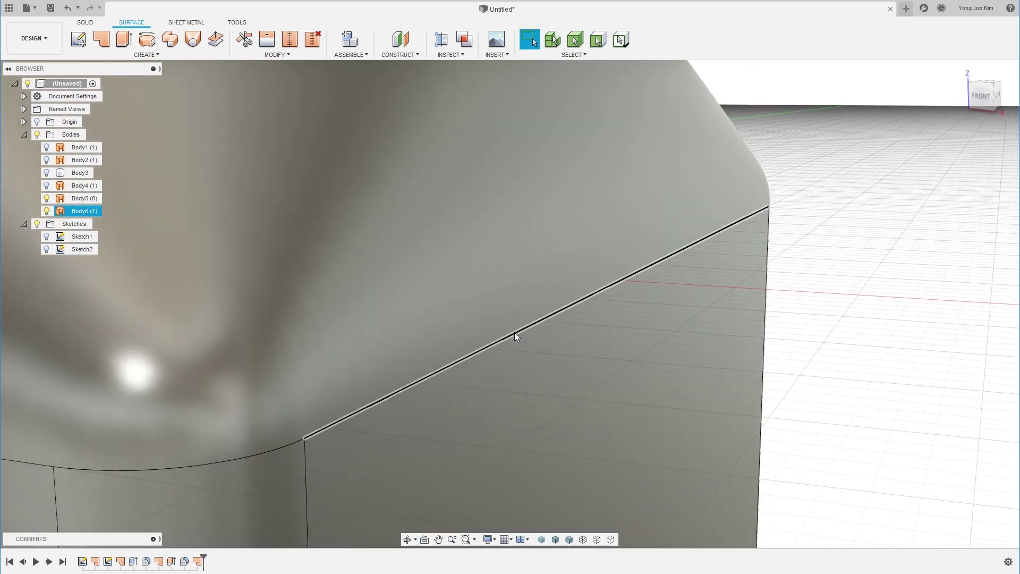
scroll(514, 332, "down", 8)
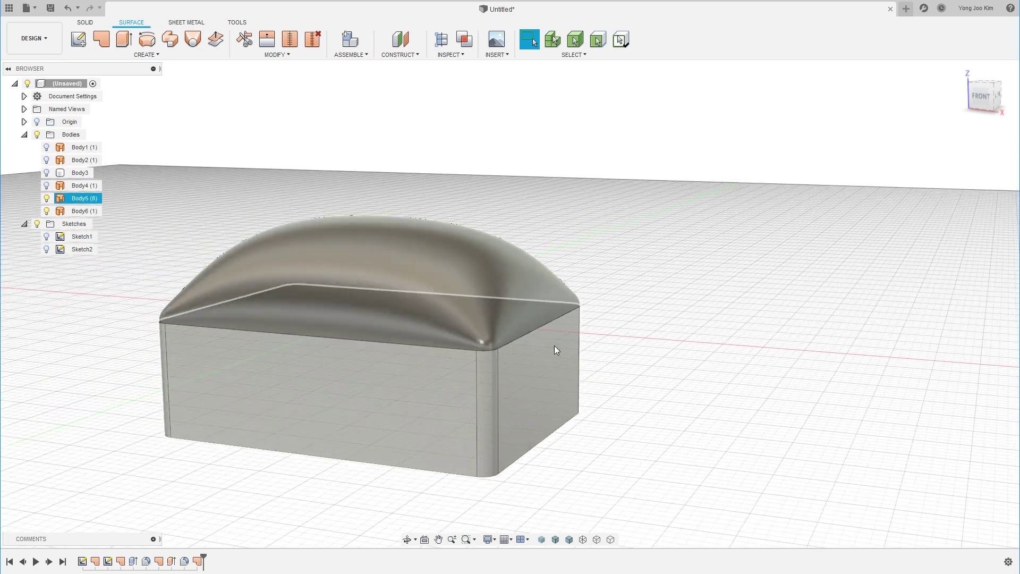
middle_click_drag(724, 325, 730, 291, "shift")
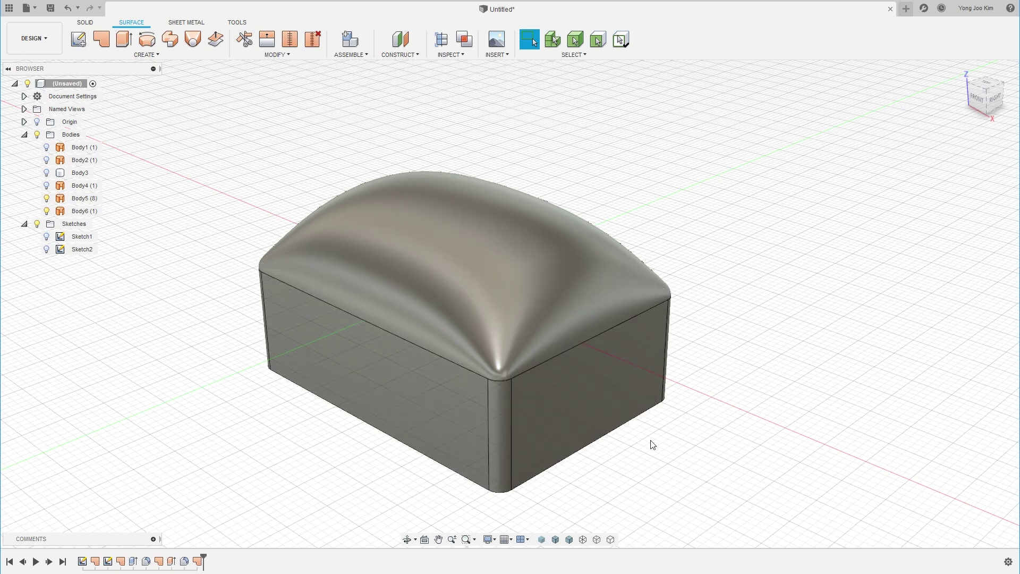
middle_click_drag(649, 441, 660, 415)
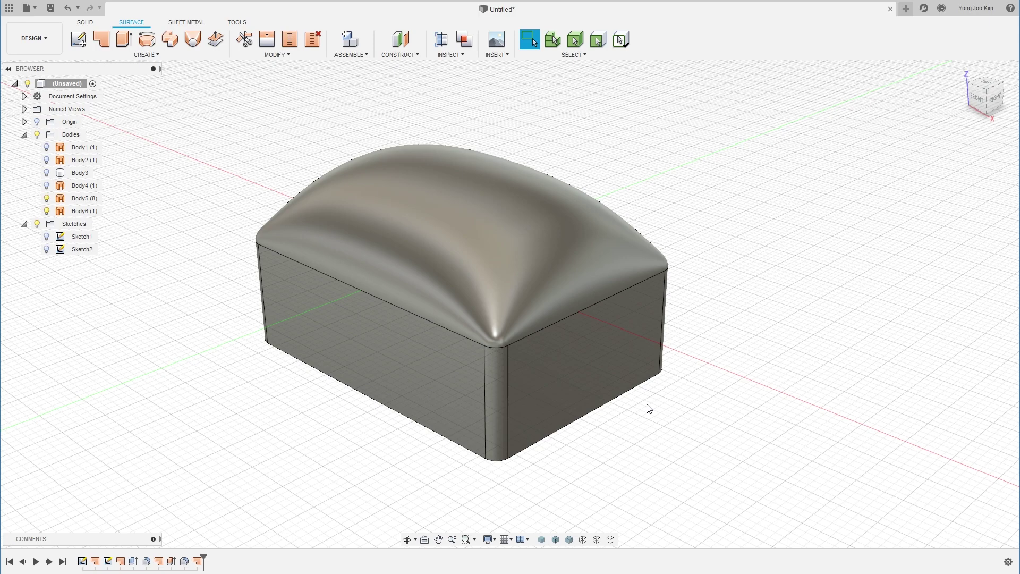
middle_click_drag(648, 408, 673, 395, "shift")
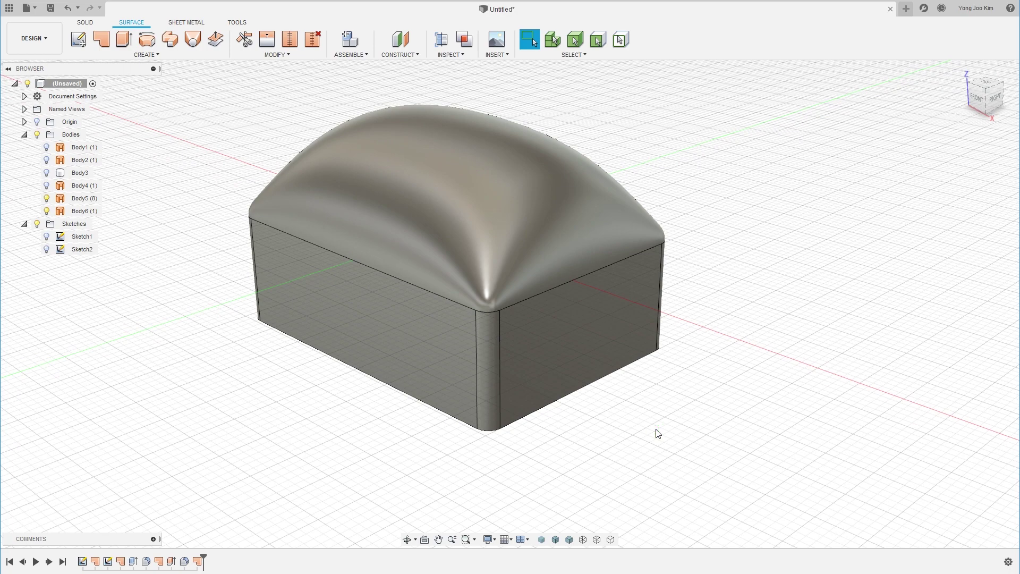
Undo the domed patch and start a new Patch on the upper edge loop with Group Edges turned off.
key("ctrl+z")
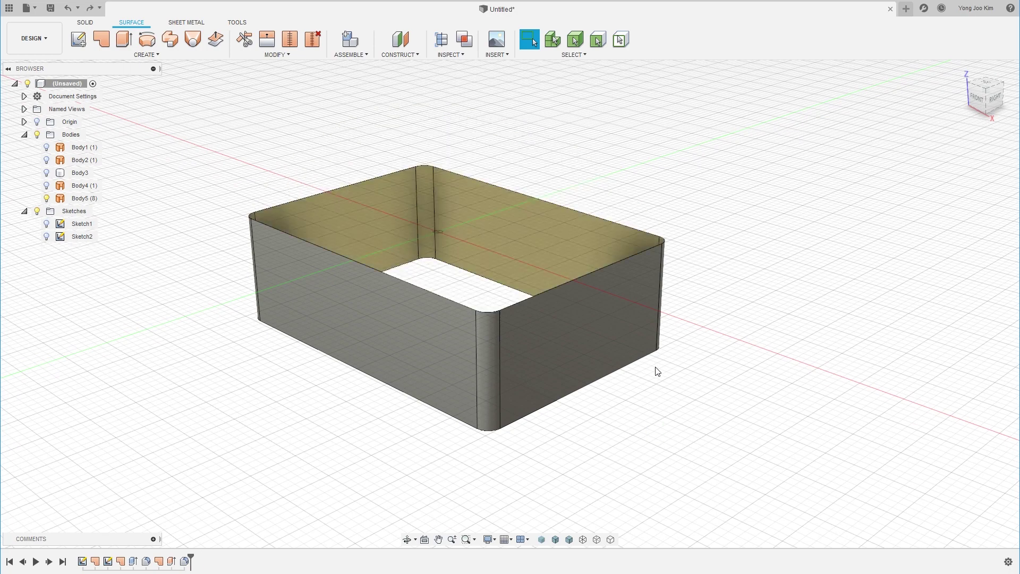
middle_click_drag(724, 353, 729, 401, "shift")
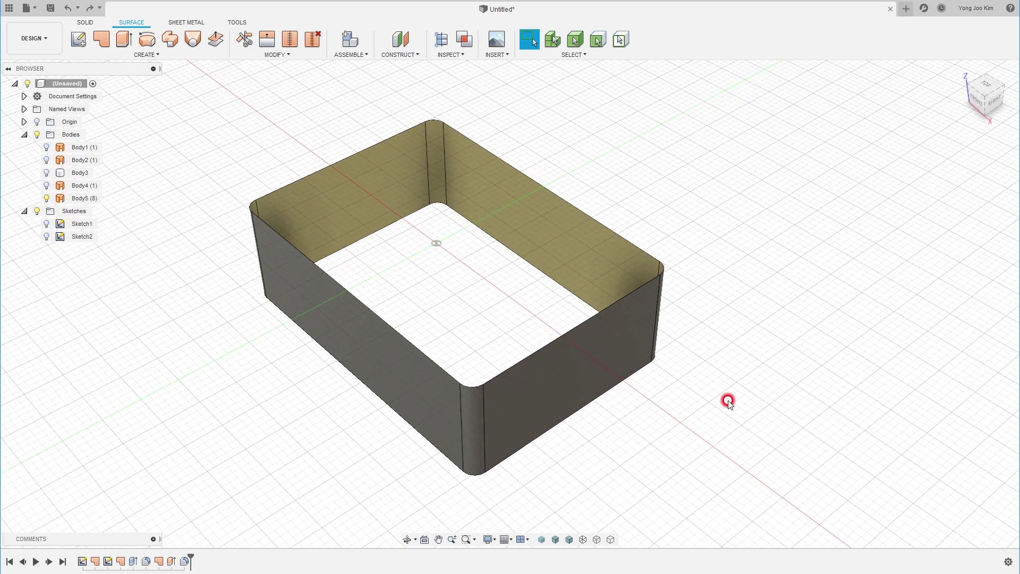
left_click(101, 38)
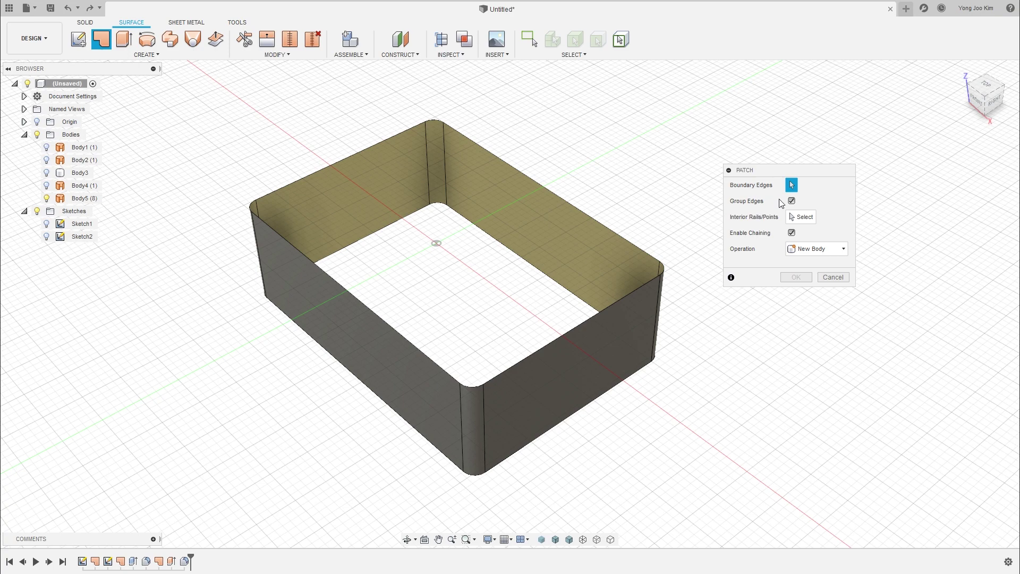
left_click(791, 201)
left_click(561, 195)
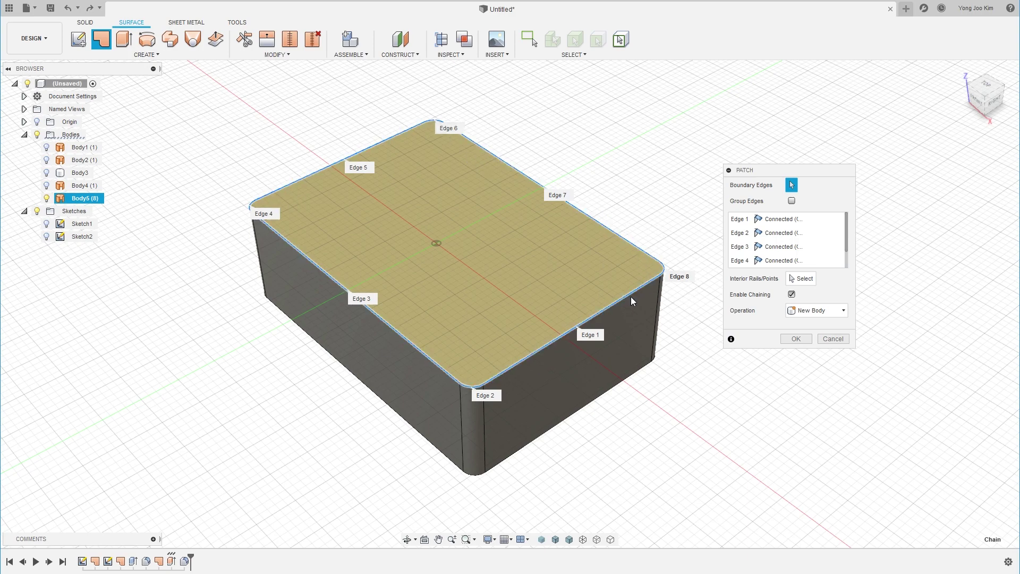
Set Edge 3 alone to Tangent (G1) continuity, increase its tangency weight, and create the patch as a new body.
left_click(807, 248)
left_click(801, 275)
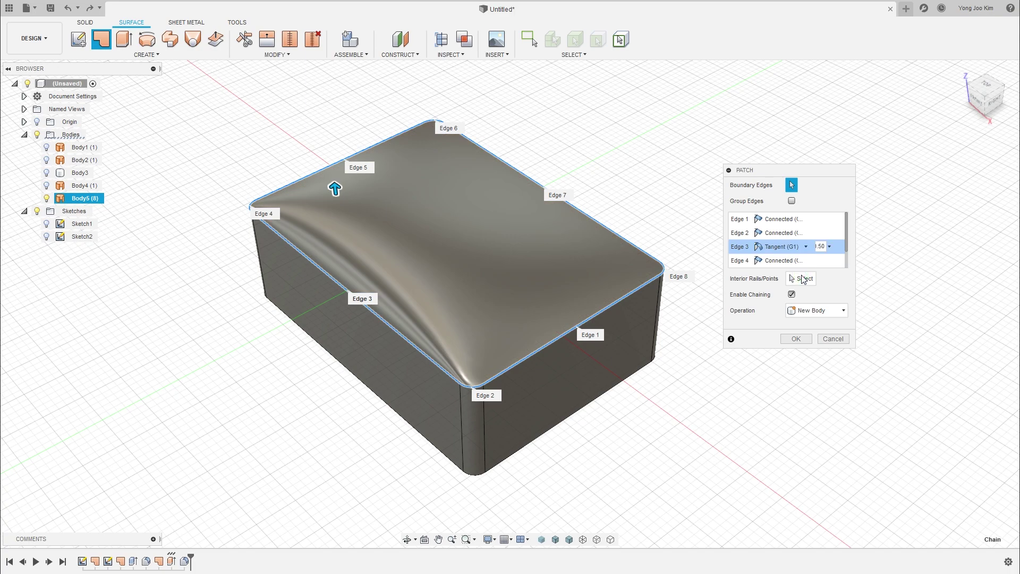
middle_click_drag(697, 387, 689, 365, "shift")
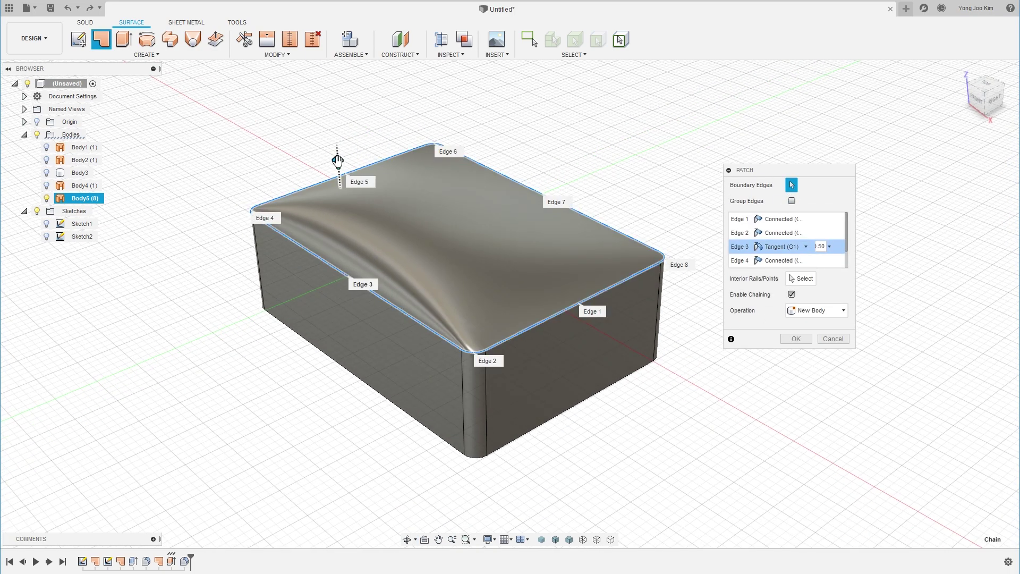
left_click_drag(336, 164, 335, 124)
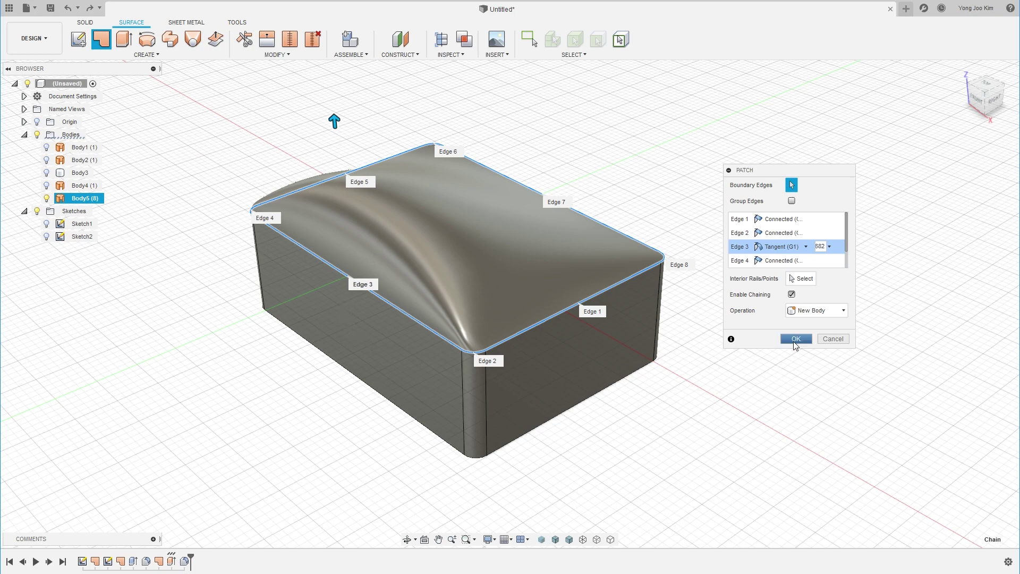
left_click(794, 341)
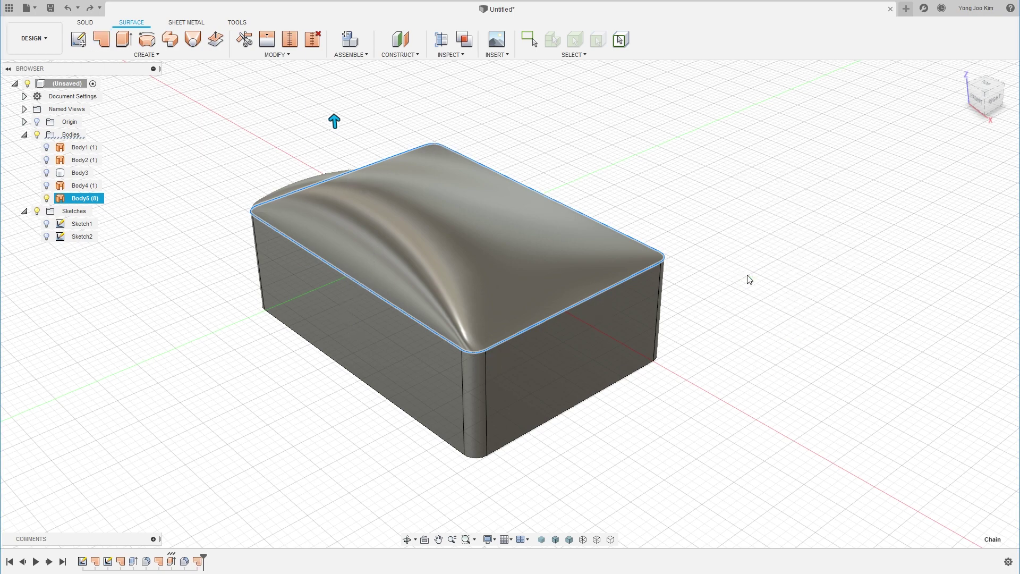
Inspect the surface flow between the patch and the walls without visible edges, using a Zebra Analysis of both bodies.
mouse_move(746, 277)
middle_mouse_down("shift")
mouse_move(740, 234)
mouse_move(737, 257)
mouse_move(672, 282)
mouse_move(601, 278)
mouse_move(614, 286)
mouse_move(746, 275)
middle_mouse_up("shift")
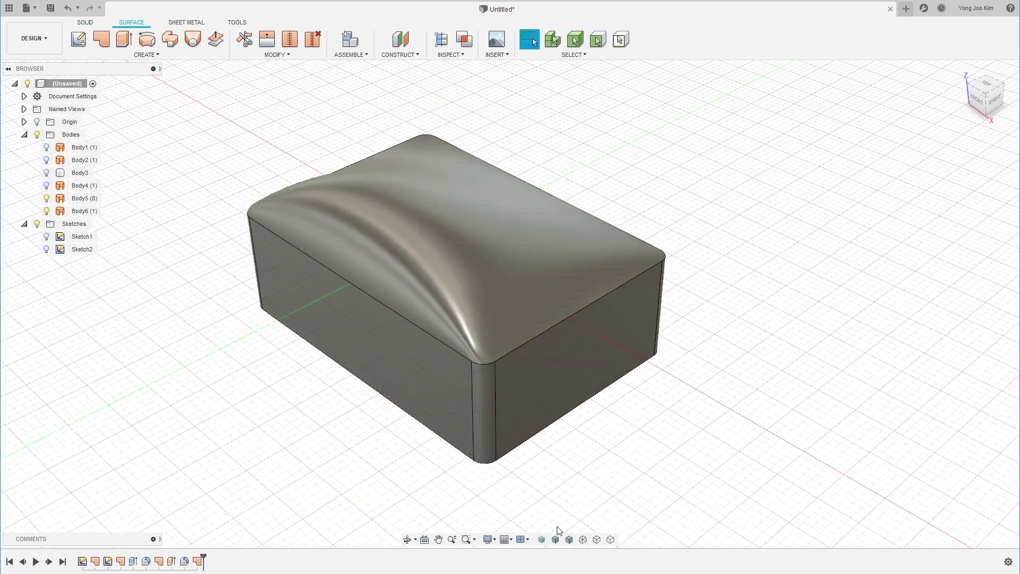
left_click(541, 540)
middle_click_drag(699, 383, 712, 343, "shift")
left_click(451, 56)
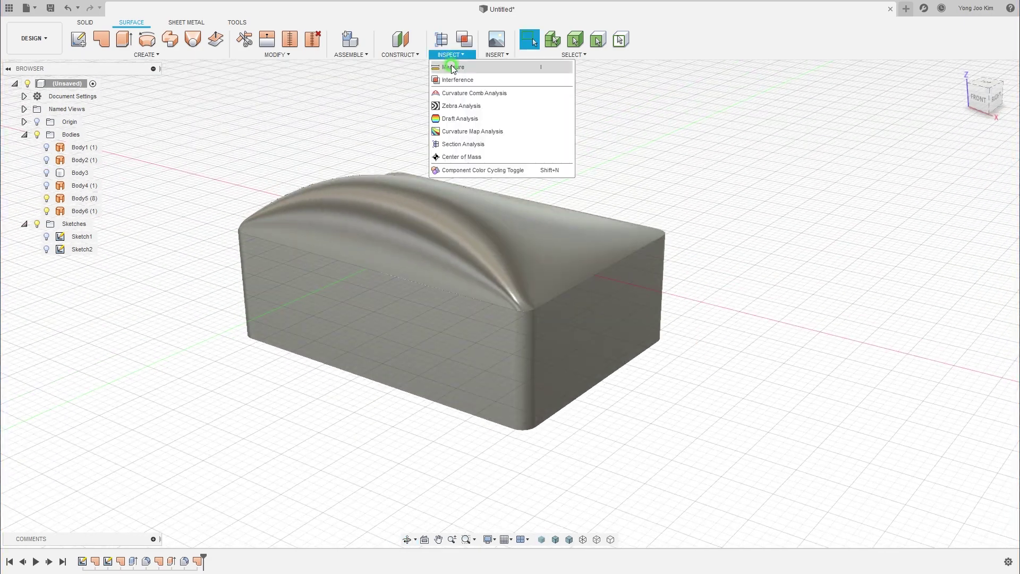
left_click(458, 105)
left_click(385, 253)
left_click(379, 294)
middle_click_drag(678, 411, 700, 397, "shift")
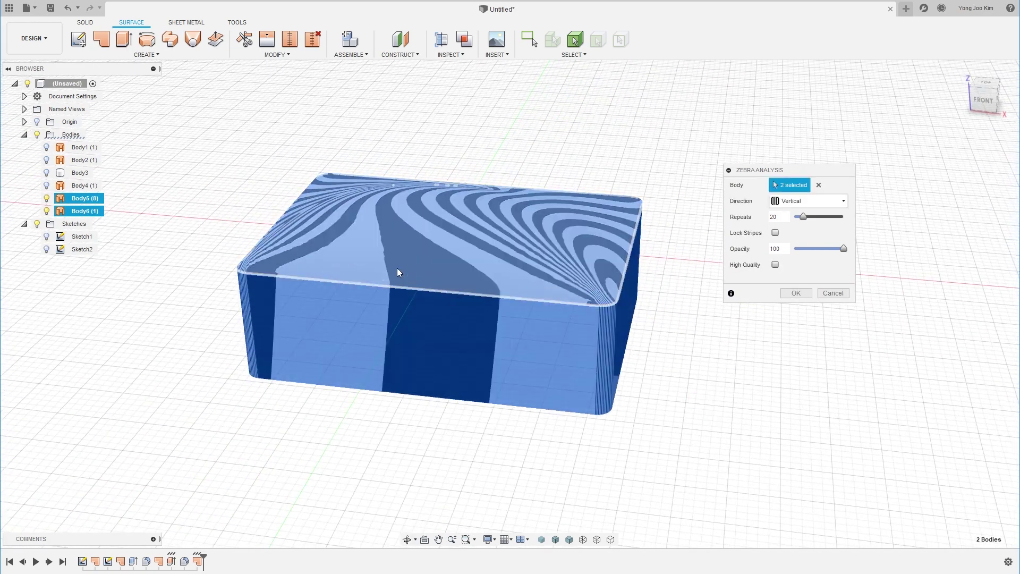
left_click(824, 294)
Hide the patch body Body6 so only the open box walls remain shown.
middle_click_drag(770, 314, 690, 345, "shift")
left_click(450, 423)
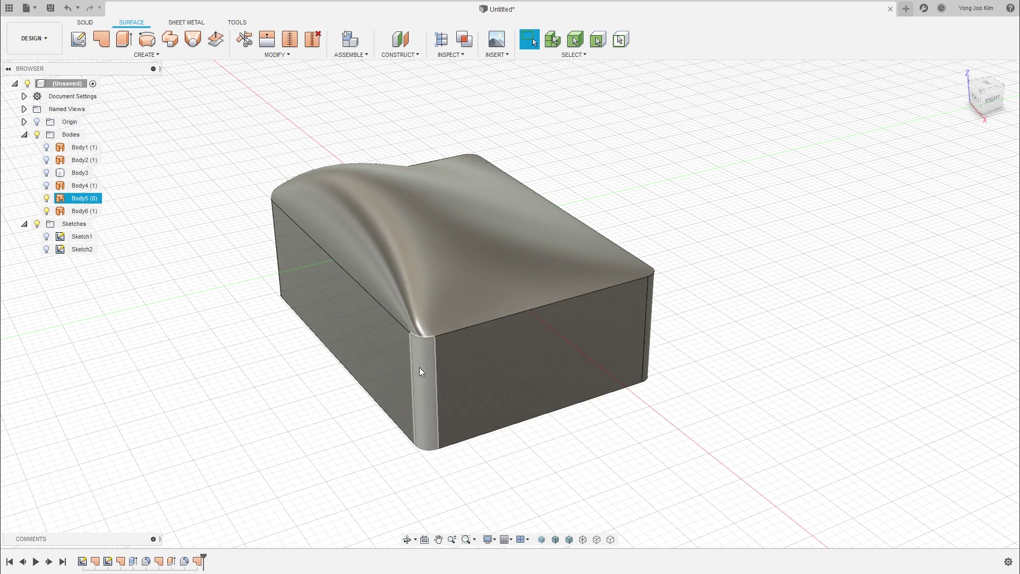
left_click(424, 339)
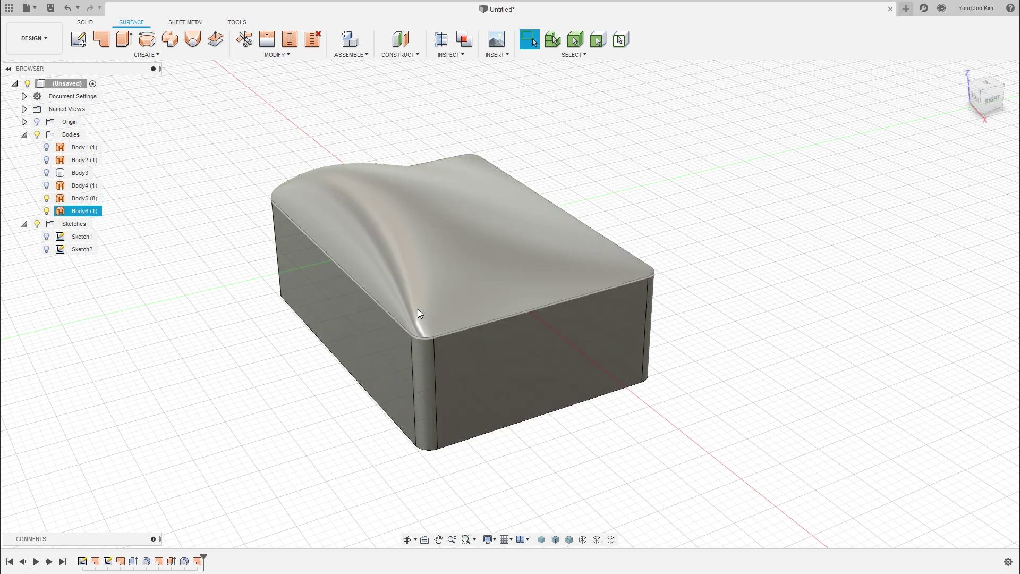
left_click(394, 413)
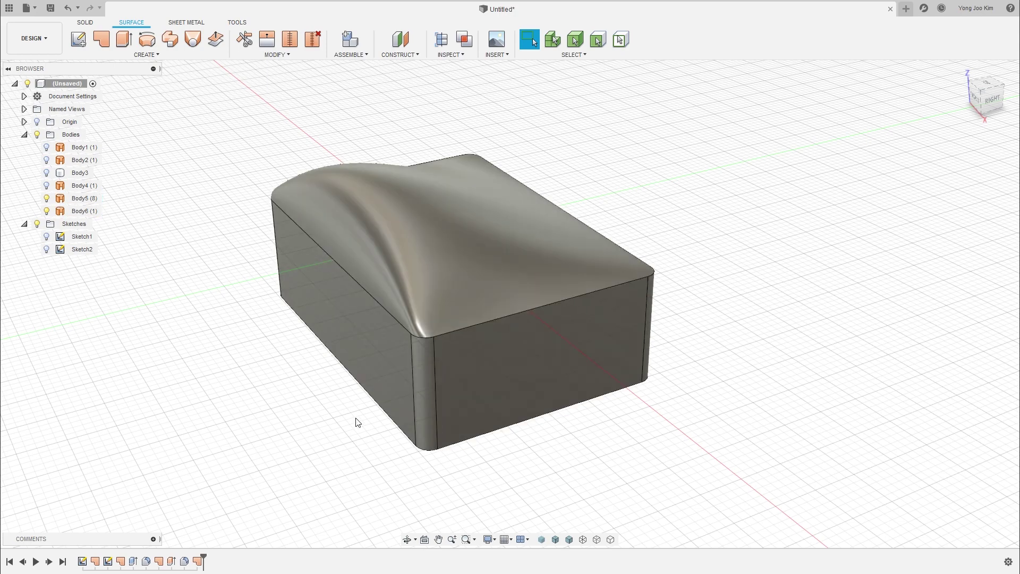
left_click(47, 211)
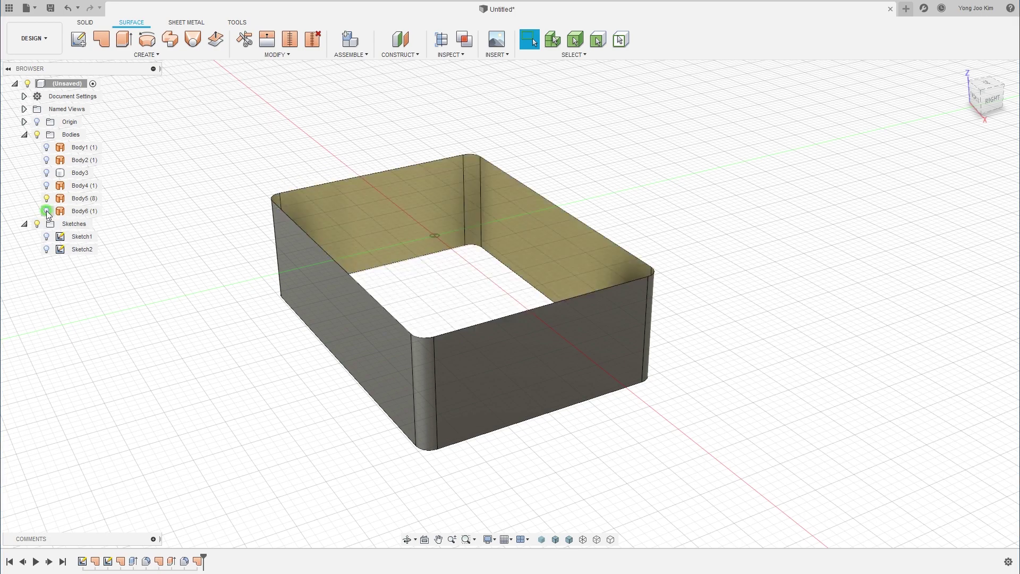
left_click(101, 40)
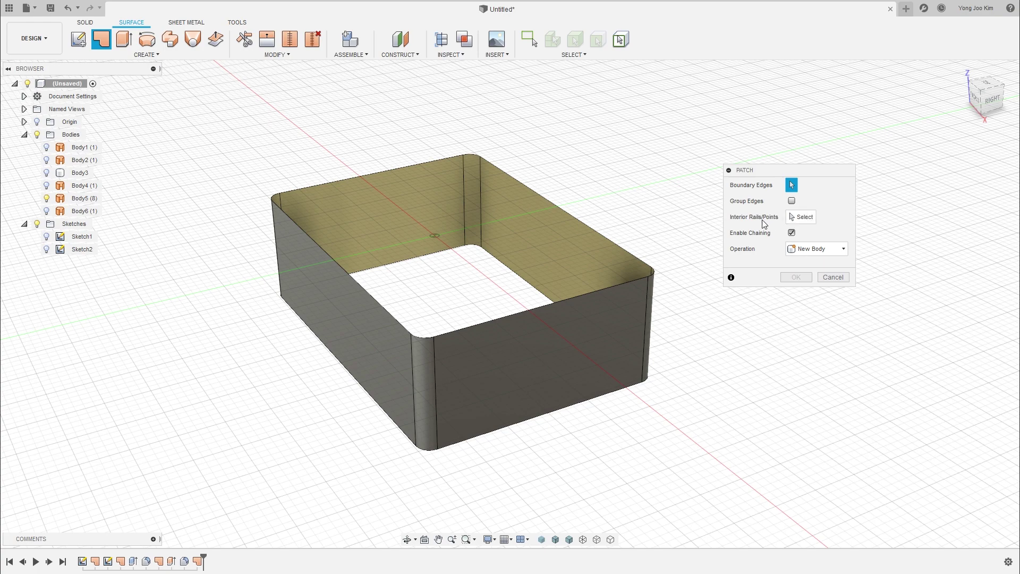
left_click(832, 277)
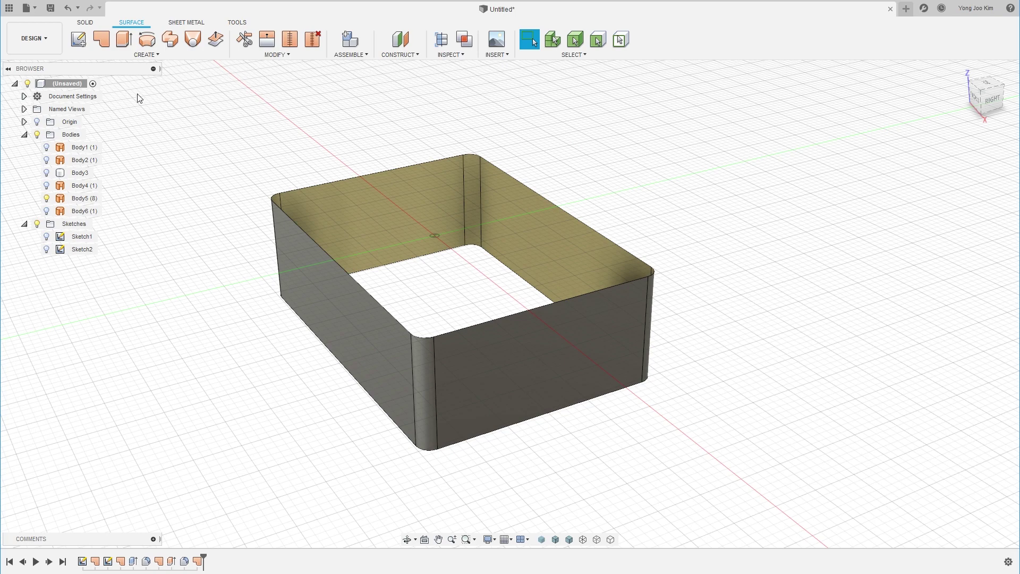
Start a sketch on the vertical origin plane crossing the box's width and project the two long upper edges into it.
left_click(474, 186)
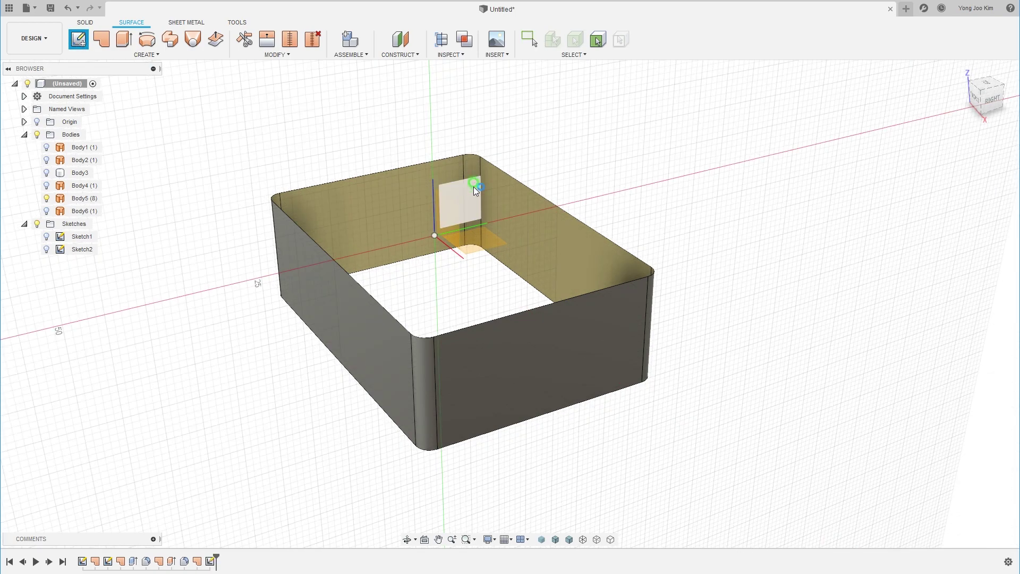
middle_click_drag(451, 234, 444, 234, "shift")
key("p")
left_click(350, 333)
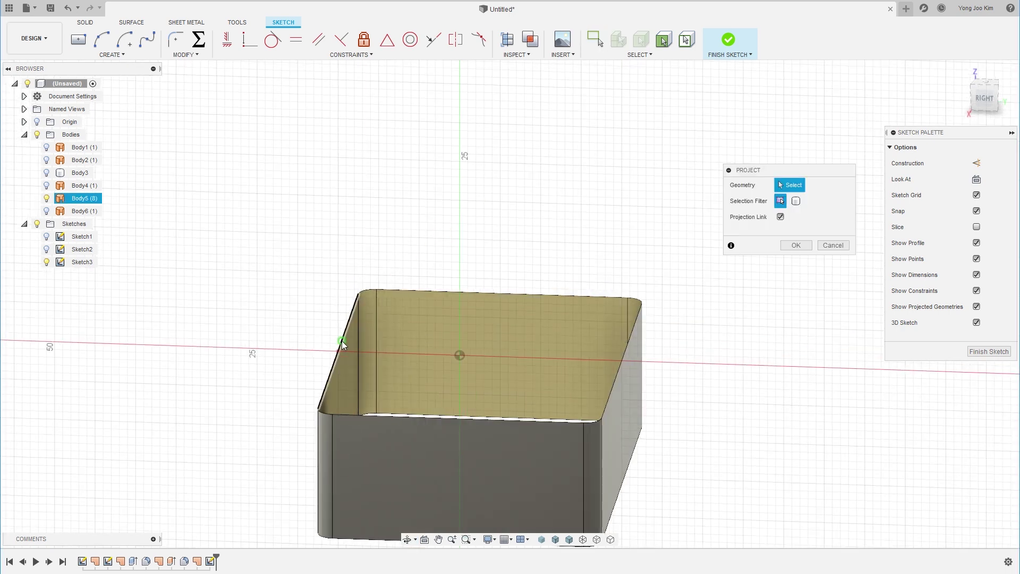
left_click(625, 353)
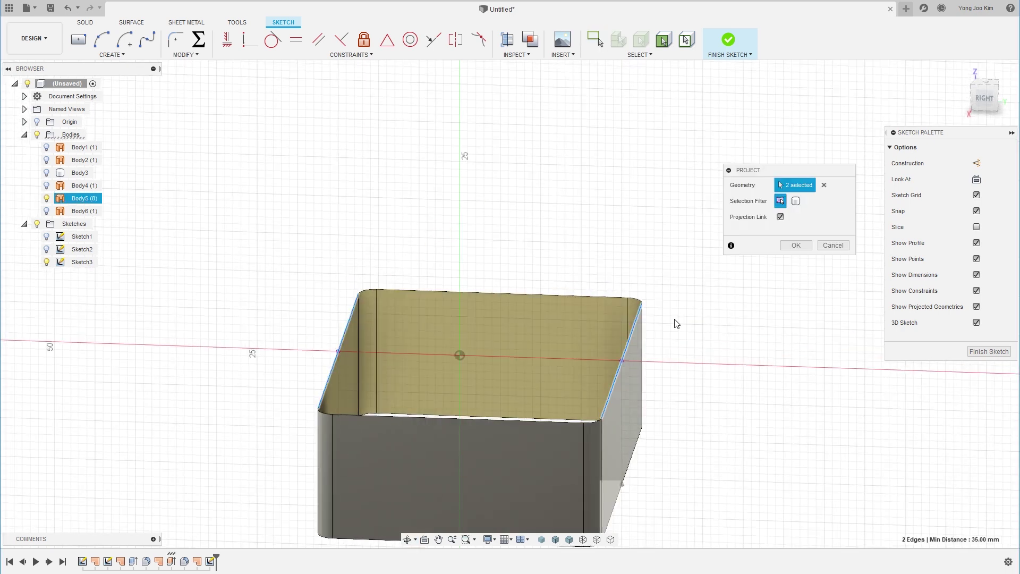
left_click(796, 245)
Draw a fit point spline from one projected point over a raised middle point to the other, and finish the sketch.
left_click(977, 179)
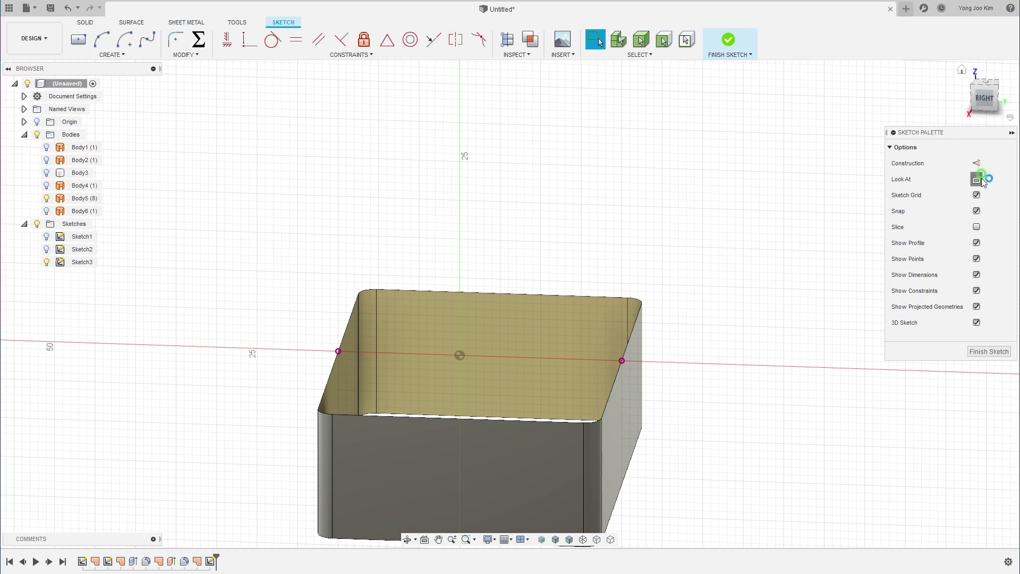
scroll(627, 267, "up", 2)
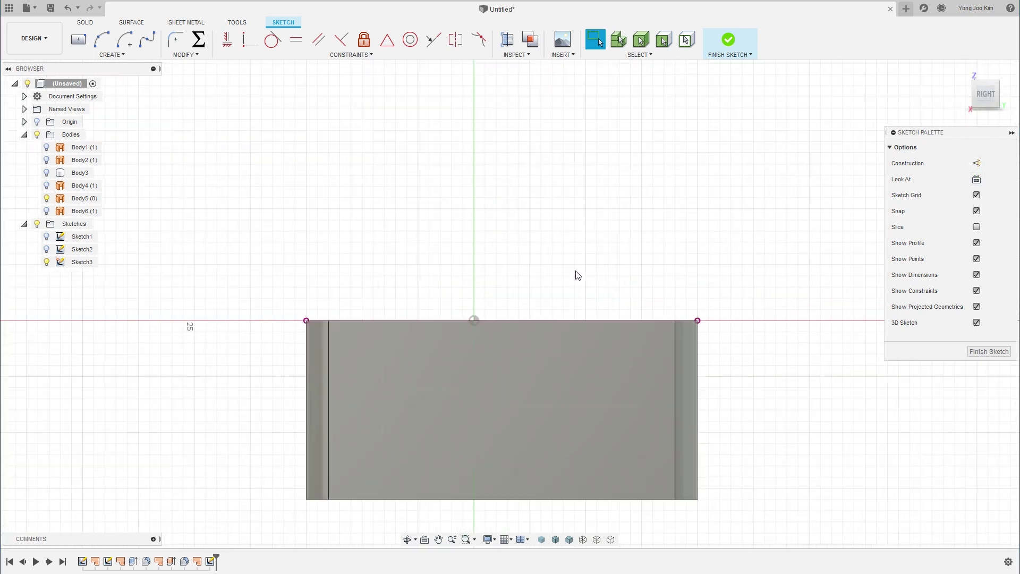
middle_click_drag(571, 272, 524, 223)
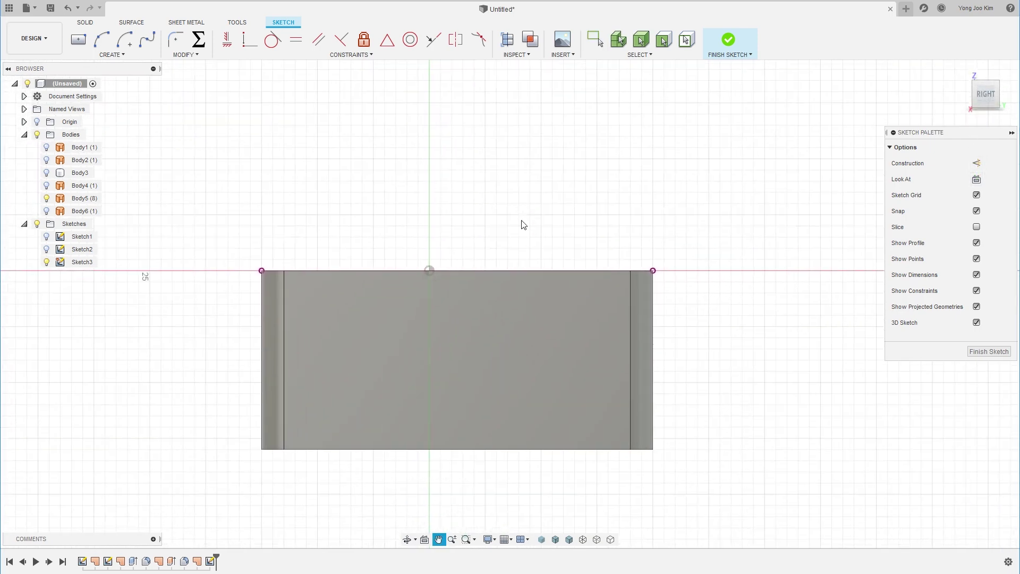
left_click(147, 39)
left_click(261, 271)
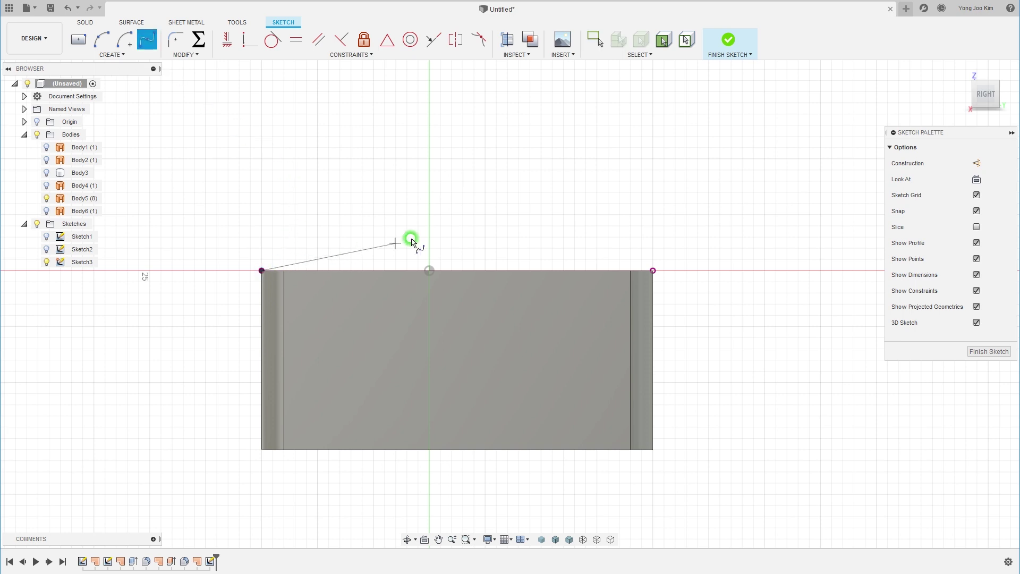
left_click(451, 192)
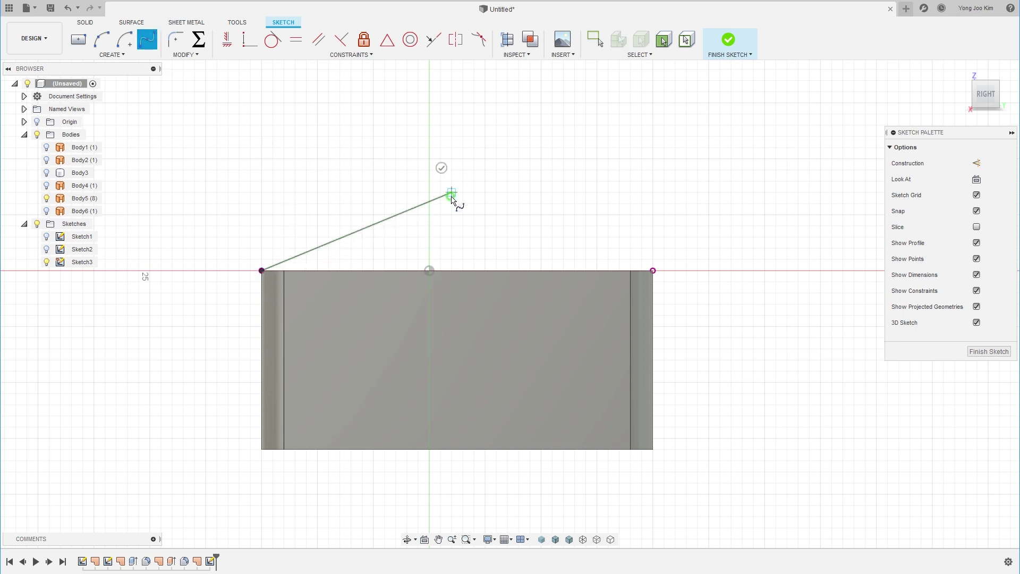
left_click(653, 270)
key("Escape")
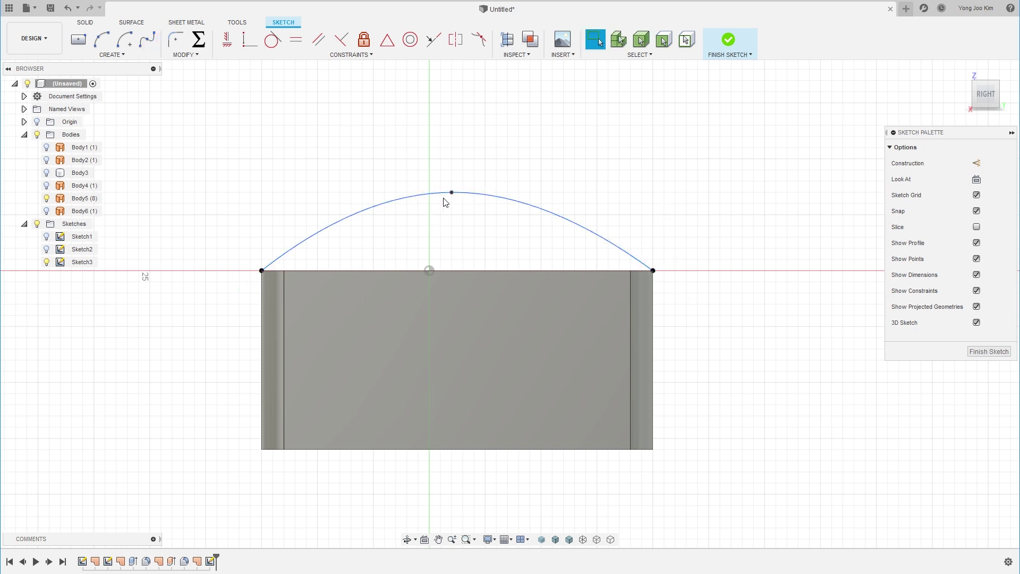
left_click(450, 193)
left_click(581, 178)
left_click(733, 51)
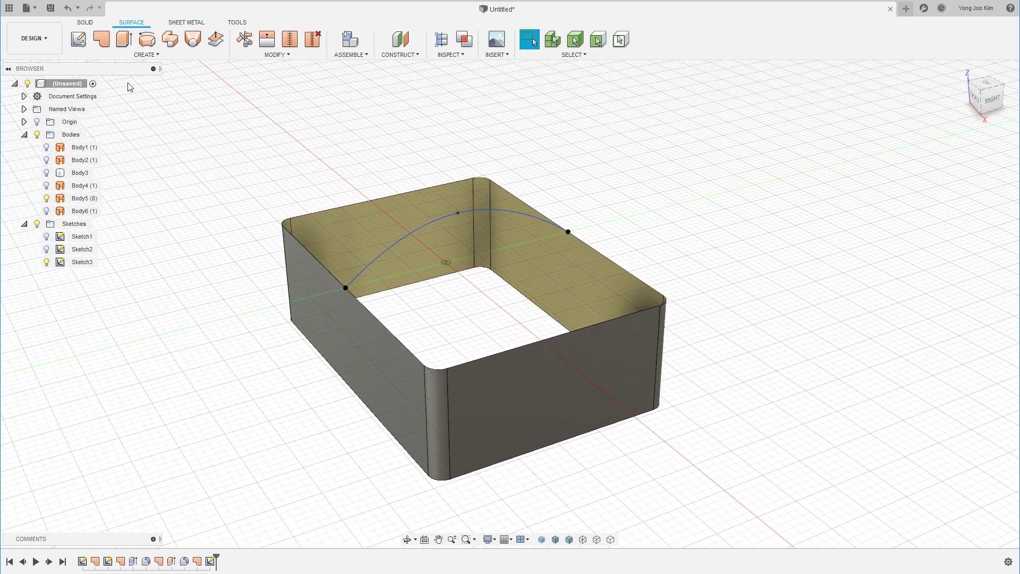
Patch the upper edge loop as a new body with Group Edges on, using the spline's middle point as interior point.
left_click(101, 39)
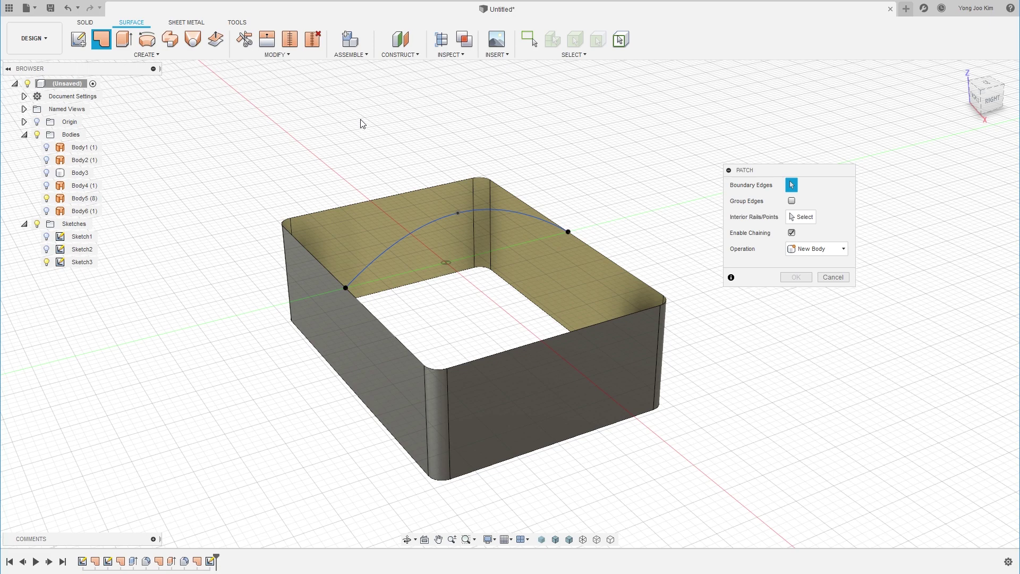
left_click(792, 202)
left_click(431, 185)
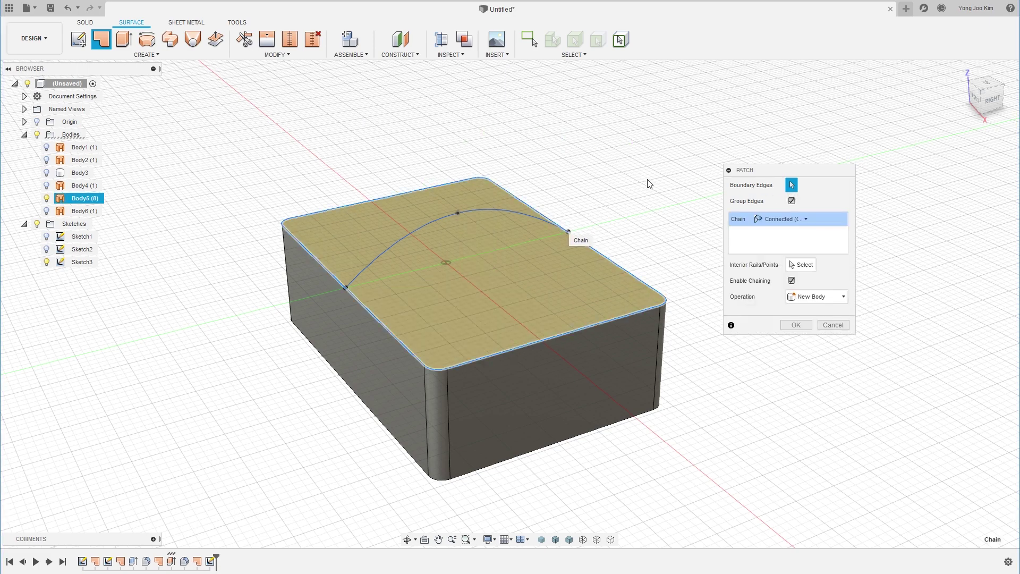
left_click(796, 265)
middle_click_drag(579, 166, 490, 180, "shift")
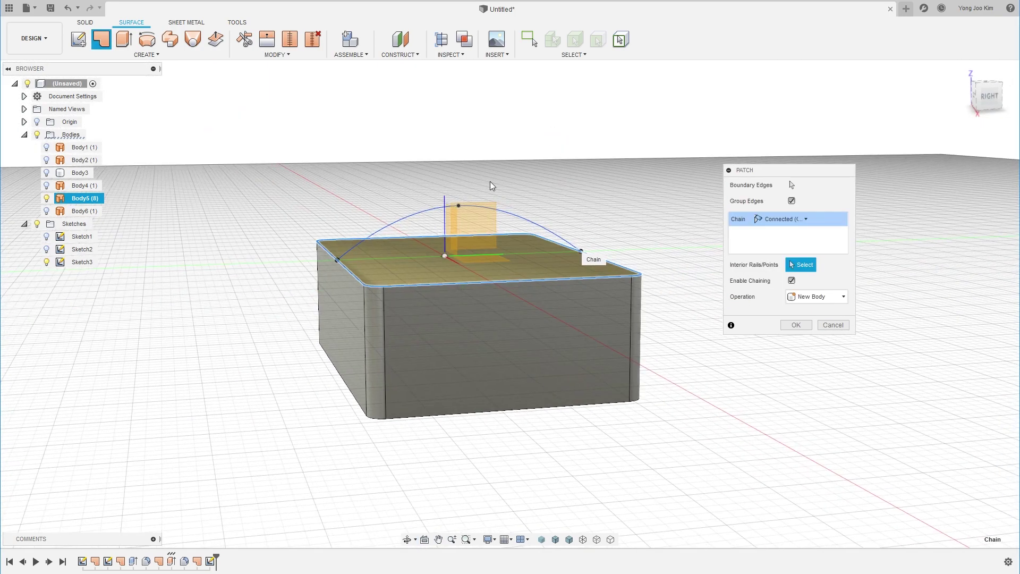
left_click(459, 208)
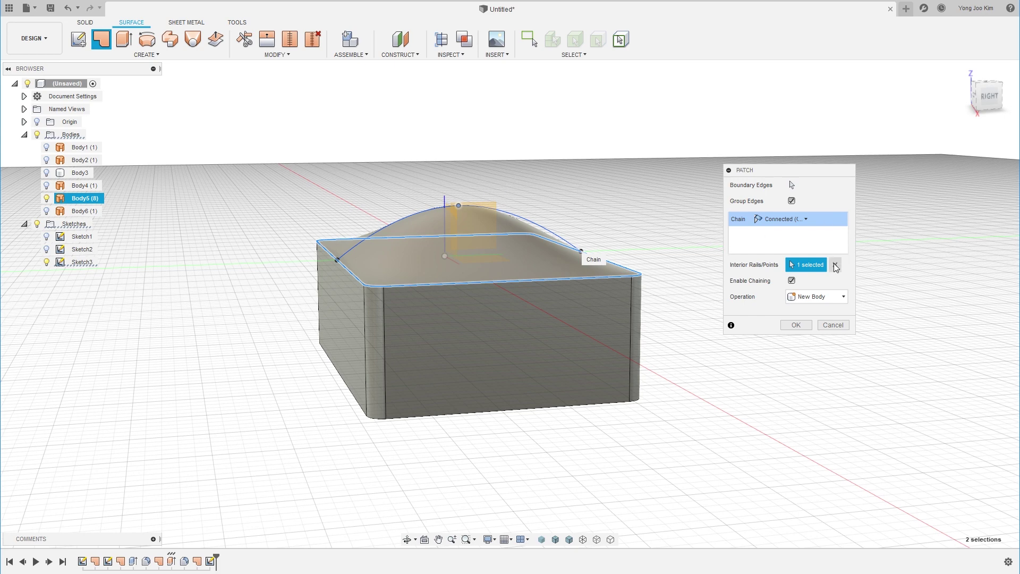
left_click(795, 324)
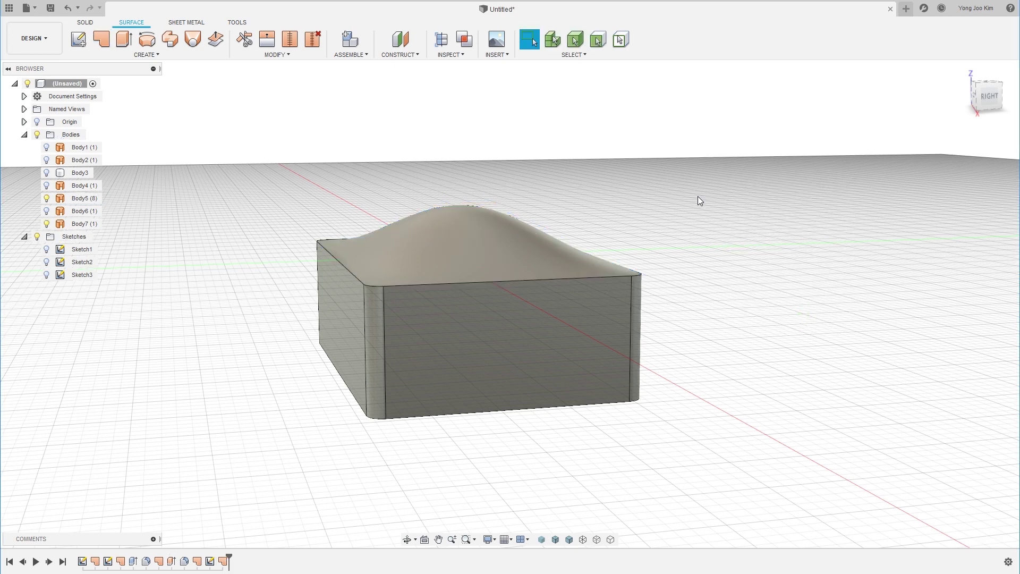
Show Sketch3 and compare its spline with the patch profile from the right side.
left_click(47, 275)
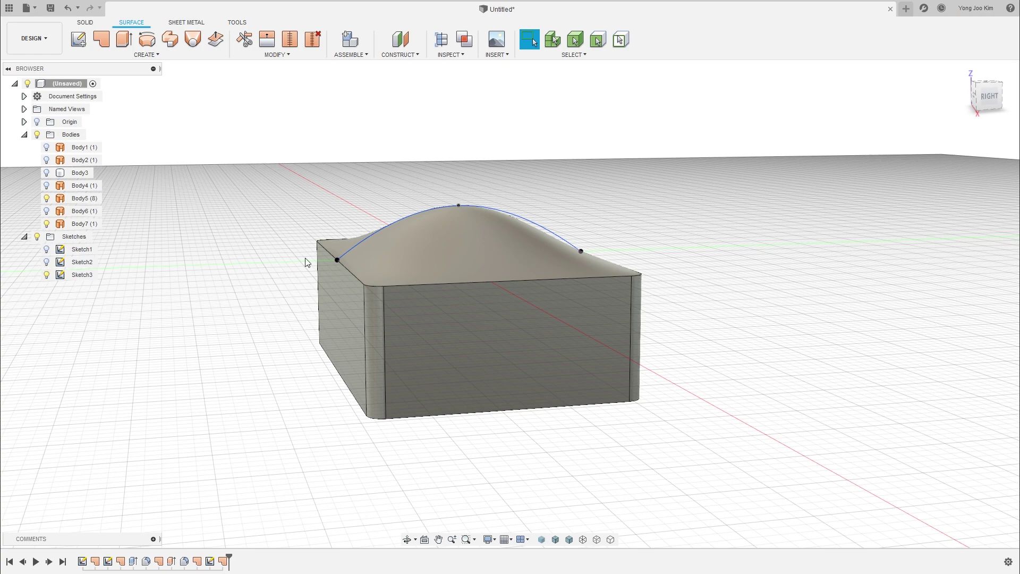
left_click(988, 96)
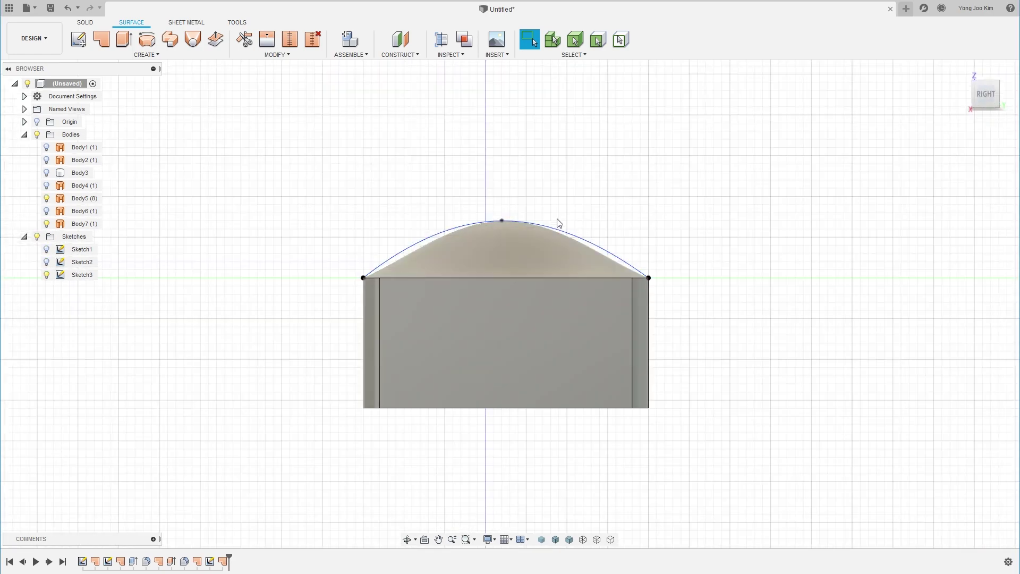
scroll(528, 217, "up", 1)
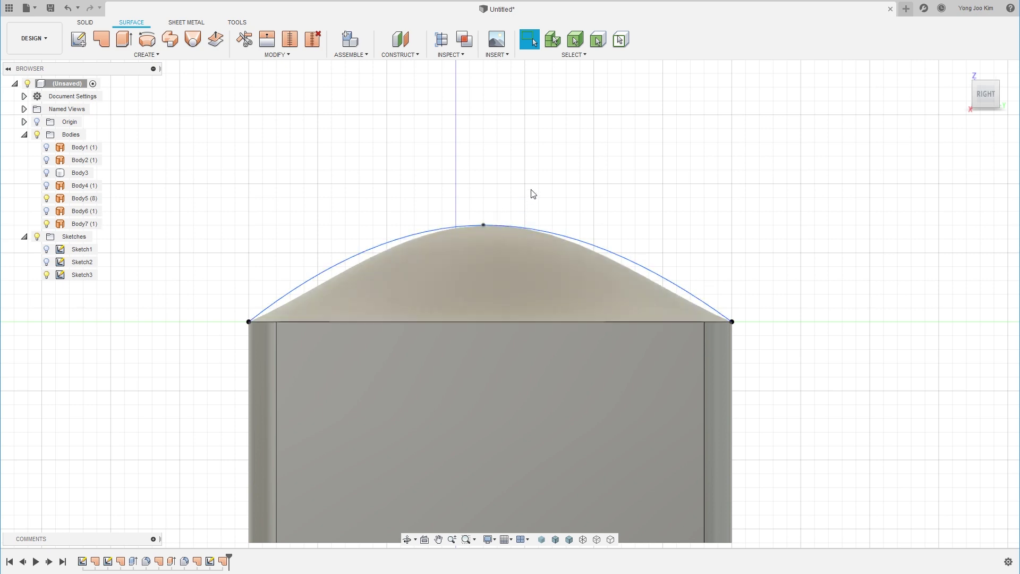
Reshape the patch by moving the spline's middle point outward and up to Y 21.00, Z 13.00 mm.
mouse_move(483, 226)
left_mouse_down()
mouse_move(530, 208)
mouse_move(656, 204)
left_mouse_up()
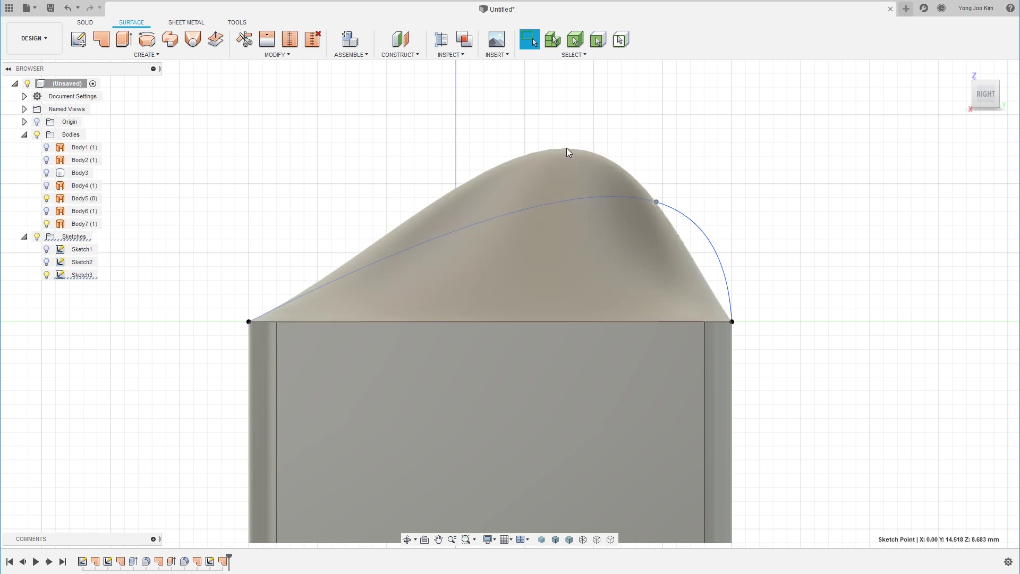
left_click(558, 227)
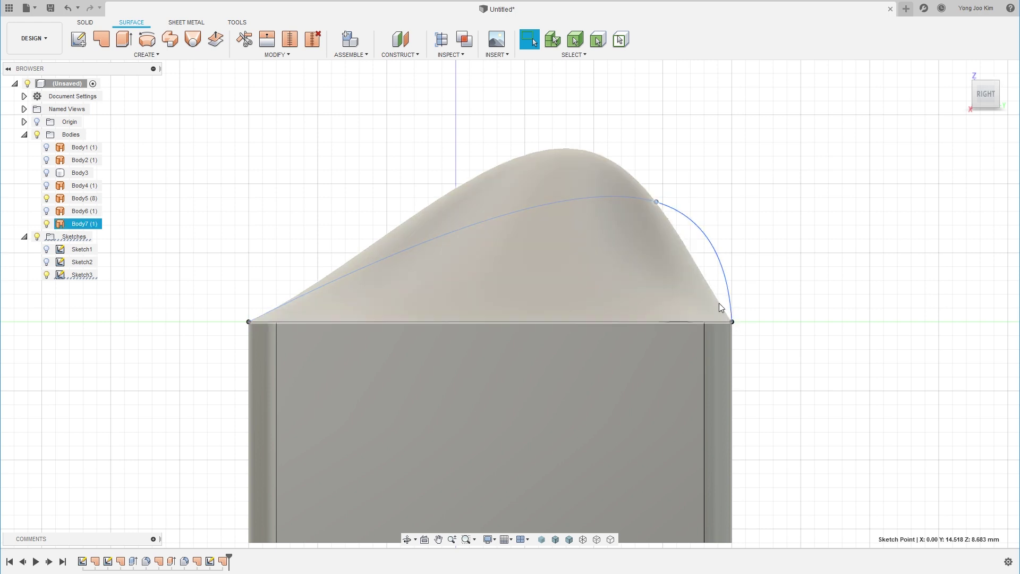
left_click(327, 262)
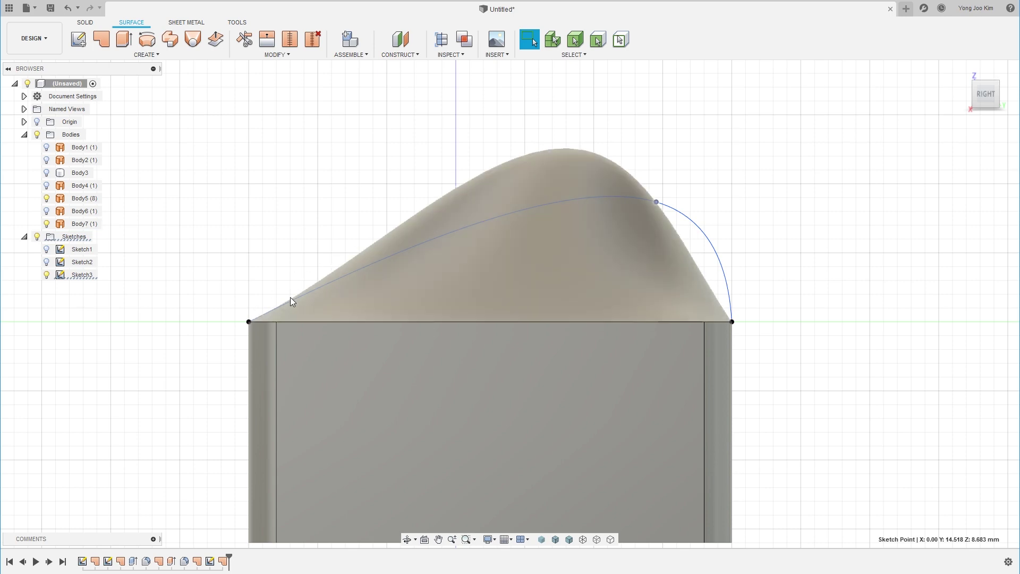
left_click_drag(657, 202, 694, 171)
scroll(732, 166, "down", 3)
middle_click_drag(731, 167, 636, 221)
left_click_drag(619, 227, 652, 206)
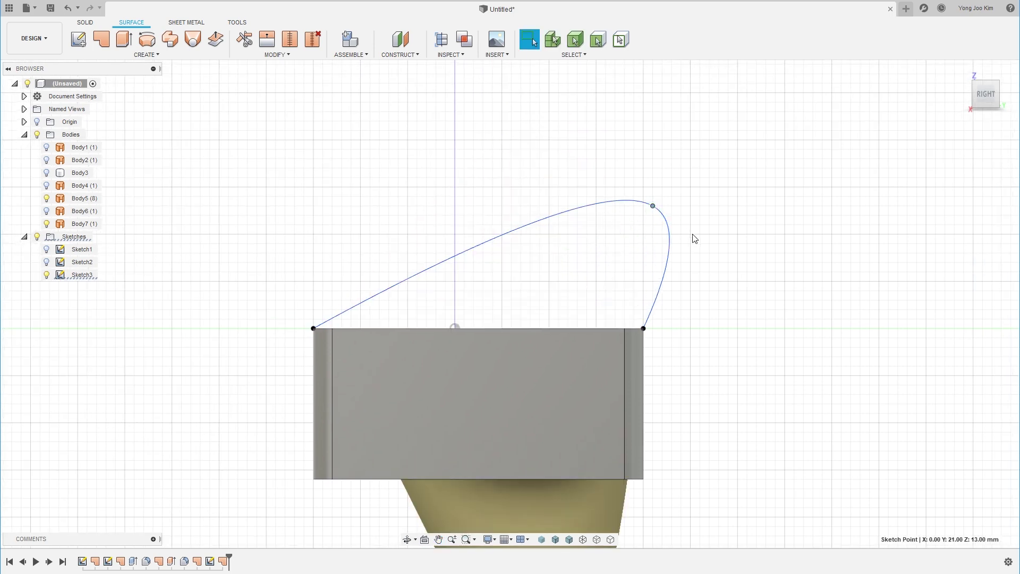
Move the spline's middle point inward and down to Y 9.00, Z 11.00 mm.
scroll(694, 239, "down", 2)
left_click_drag(662, 214, 567, 225)
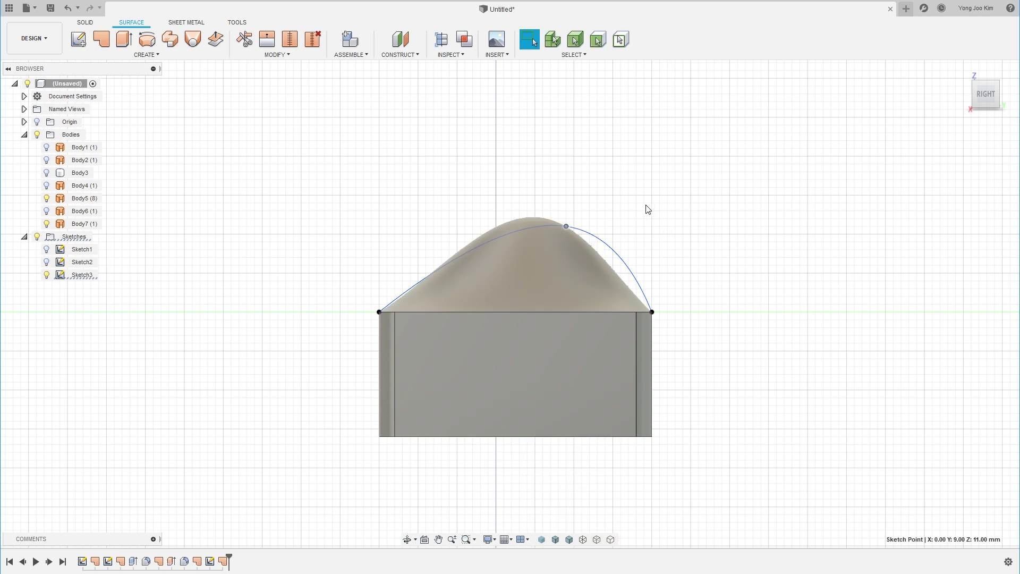
key("F6")
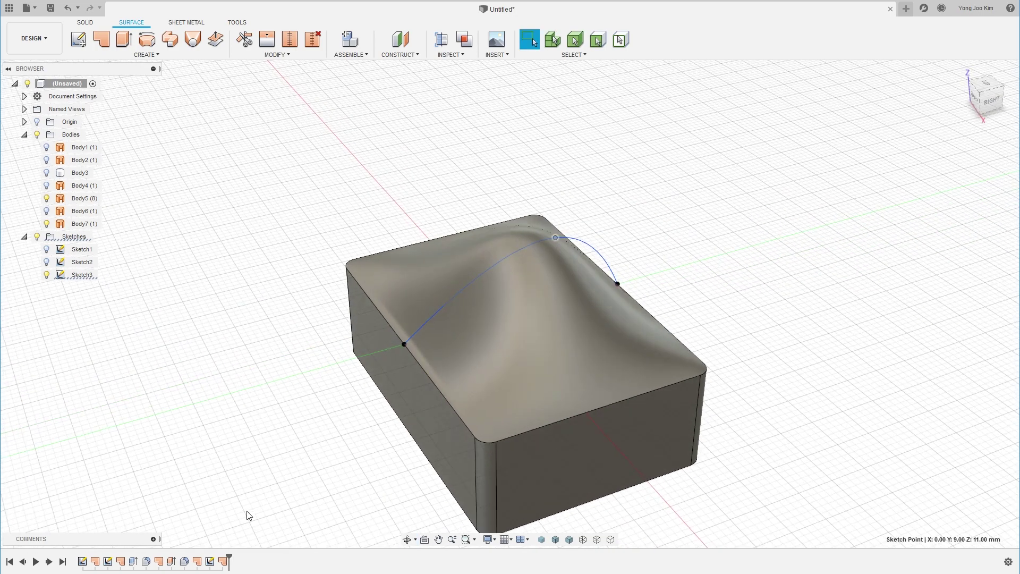
Edit the latest patch feature so the whole spline replaces the single point as its interior rail.
right_click(226, 562)
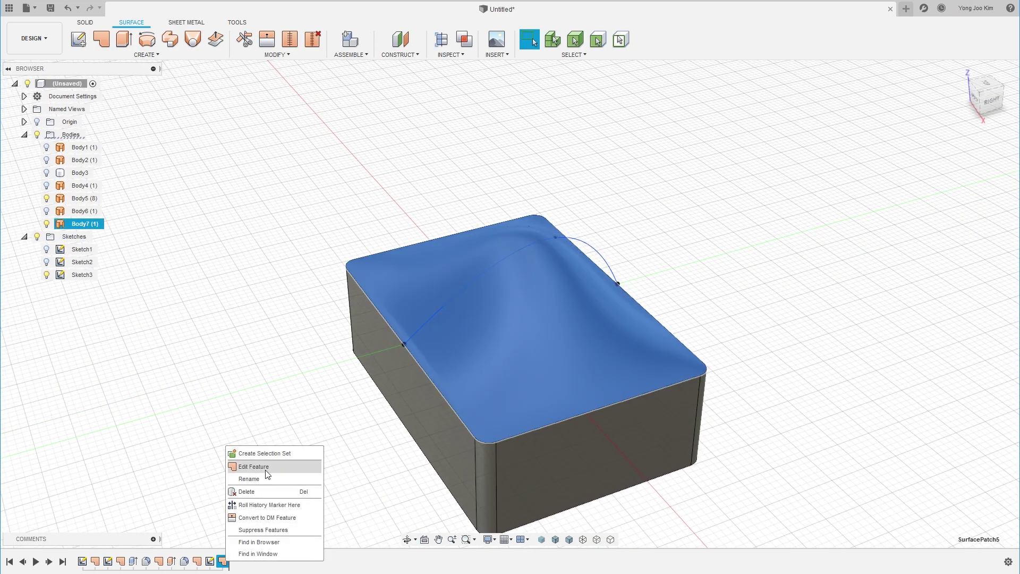
left_click(265, 466)
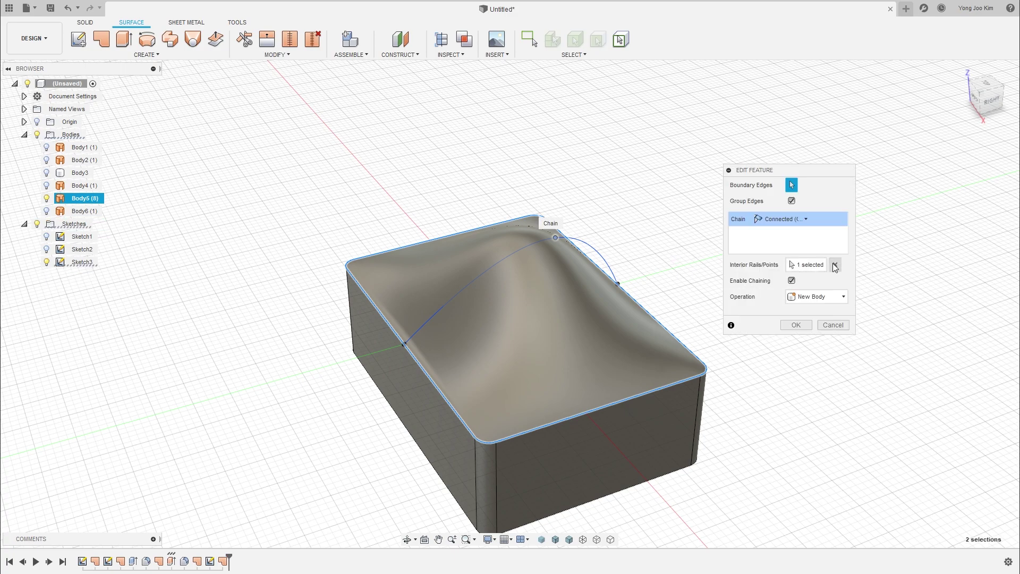
left_click(835, 264)
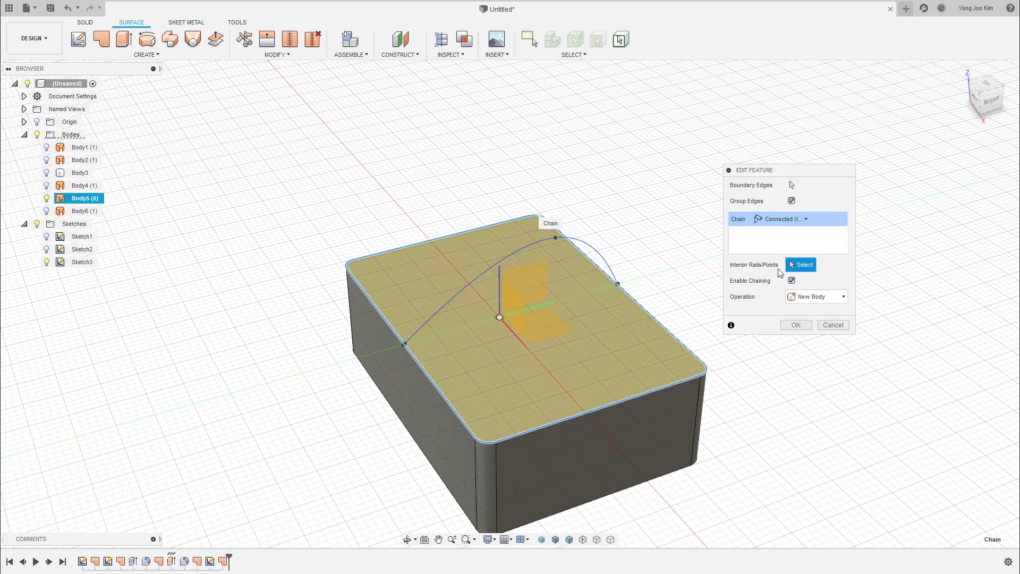
left_click(586, 245)
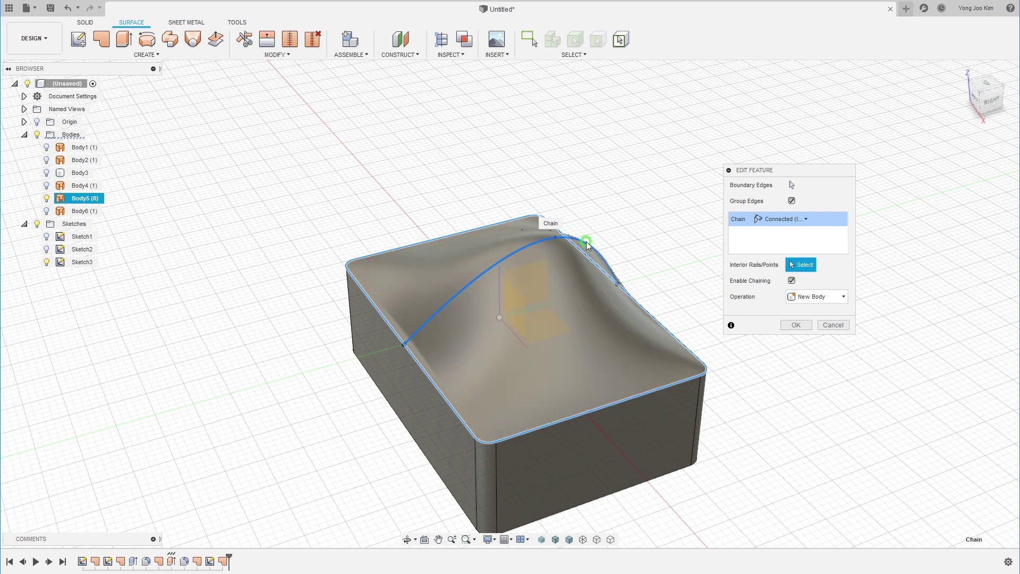
left_click(790, 325)
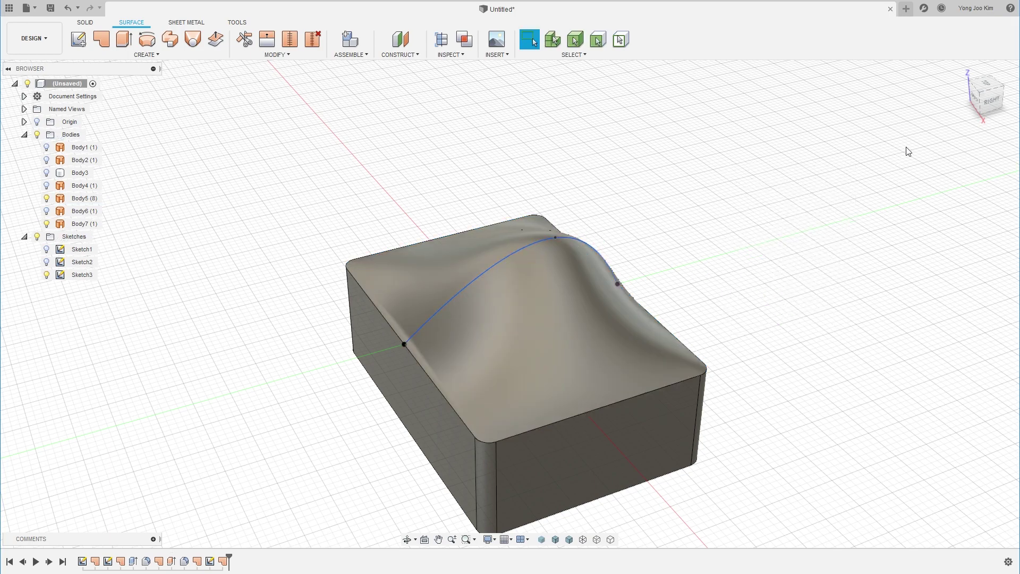
Test the rail-driven patch from the right side by moving the spline's middle point across, ending at Y -7.00, Z 14.00 mm.
left_click(991, 106)
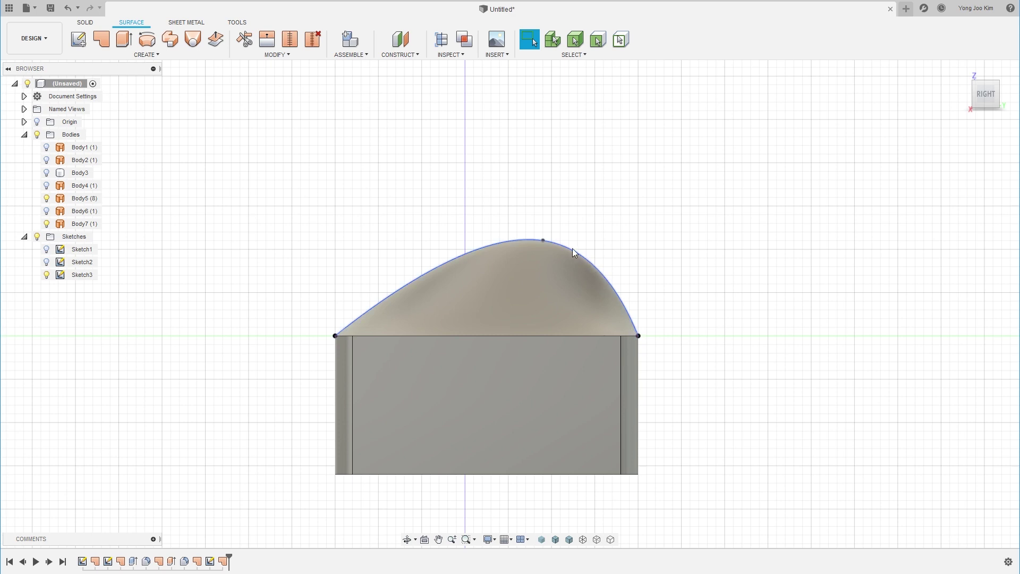
left_click(632, 333)
left_click_drag(542, 240, 413, 241)
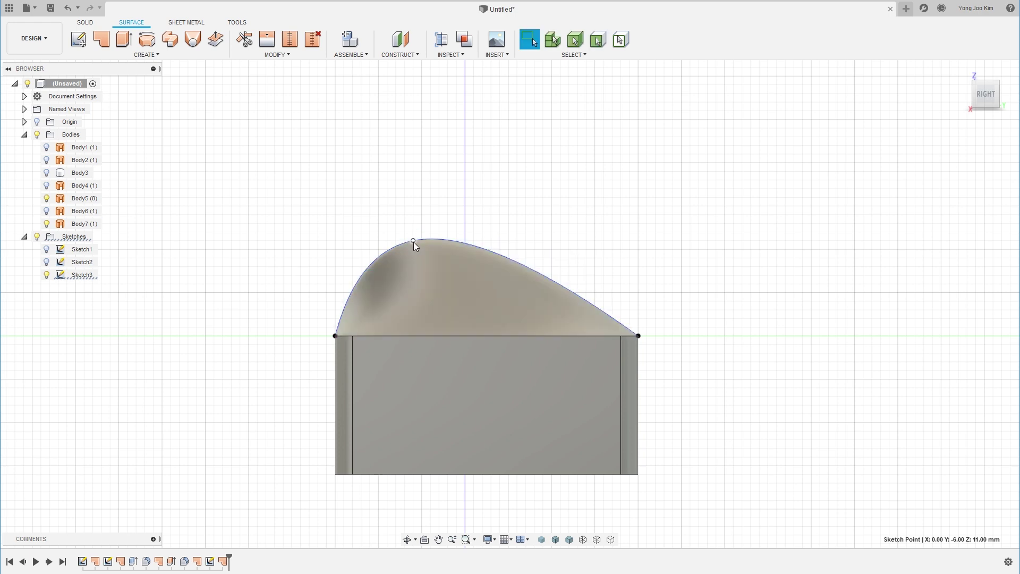
mouse_move(413, 240)
left_mouse_down()
mouse_move(292, 214)
mouse_move(231, 223)
left_mouse_up()
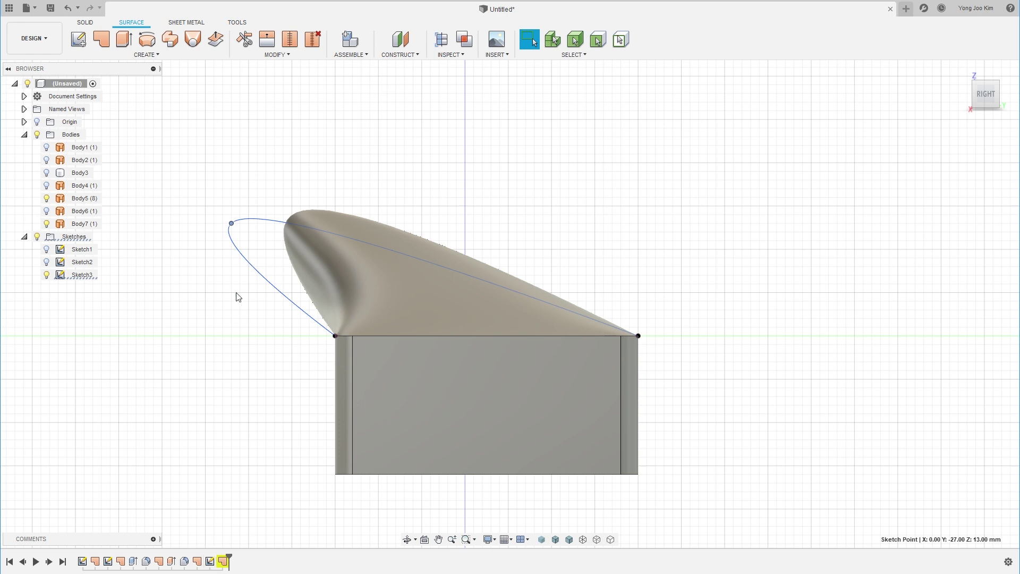
mouse_move(233, 225)
left_mouse_down()
mouse_move(289, 200)
mouse_move(400, 186)
mouse_move(407, 220)
left_mouse_up()
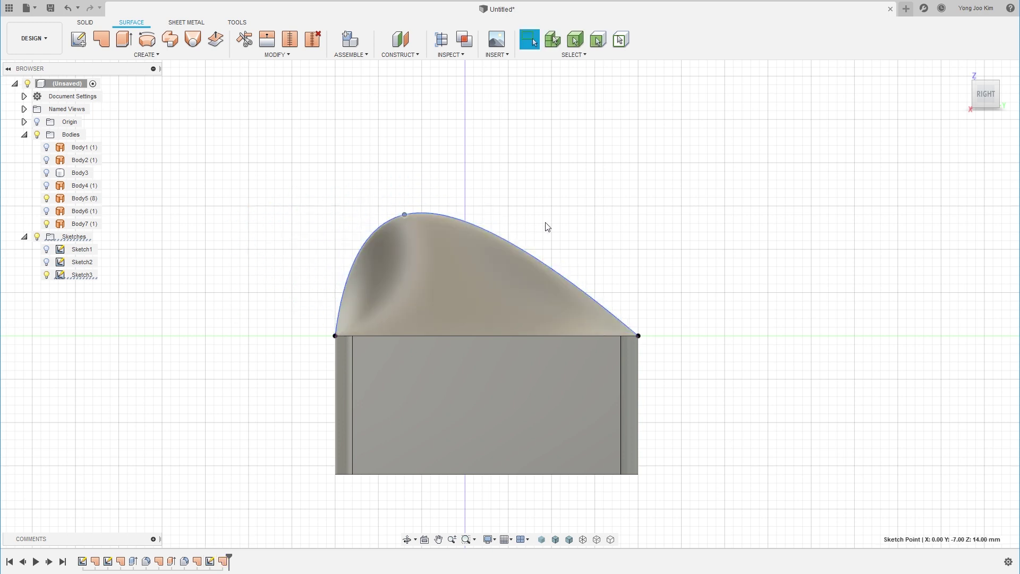
Sink the patch into a hollow by moving the spline's middle point down to Y 7.00, Z -16.00 mm.
middle_click_drag(572, 227, 431, 198, "shift")
left_click_drag(430, 198, 508, 334)
mouse_move(653, 296)
middle_mouse_down("shift")
mouse_move(684, 269)
mouse_move(656, 223)
mouse_move(655, 192)
mouse_move(693, 281)
mouse_move(673, 260)
middle_mouse_up("shift")
left_click(498, 343)
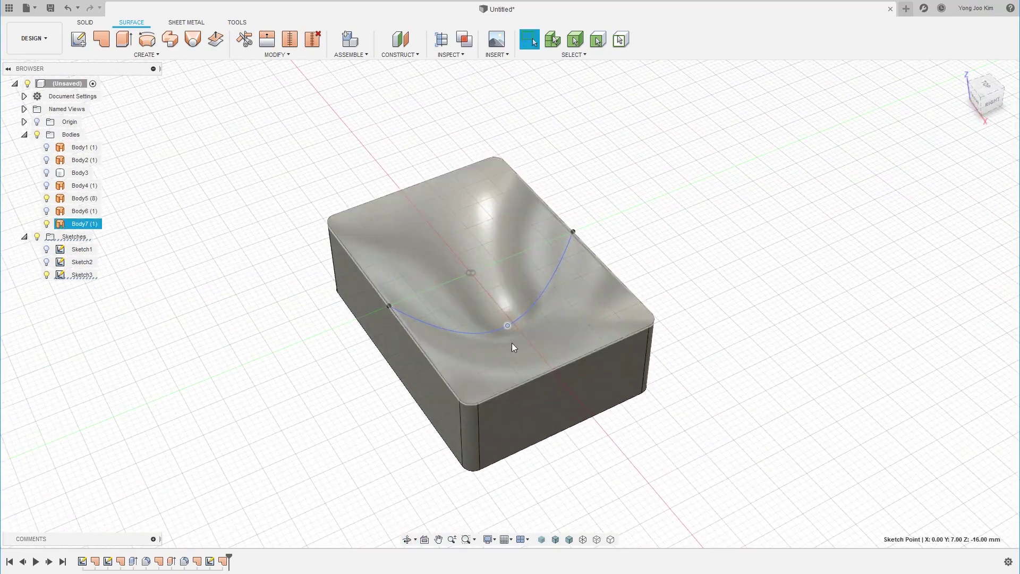
left_click(649, 289)
scroll(648, 289, "up", 2)
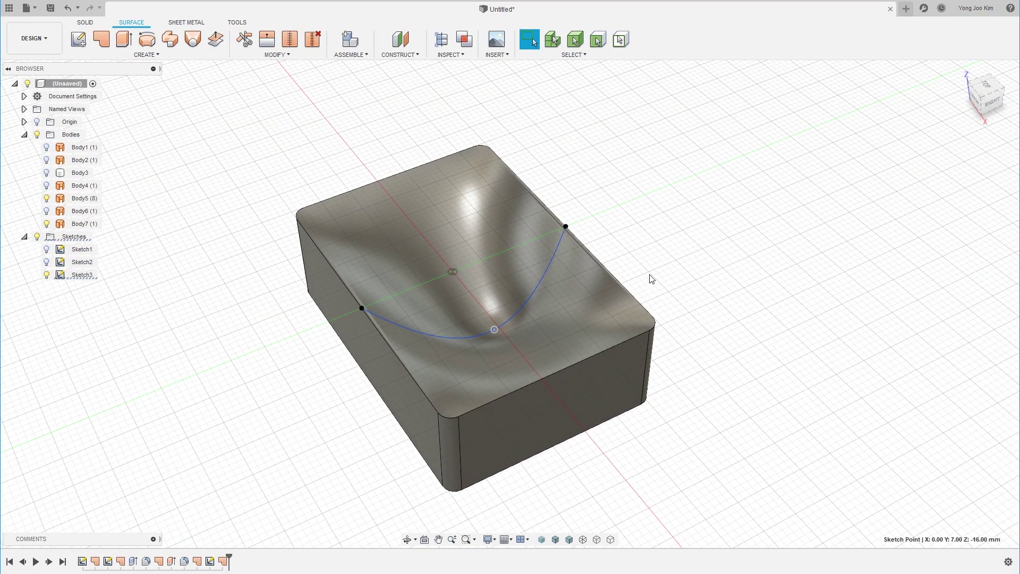
left_click(461, 310)
left_click(647, 278)
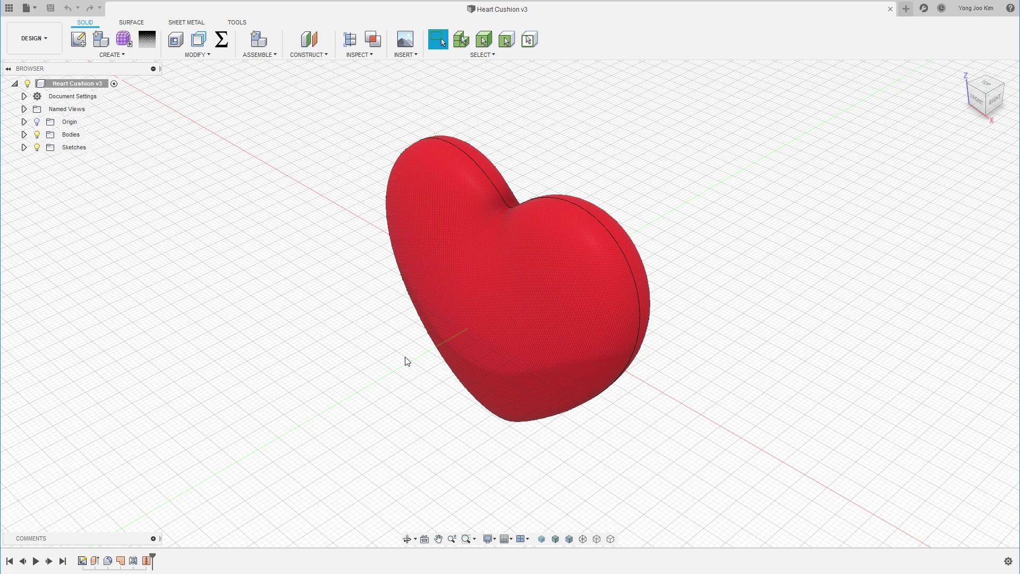
mouse_move(675, 303)
middle_mouse_down("shift")
mouse_move(595, 310)
mouse_move(689, 282)
mouse_move(701, 299)
mouse_move(668, 333)
mouse_move(691, 348)
middle_mouse_up("shift")
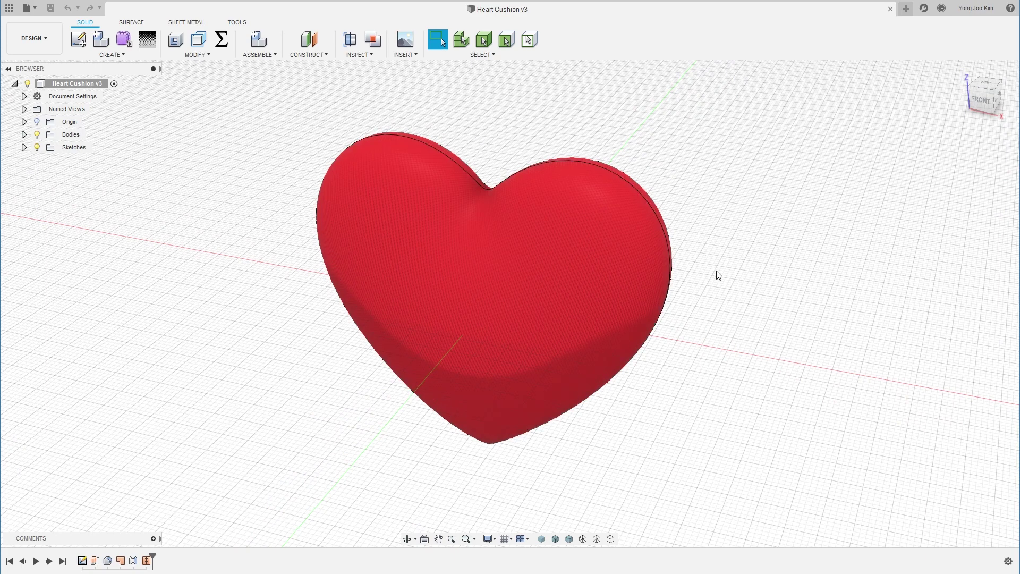
mouse_move(718, 275)
middle_mouse_down("shift")
mouse_move(710, 263)
mouse_move(682, 265)
mouse_move(685, 279)
mouse_move(712, 282)
middle_mouse_up("shift")
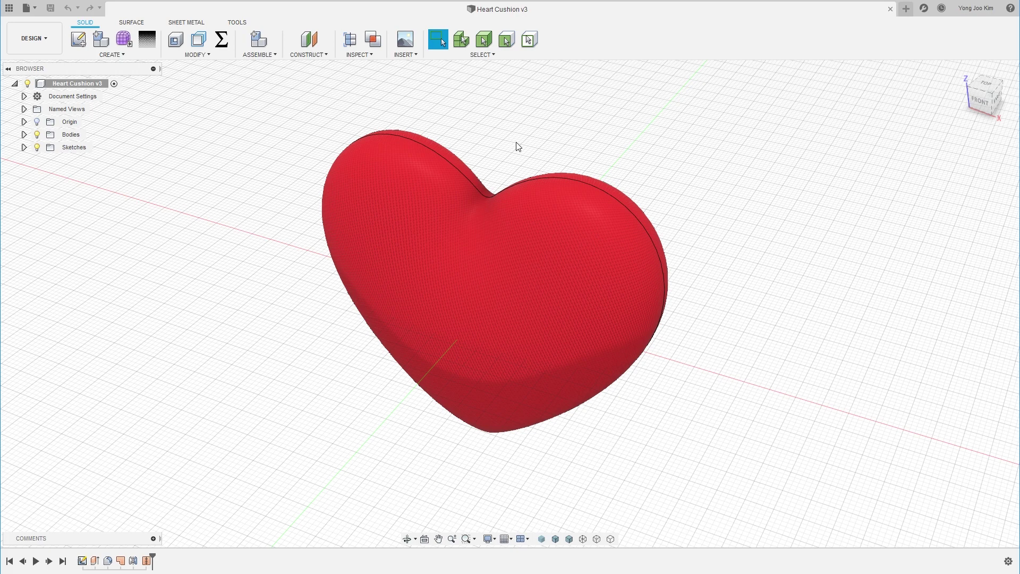
middle_click_drag(497, 144, 500, 142)
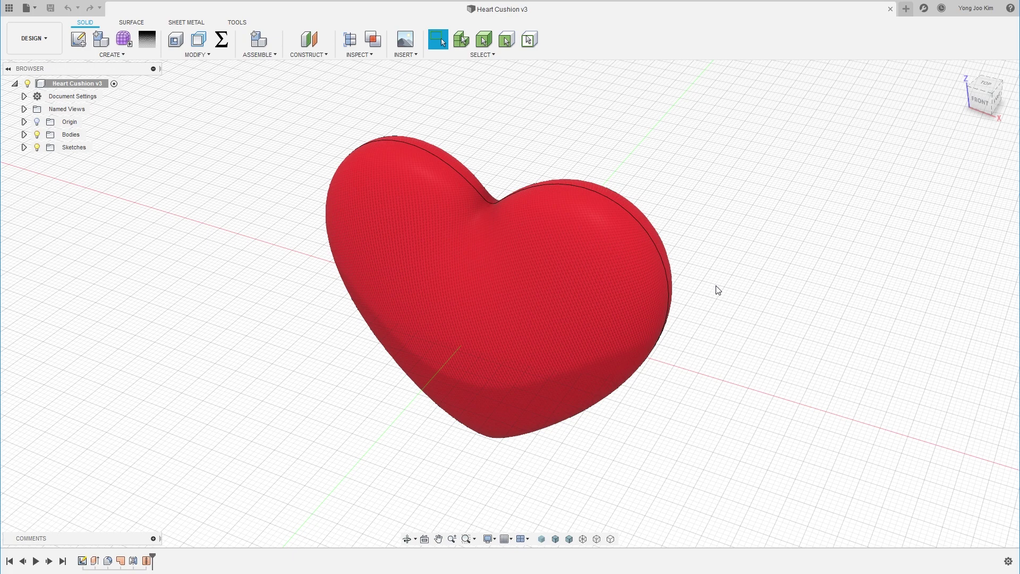
In a new design, sketch a four-point half-heart spline on the front plane, from 25 mm above the origin to 50 mm below it.
left_click(906, 8)
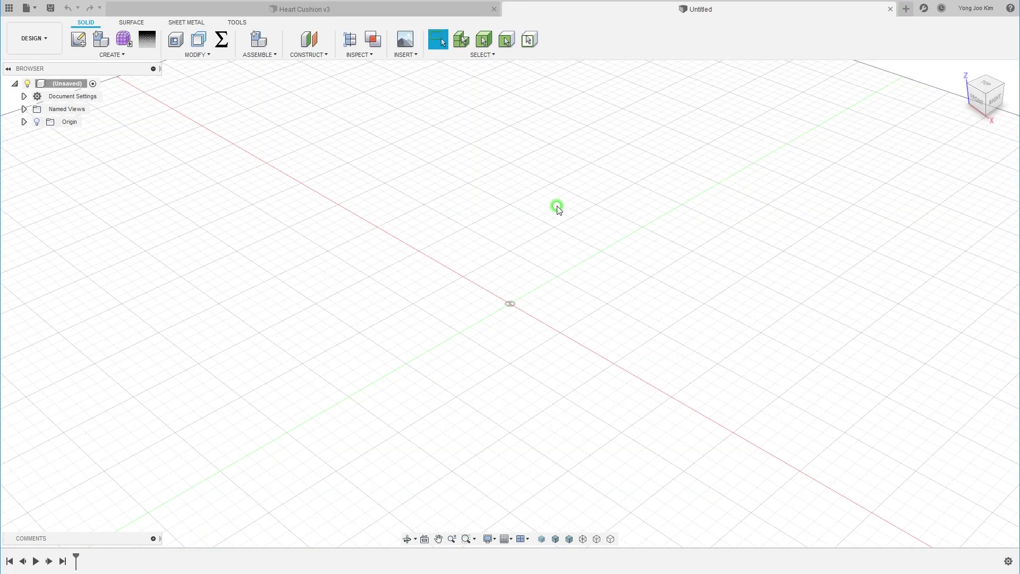
left_click(78, 39)
left_click(530, 297)
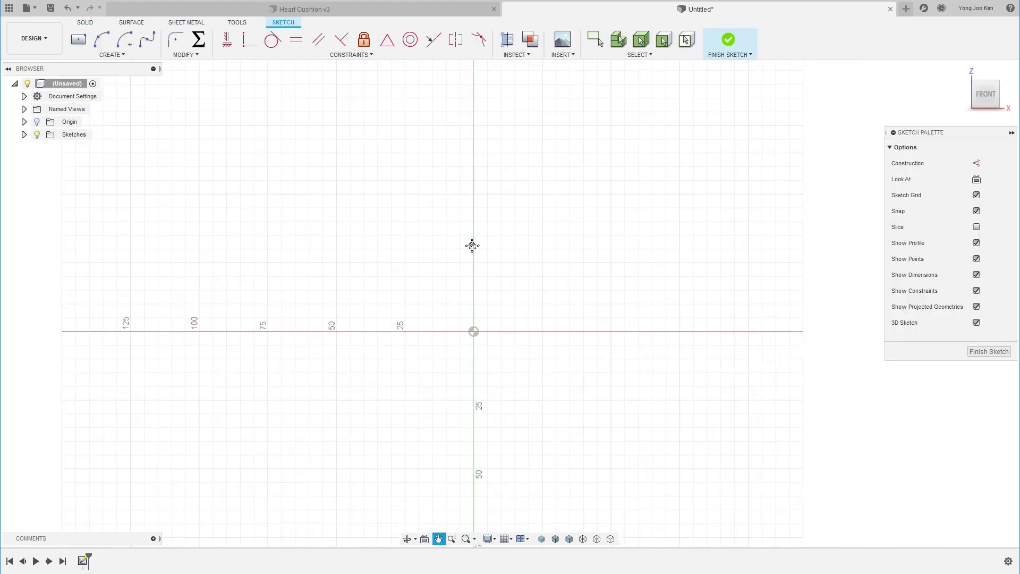
left_click(147, 39)
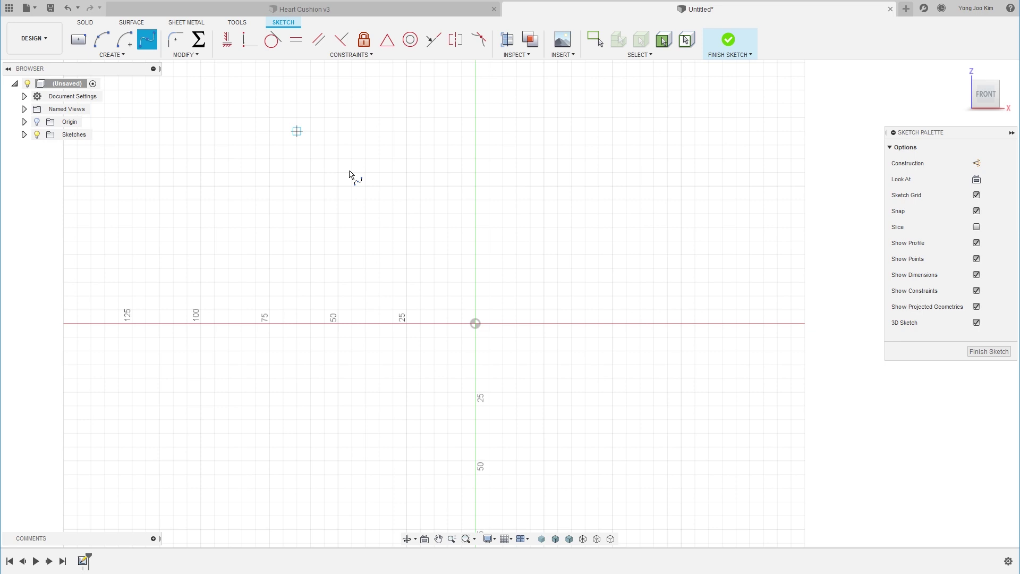
left_click(475, 255)
left_click(552, 219)
left_click(612, 282)
left_click(477, 459)
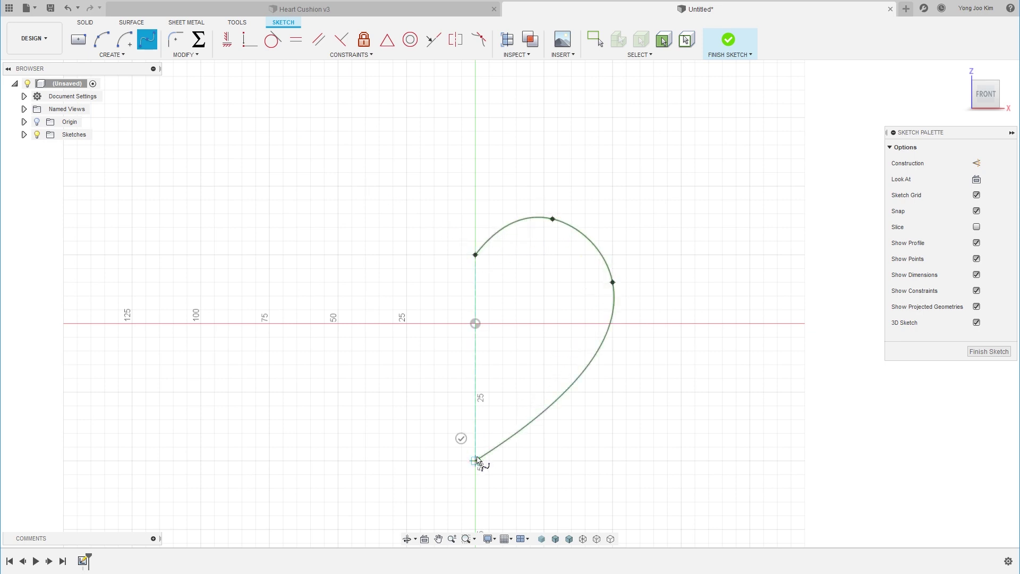
key("Escape")
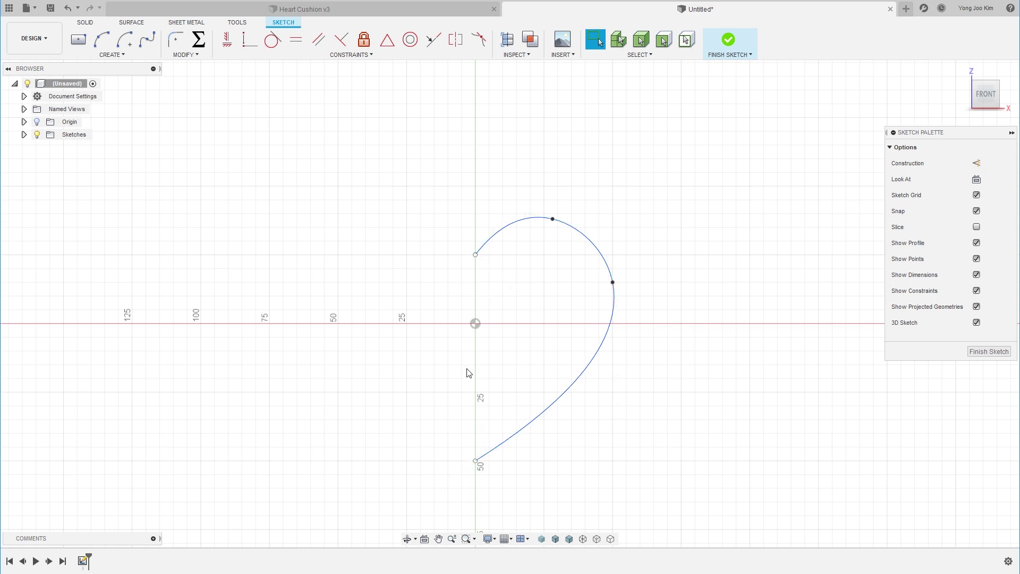
Constrain the spline's upper and lower end points to be vertically aligned with the origin.
left_click(227, 39)
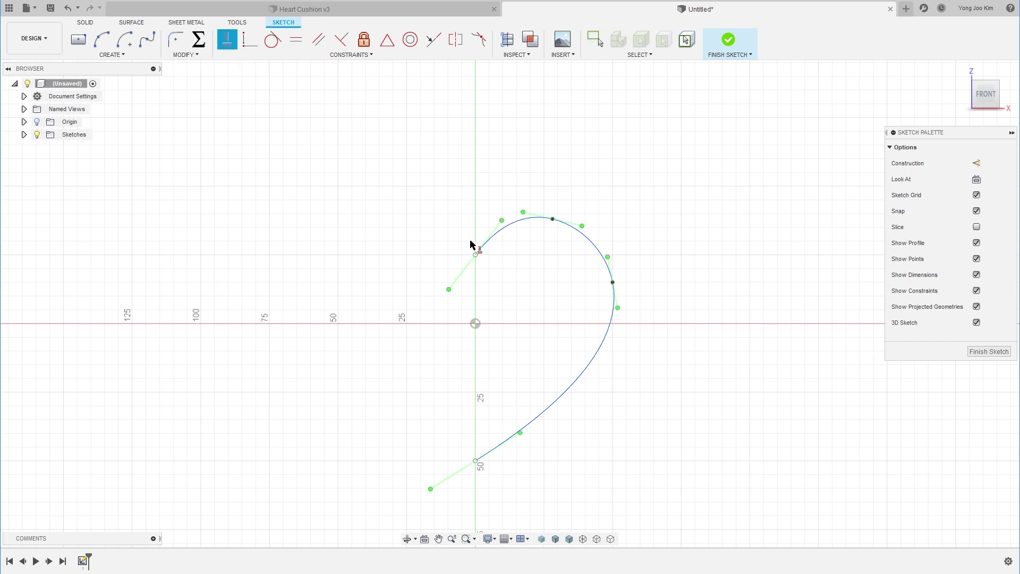
left_click(476, 255)
left_click(475, 324)
left_click(476, 461)
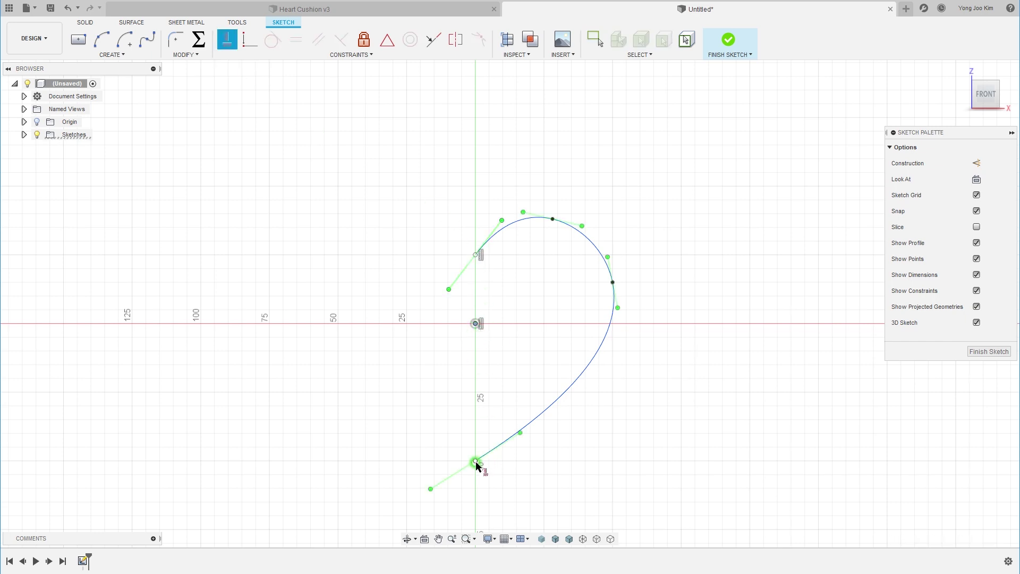
key("Escape")
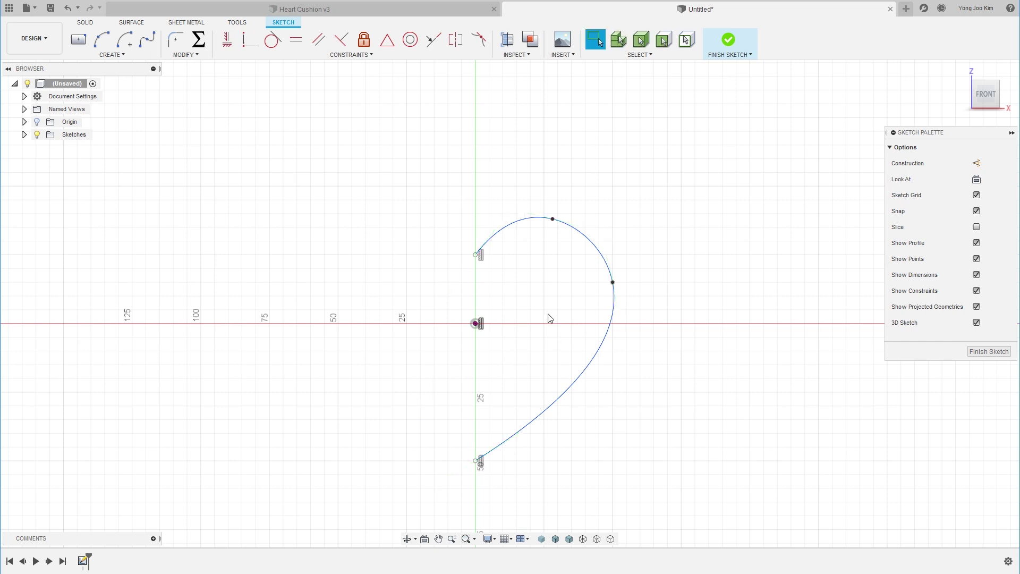
Reshape the half heart by moving its widest fit point slightly down and its upper fit point outward and slightly down.
left_click_drag(613, 282, 615, 296)
left_click_drag(552, 218, 568, 225)
middle_click_drag(664, 278, 663, 256)
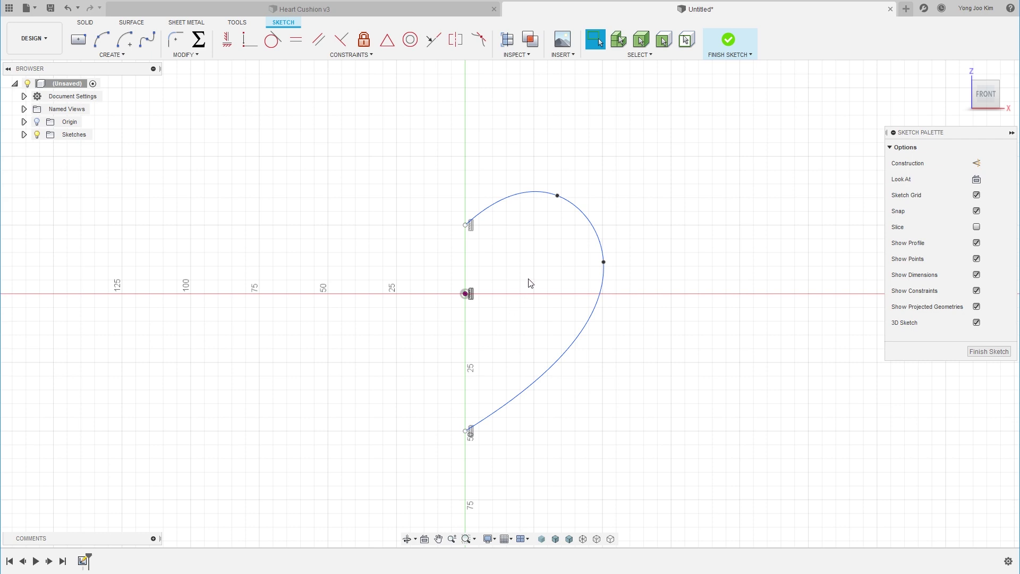
Show the origin planes and mirror the half-heart spline across the YZ plane.
left_click(119, 54)
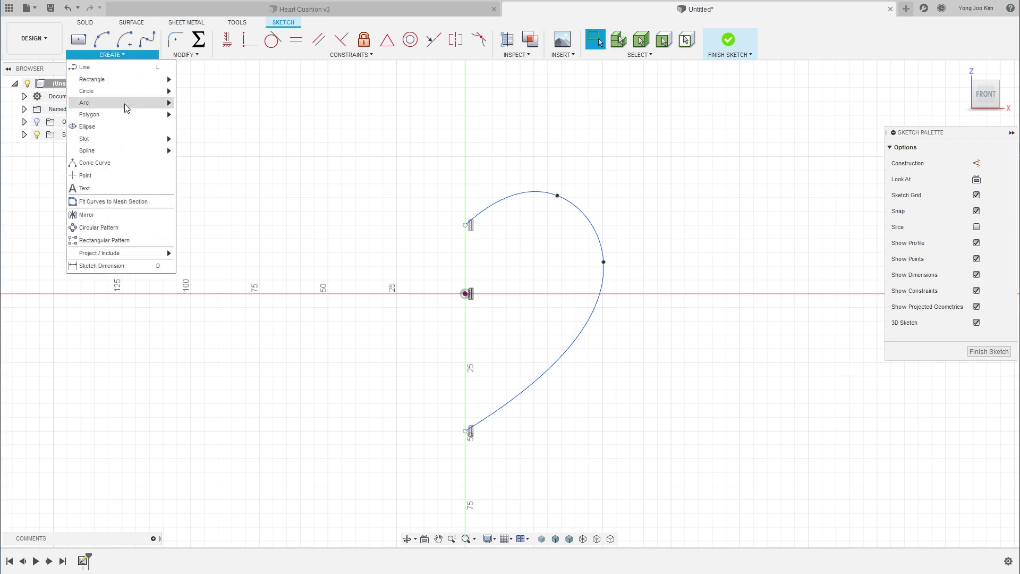
left_click(86, 214)
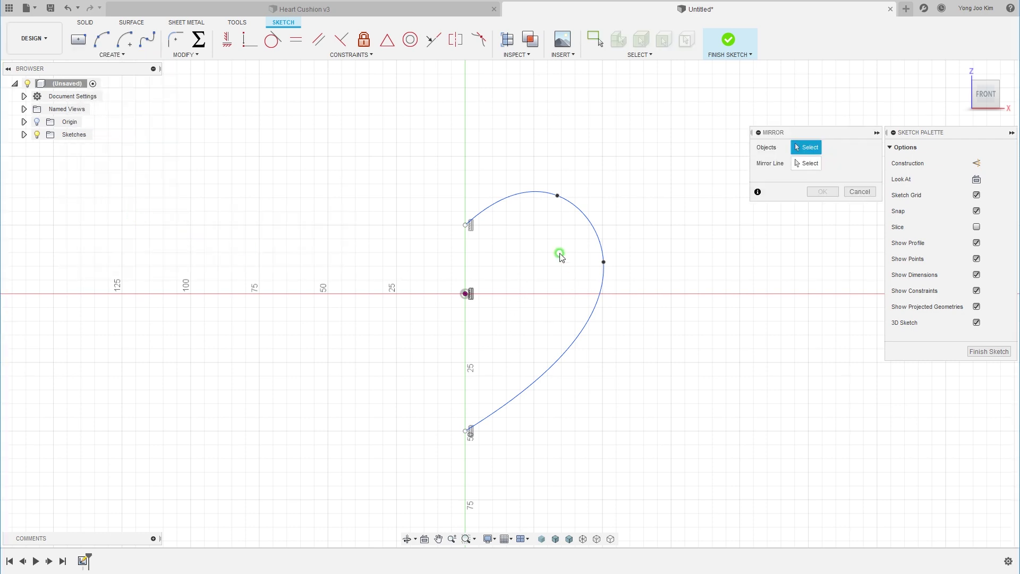
left_click(591, 224)
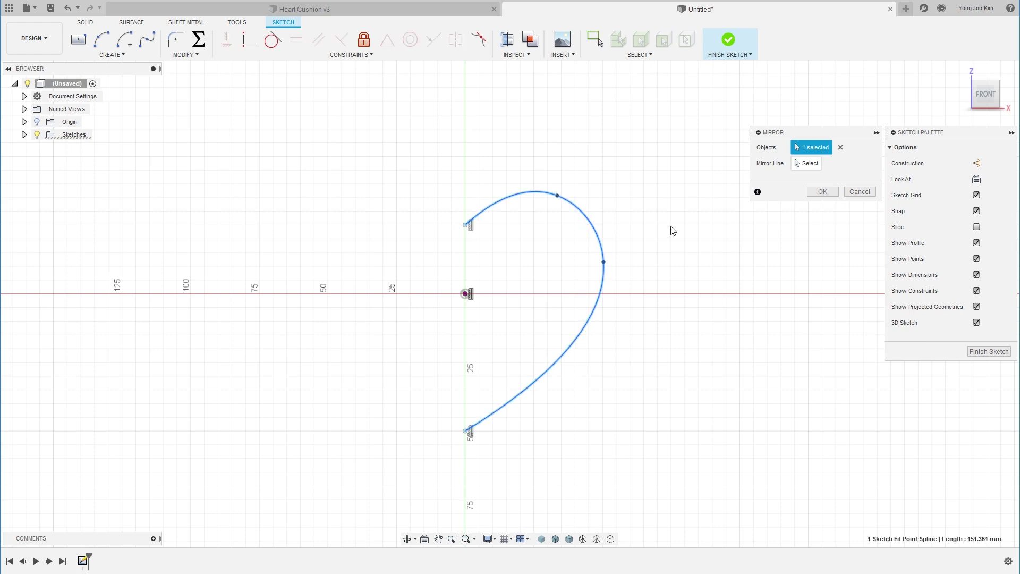
left_click(38, 122)
mouse_move(512, 321)
middle_mouse_down("shift")
mouse_move(478, 330)
mouse_move(487, 326)
middle_mouse_up("shift")
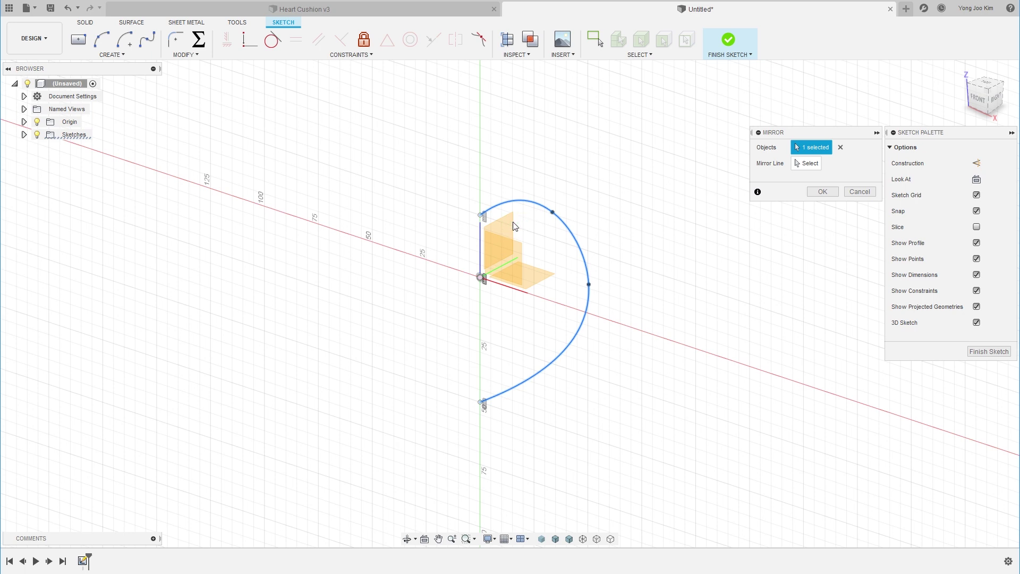
left_click(808, 164)
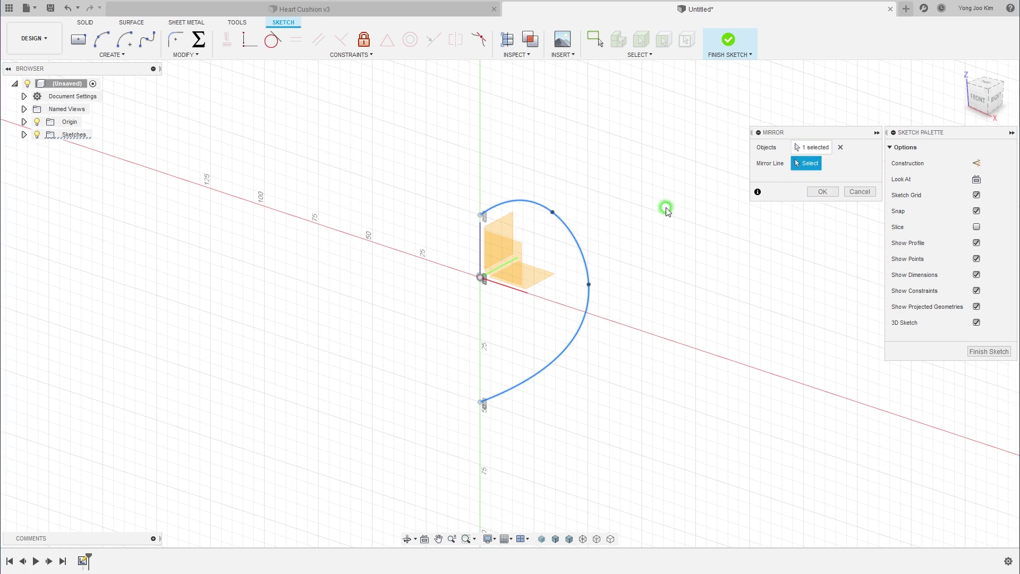
left_click(507, 224)
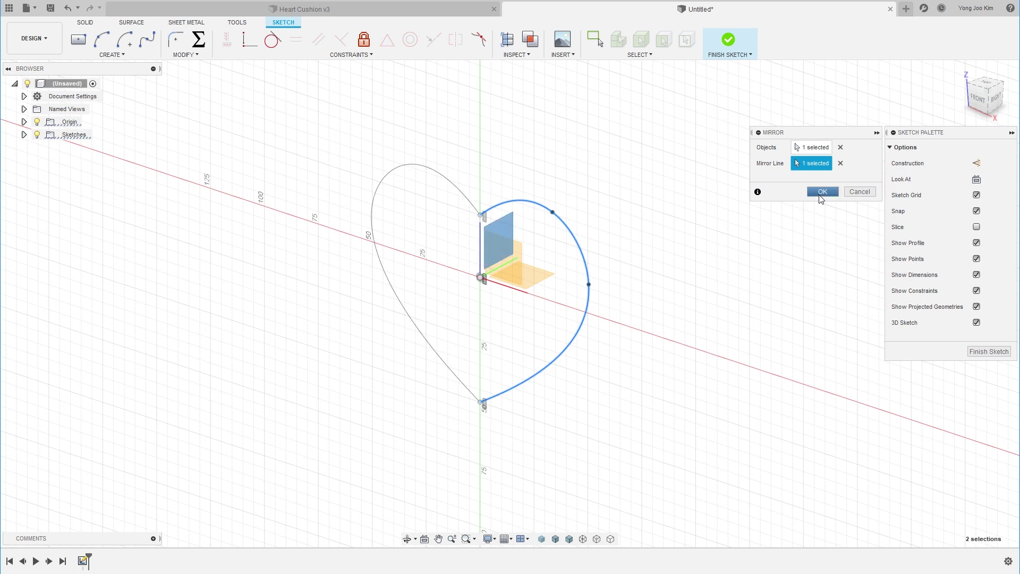
left_click(822, 191)
Look straight at the closed heart profile and finish the sketch.
middle_click_drag(713, 260, 781, 204, "shift")
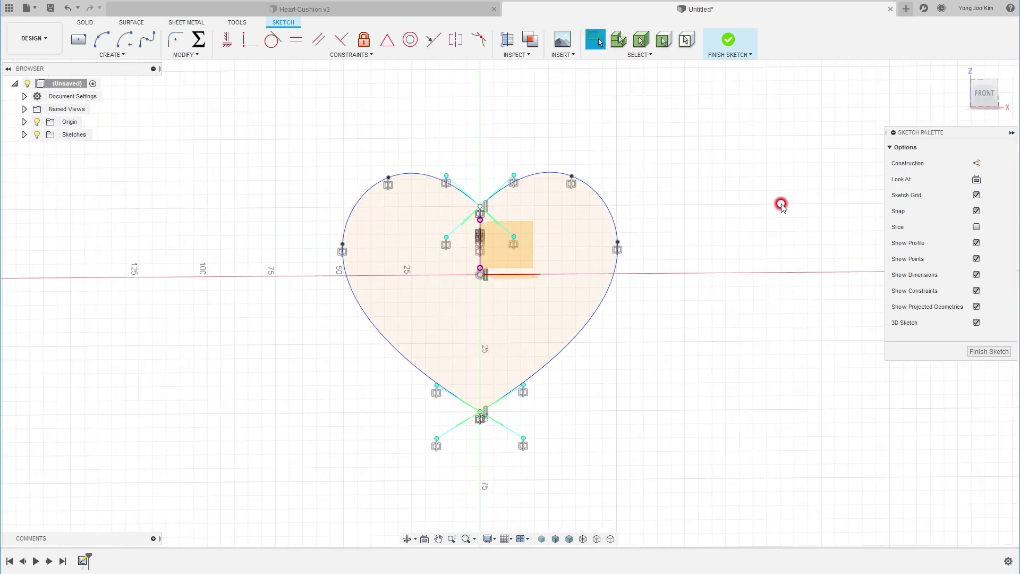
left_click(977, 179)
scroll(698, 250, "up", 2)
left_click(469, 210)
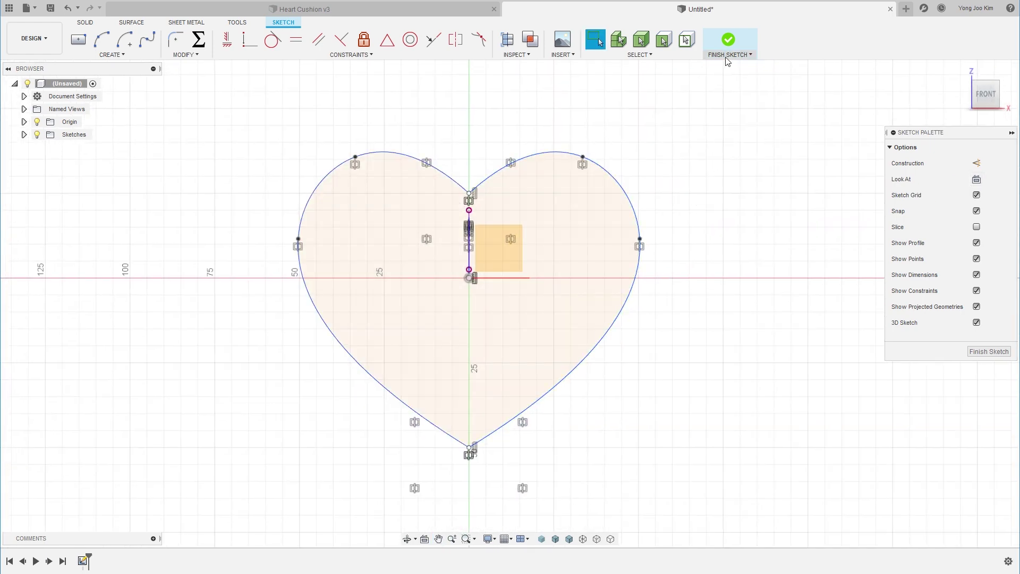
left_click(728, 42)
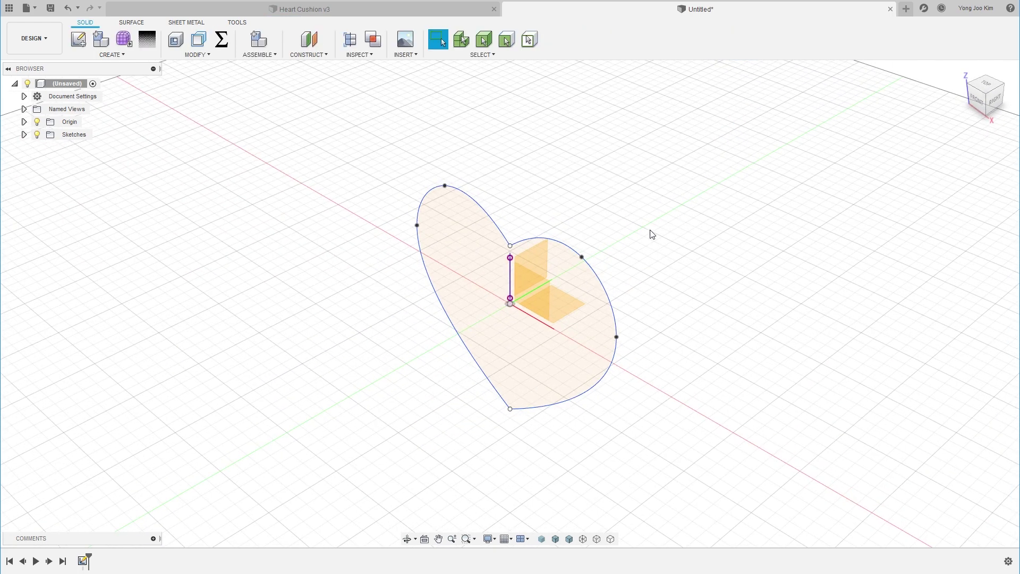
Hide the origin planes and inspect the finished cushion's front and back halves in the Heart Cushion v3 document.
left_click(37, 123)
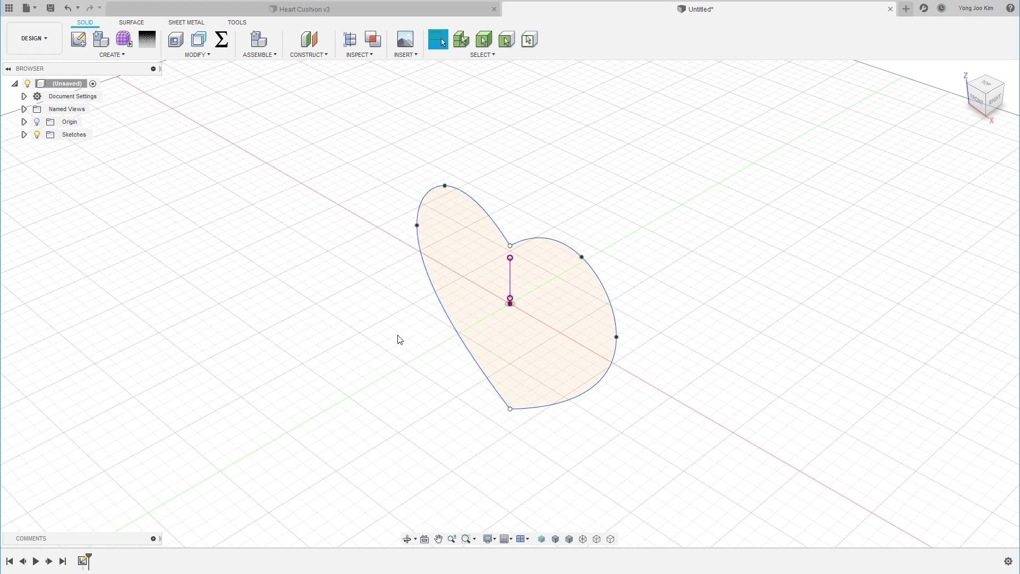
left_click(371, 11)
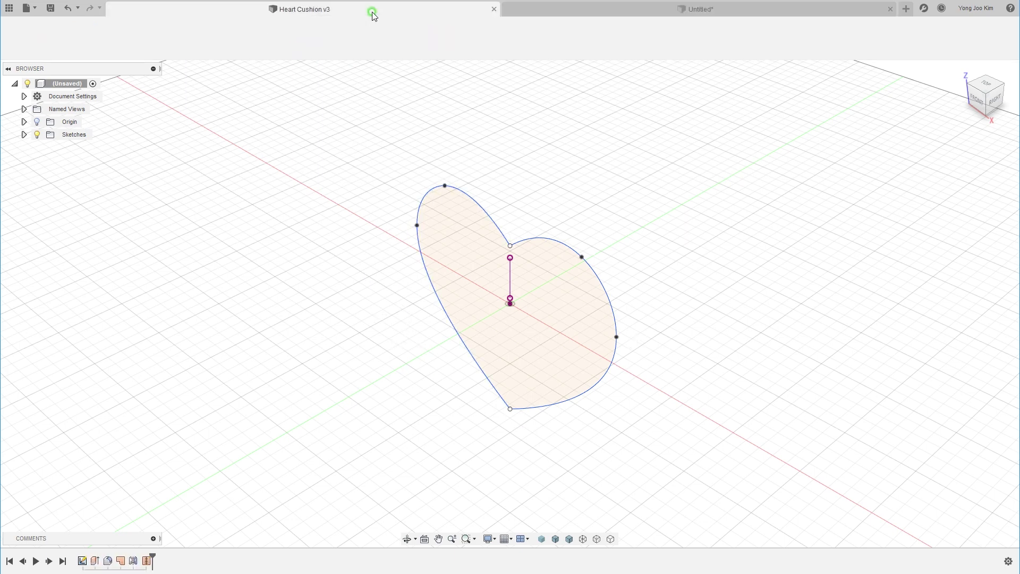
middle_click_drag(678, 192, 609, 436, "shift")
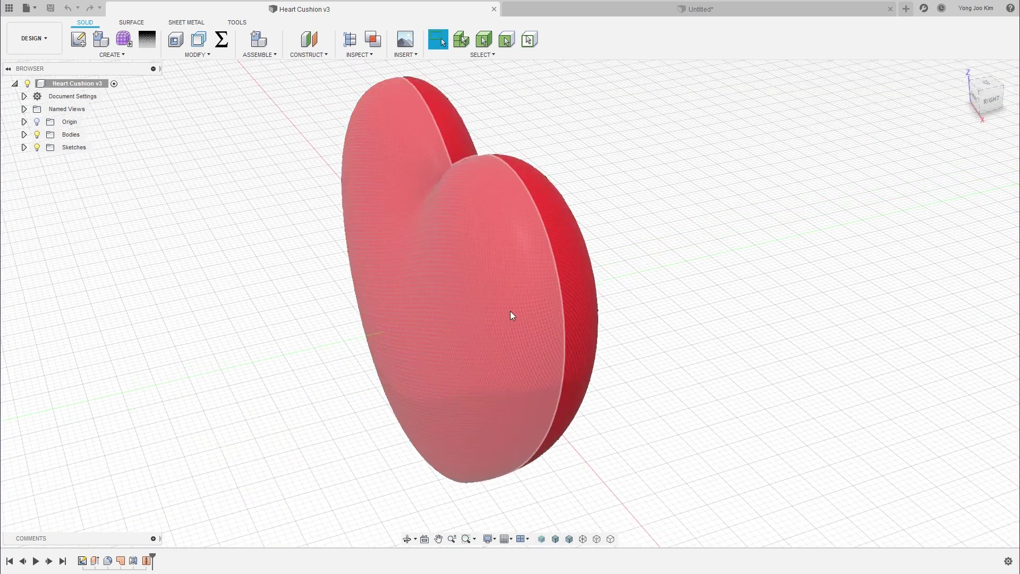
left_click(522, 314)
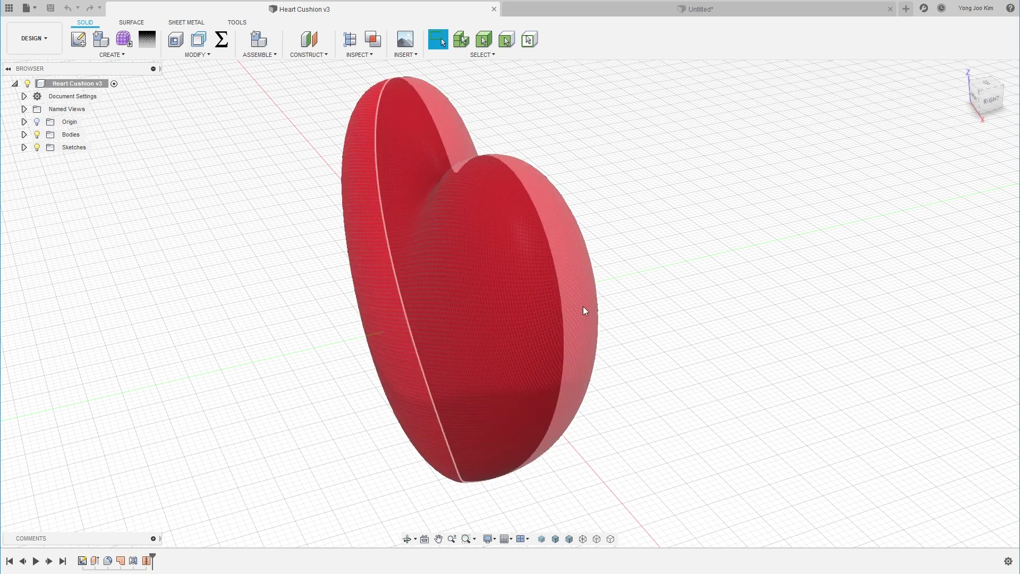
left_click(659, 342)
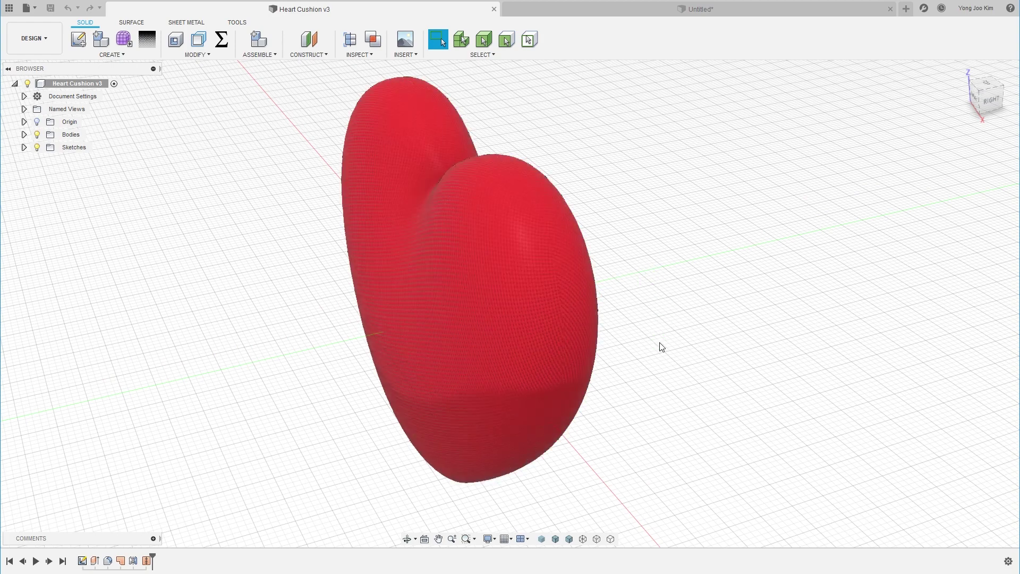
scroll(661, 347, "down", 1)
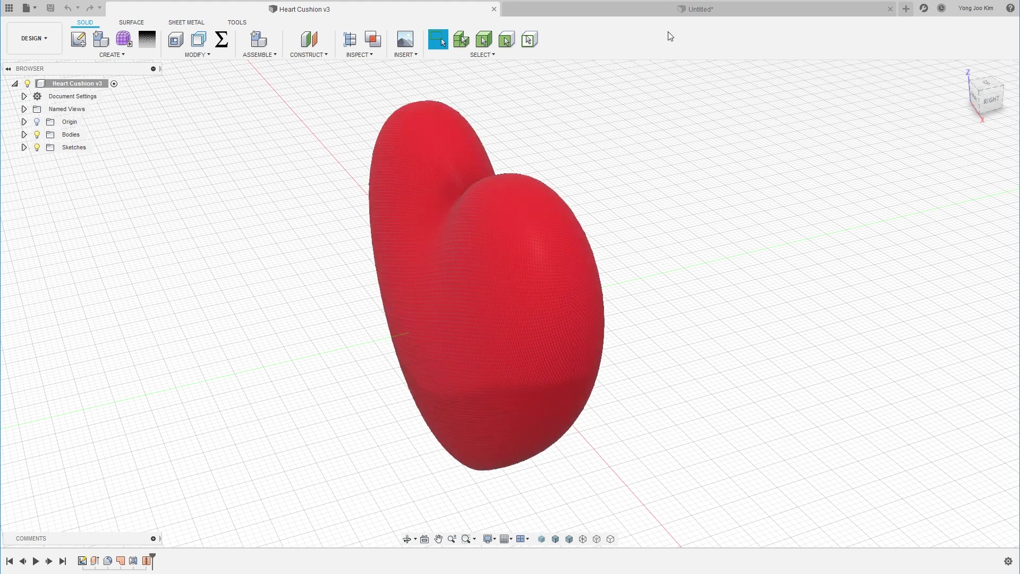
Return to the untitled document and extrude the closed heart outline 15 mm to one side as a new surface body.
left_click(664, 12)
scroll(647, 282, "up", 1)
middle_click_drag(646, 282, 605, 278)
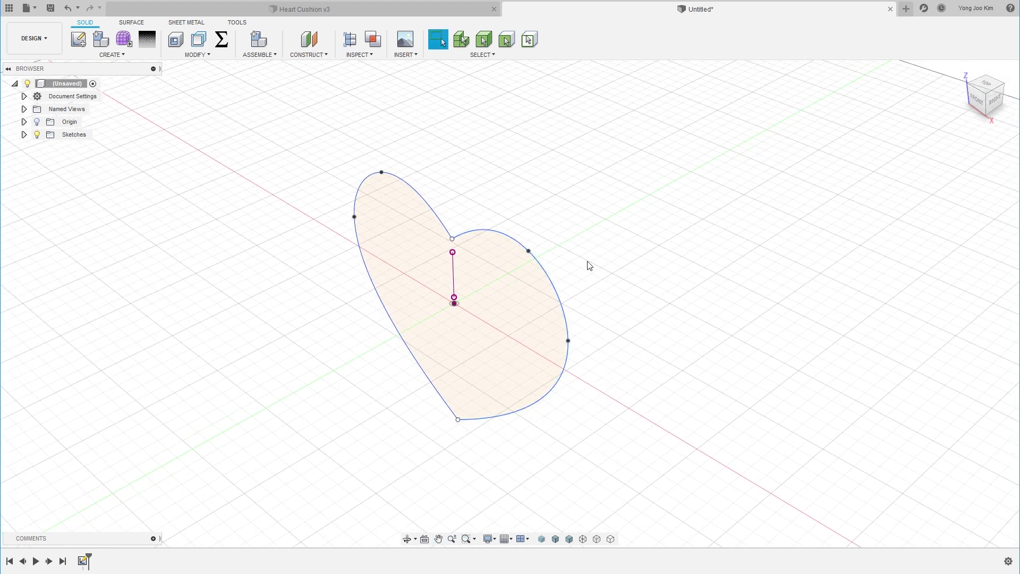
left_click(138, 24)
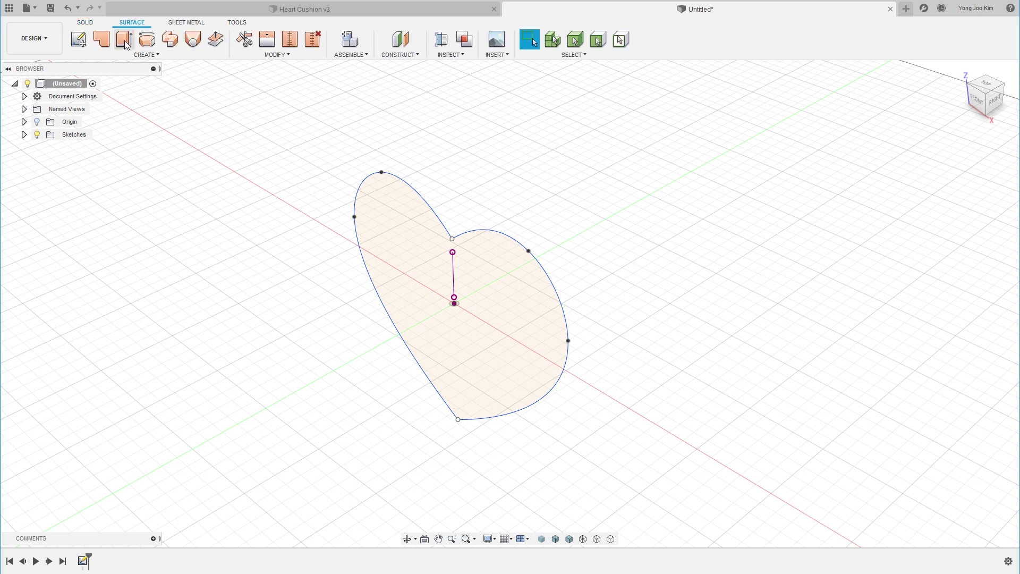
left_click(124, 40)
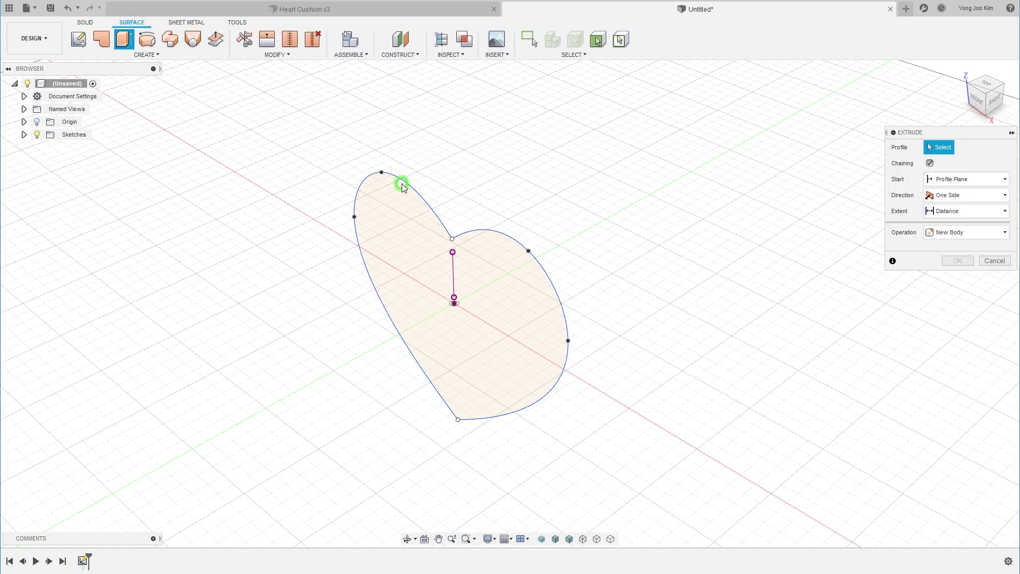
left_click(486, 235)
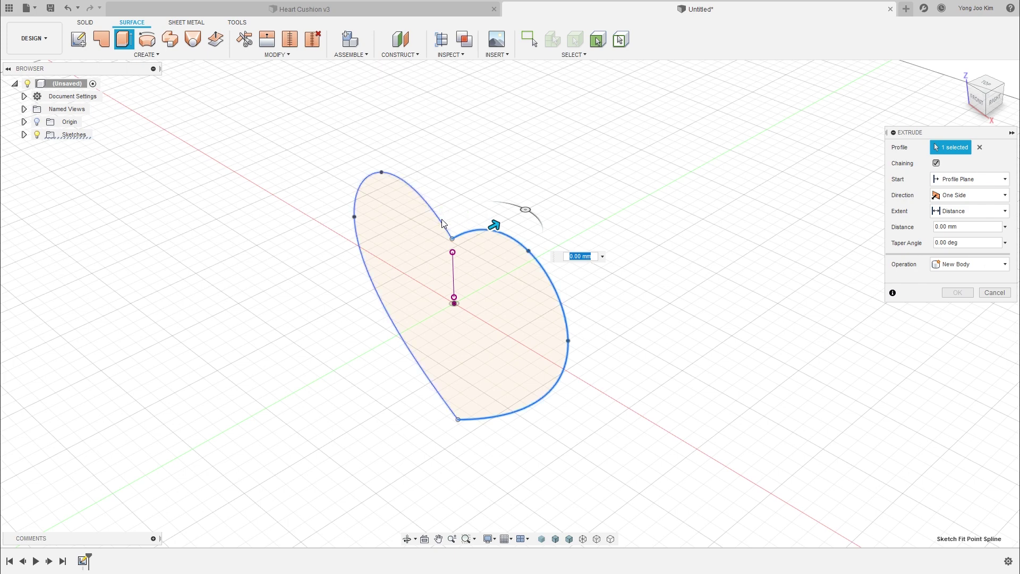
left_click_drag(471, 216, 504, 203)
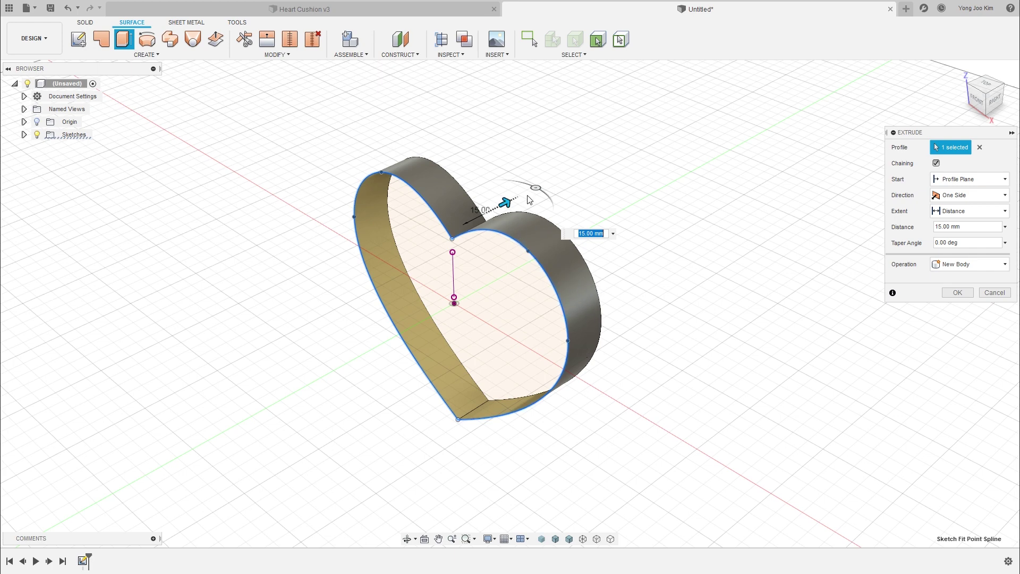
left_click(957, 294)
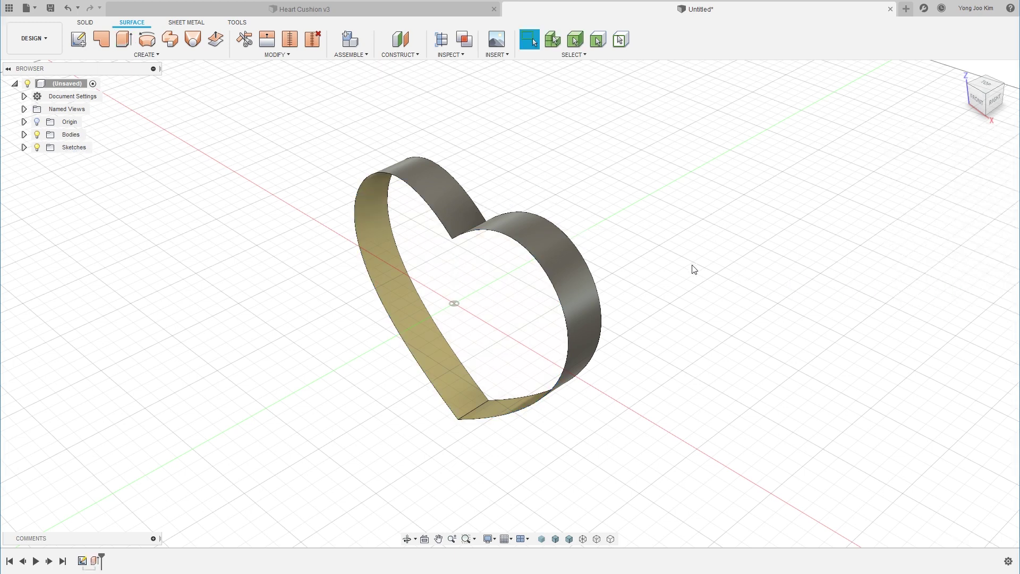
Try to patch the heart band's front opening as one grouped edge chain with Tangent (G1) continuity.
middle_click_drag(647, 252, 661, 264)
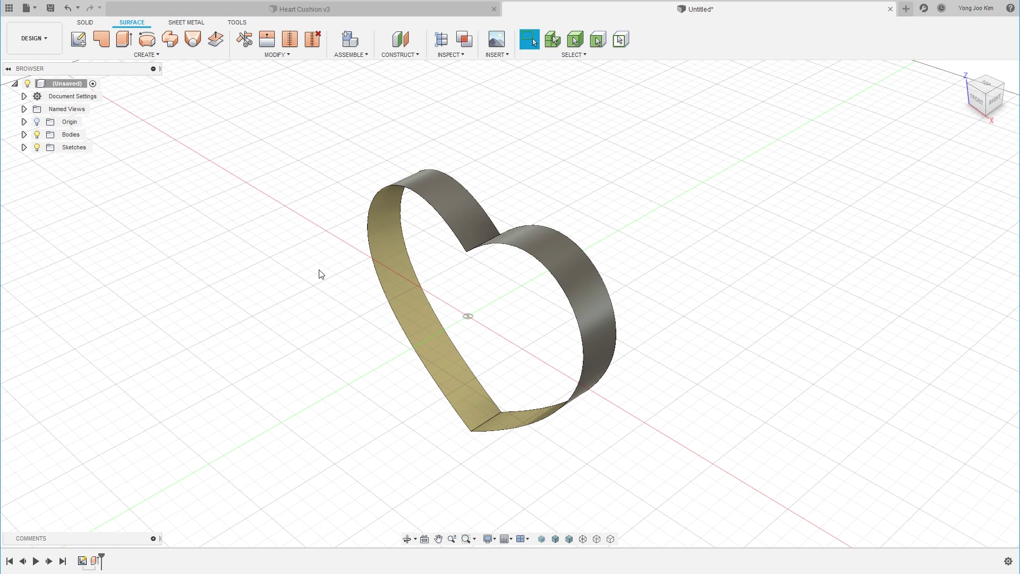
left_click(372, 229)
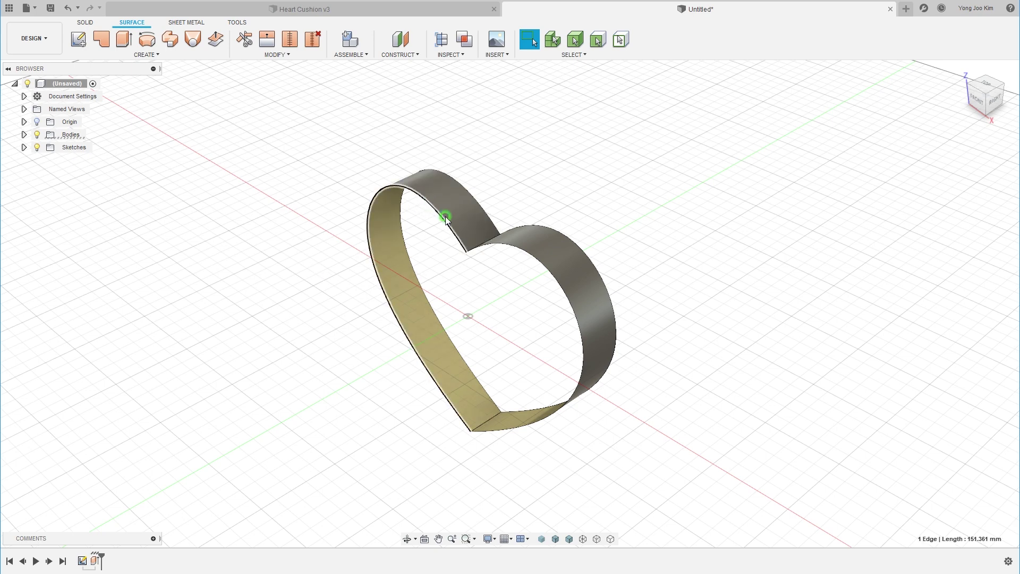
left_click(269, 257)
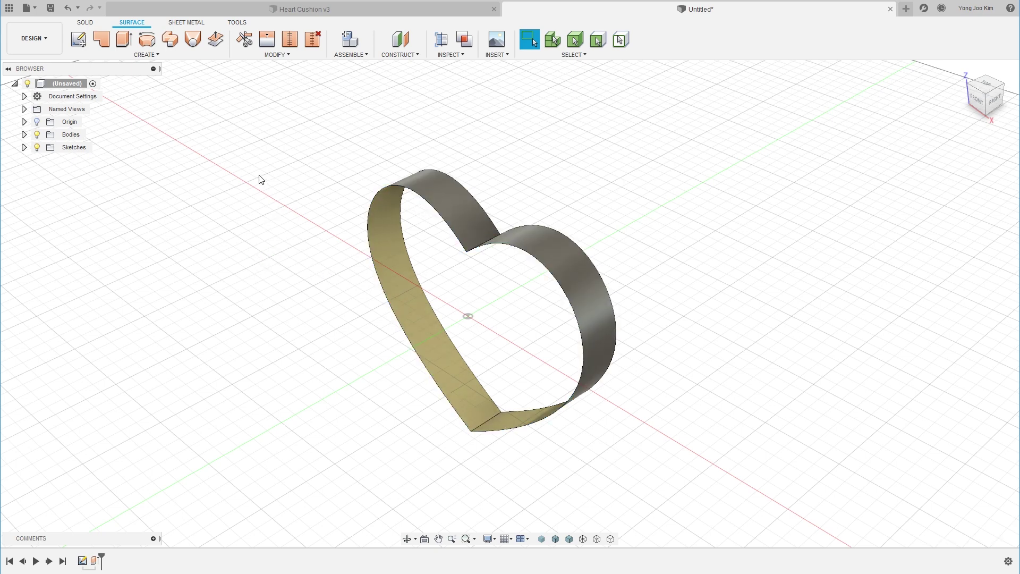
left_click(101, 40)
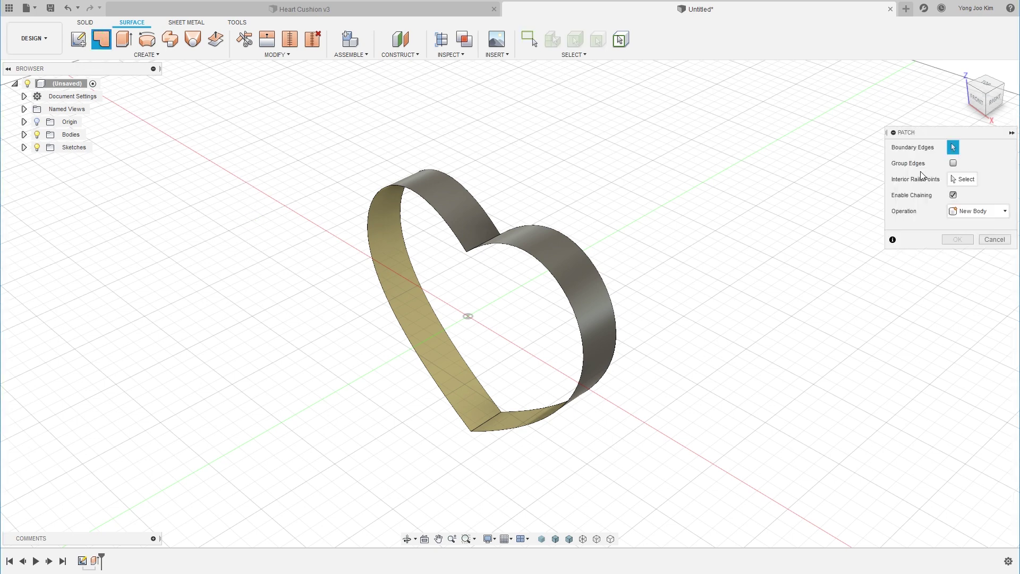
left_click(953, 162)
left_click(415, 192)
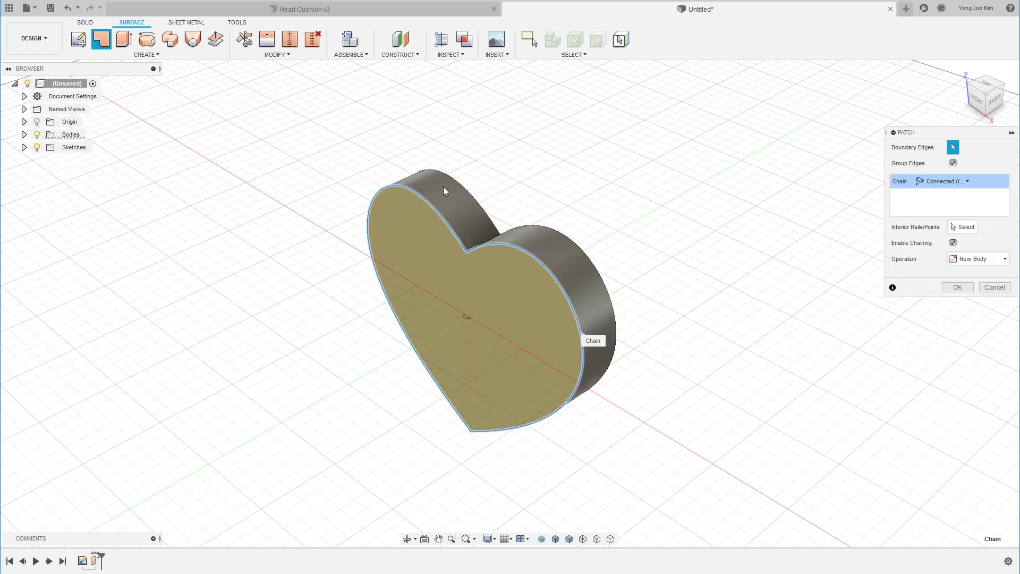
left_click(960, 183)
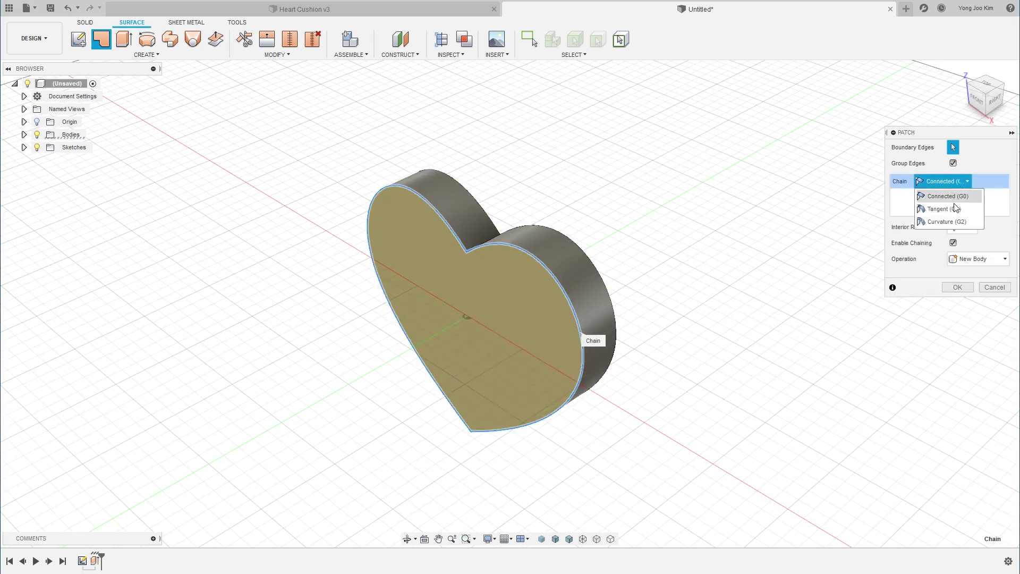
left_click(965, 210)
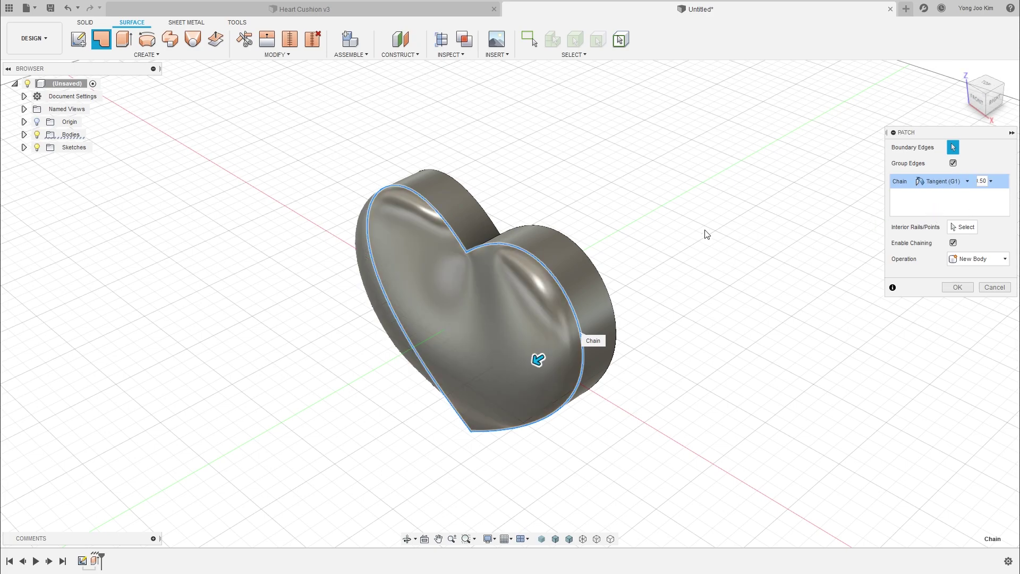
Examine the tangent patch preview around the heart's sharp upper notch and cancel the patch.
mouse_move(656, 262)
middle_mouse_down("shift")
mouse_move(608, 225)
mouse_move(610, 237)
mouse_move(652, 253)
mouse_move(676, 246)
mouse_move(662, 250)
middle_mouse_up("shift")
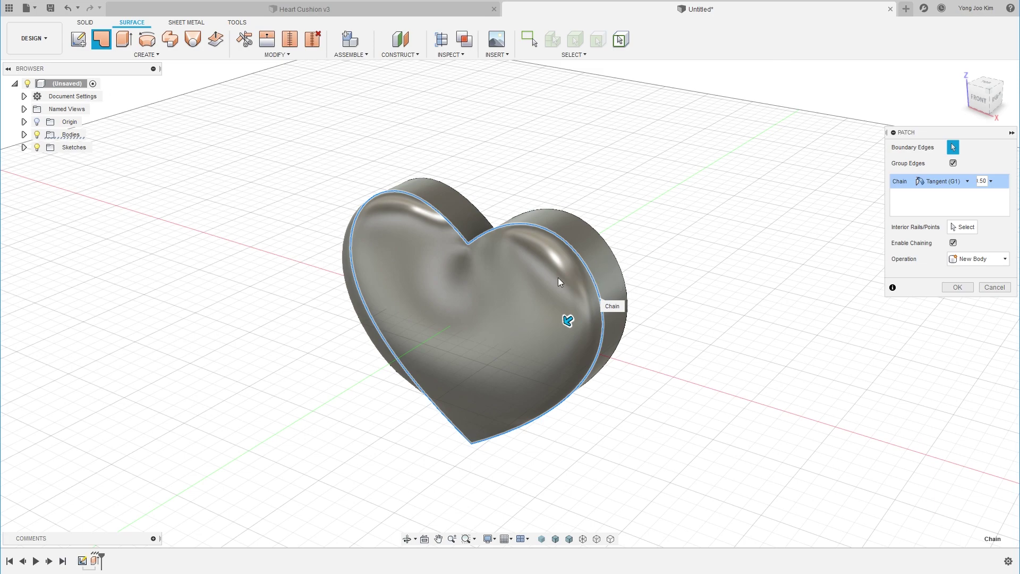
scroll(498, 183, "up", 3)
middle_click_drag(516, 203, 525, 215, "shift")
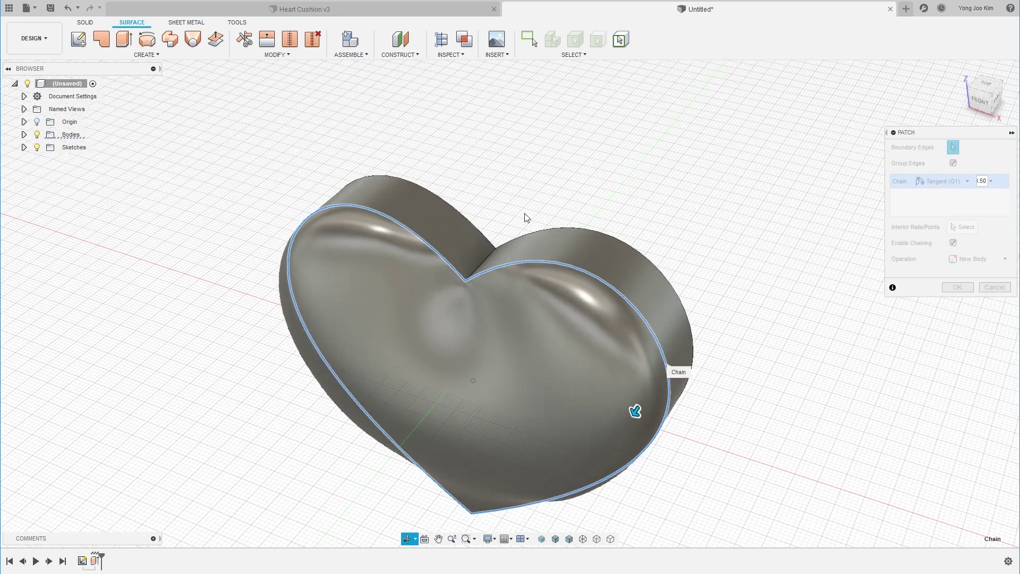
left_click(480, 283)
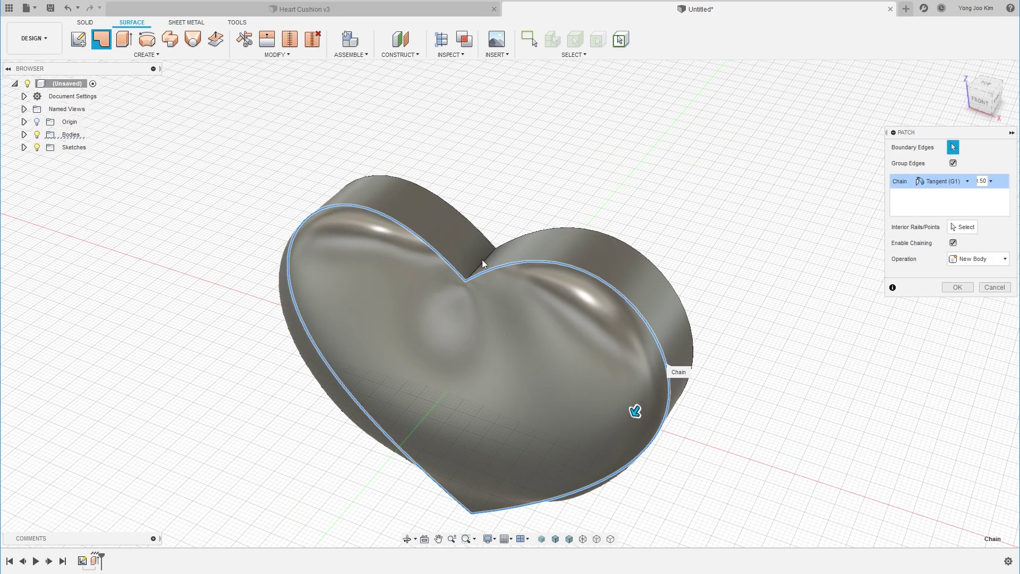
scroll(651, 205, "down", 2)
middle_click_drag(694, 209, 670, 190)
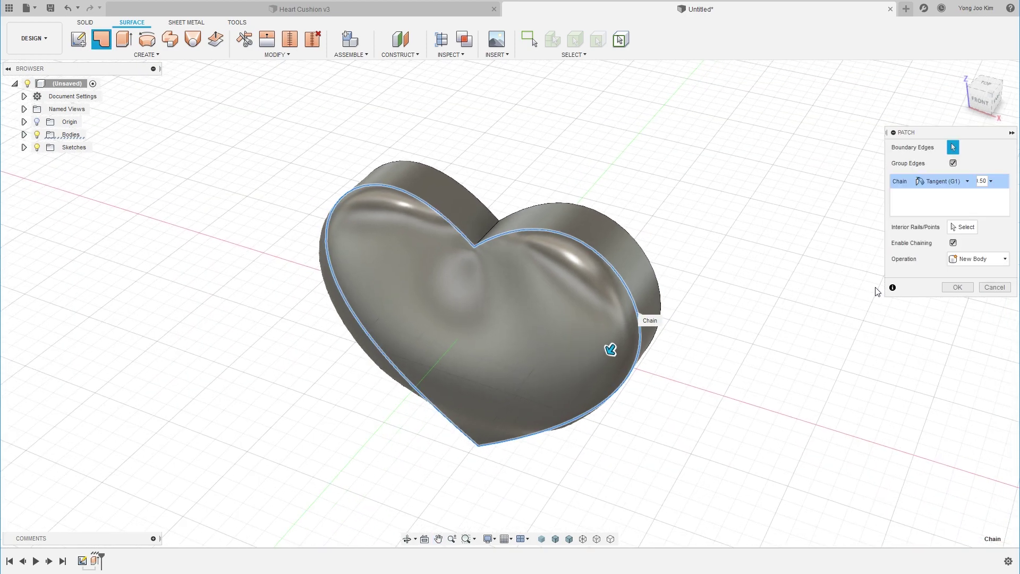
left_click(1000, 291)
Fillet the heart band's upper notch edge and lower tip edge with a 5 mm constant radius.
middle_click_drag(761, 245, 714, 210, "shift")
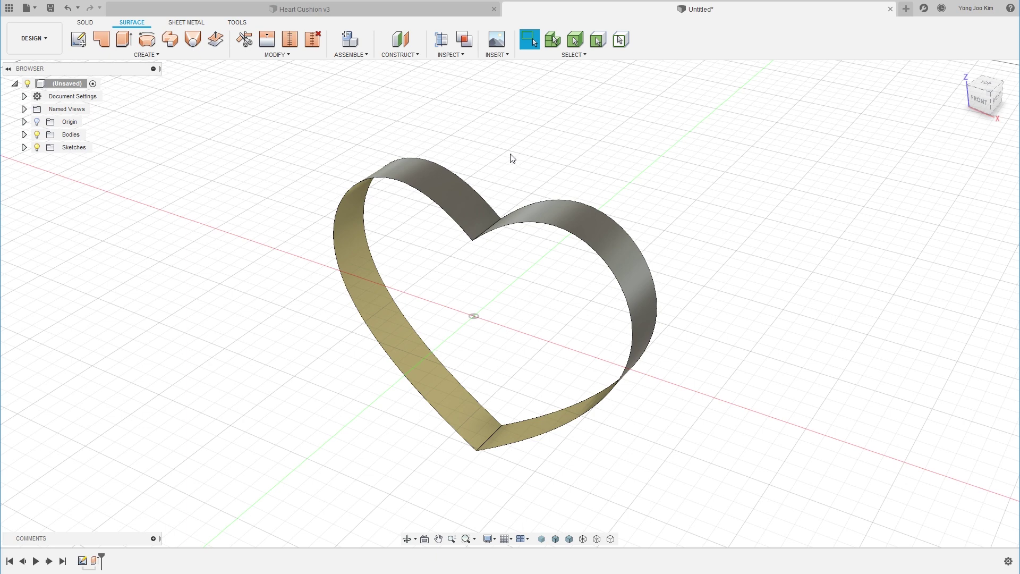
key("f")
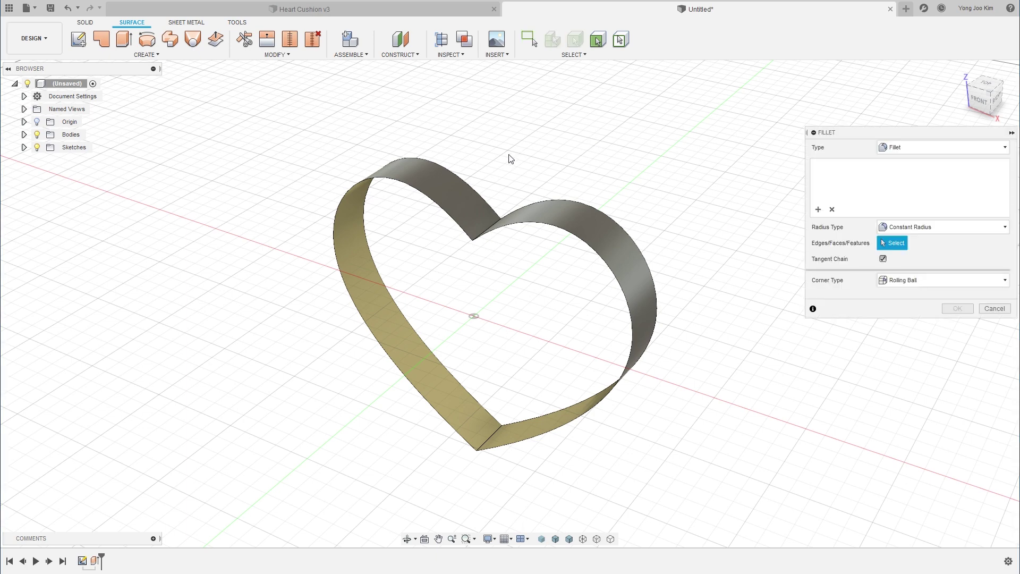
left_click(486, 224)
left_click(490, 432)
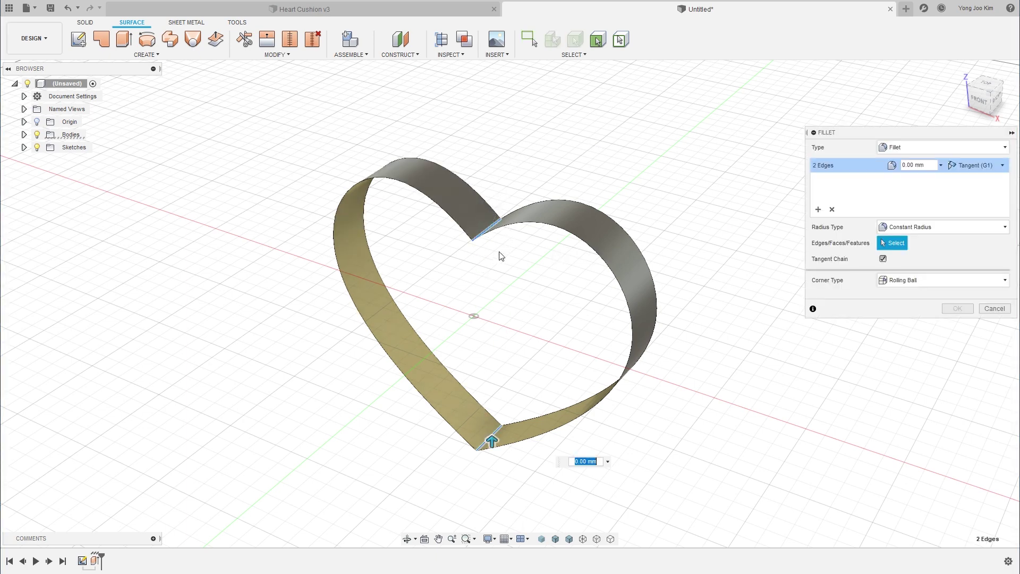
mouse_move(494, 436)
left_mouse_down()
mouse_move(488, 430)
mouse_move(496, 437)
left_mouse_up()
mouse_move(678, 384)
middle_mouse_down("shift")
mouse_move(708, 366)
mouse_move(682, 390)
mouse_move(690, 386)
middle_mouse_up("shift")
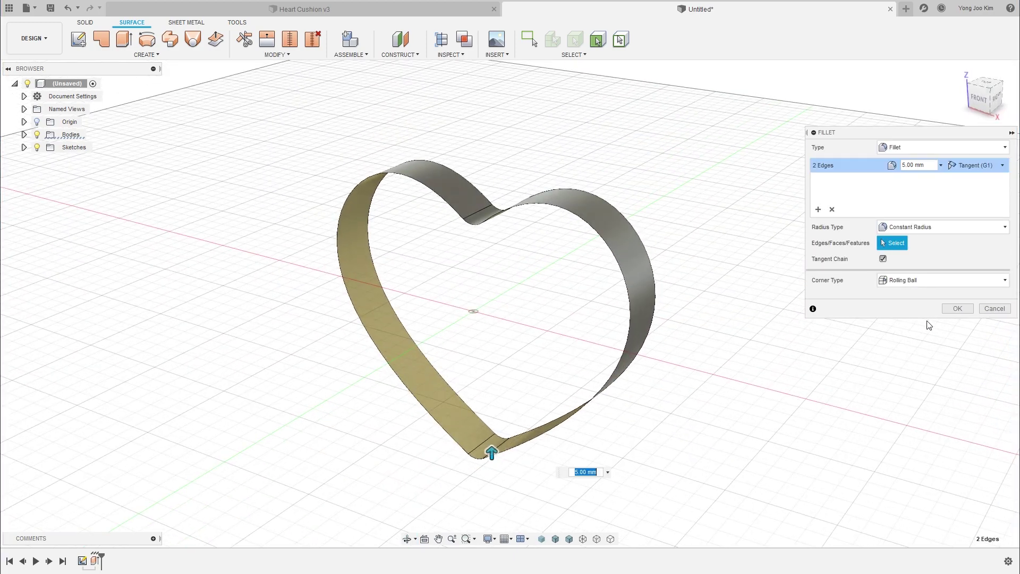
left_click(957, 309)
middle_click_drag(781, 262, 714, 242, "shift")
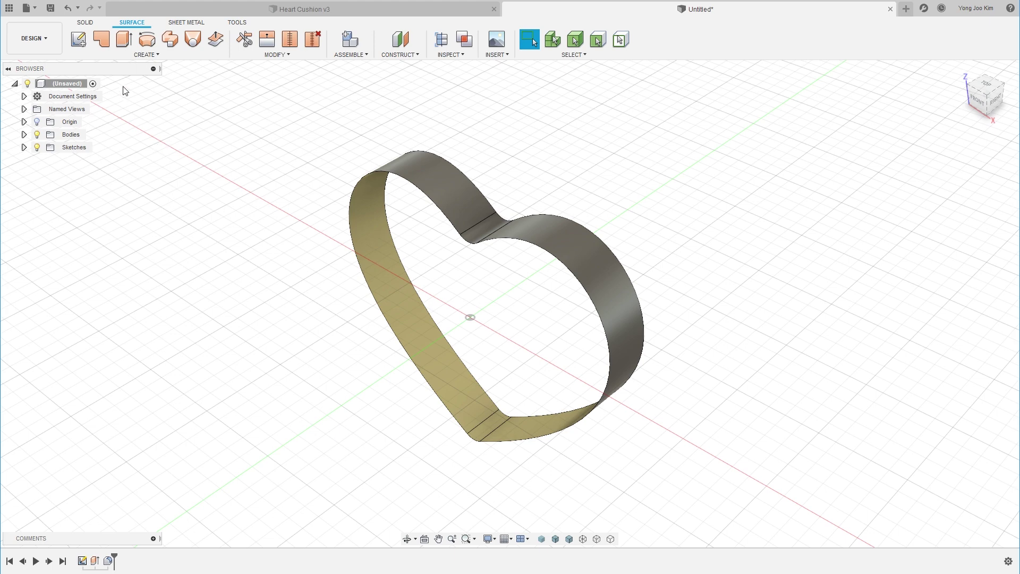
Patch the filleted band's front opening as a grouped edge chain with Tangent (G1) continuity, as a new body.
left_click(100, 41)
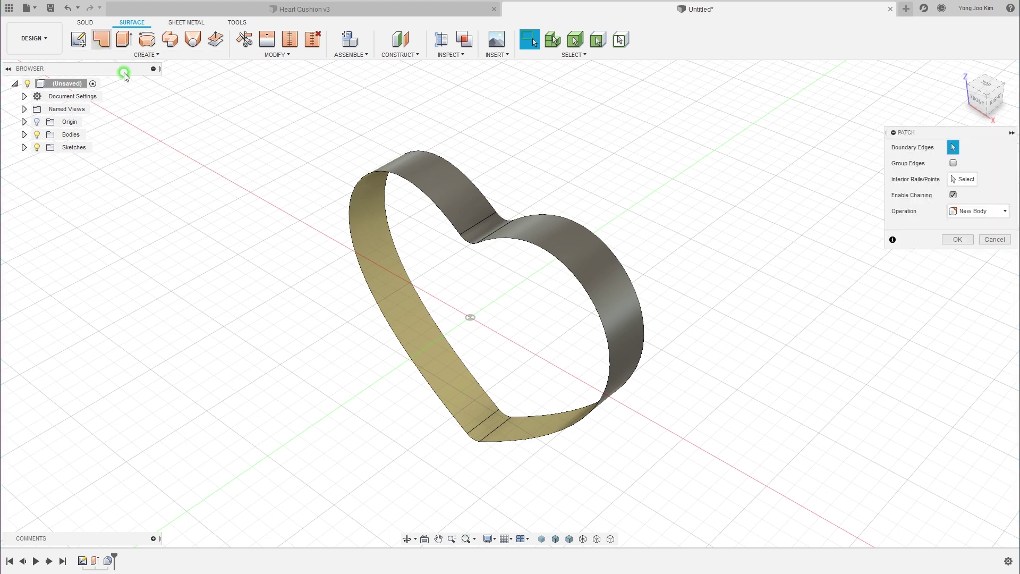
left_click(353, 184)
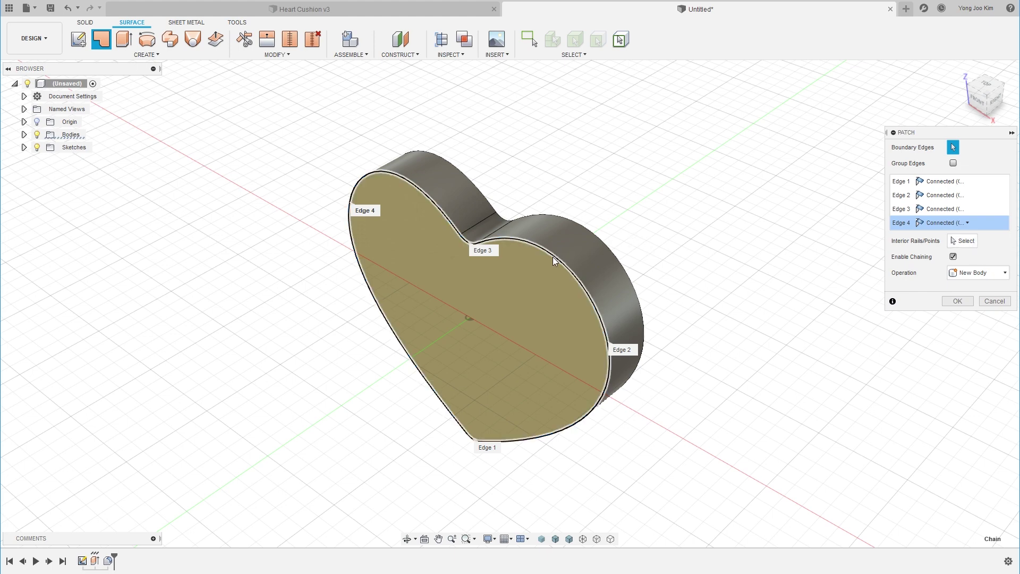
left_click(953, 163)
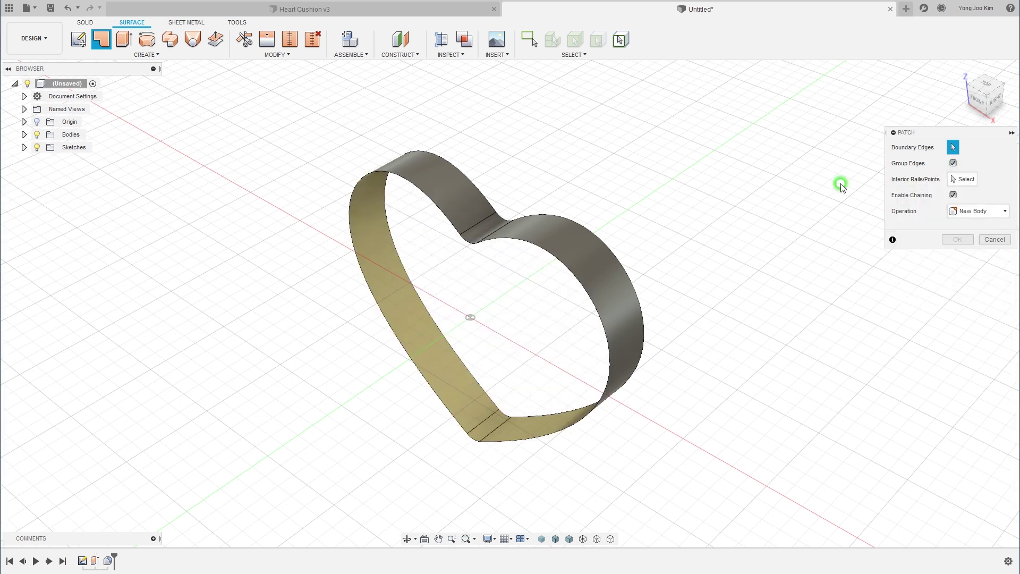
left_click(566, 246)
left_click(957, 182)
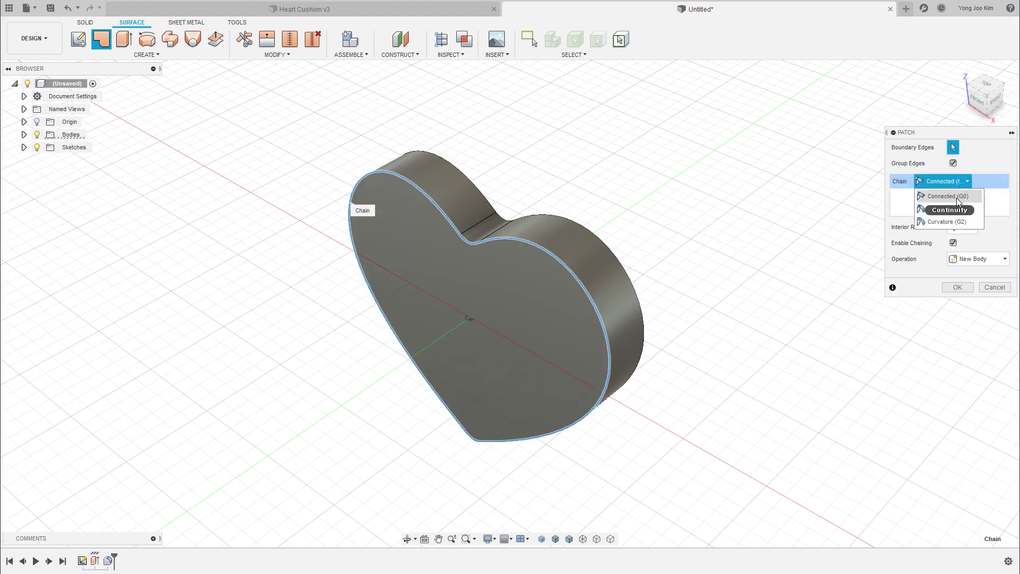
left_click(941, 208)
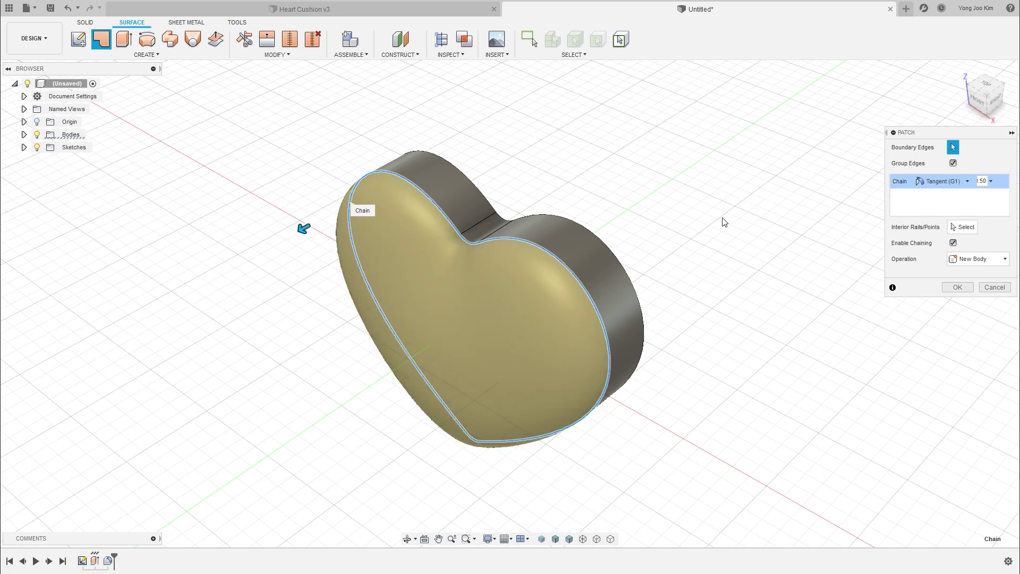
left_click(946, 288)
Hide the extruded heart band, keeping the domed front patch shown.
mouse_move(635, 216)
middle_mouse_down("shift")
mouse_move(665, 145)
mouse_move(595, 216)
mouse_move(558, 223)
mouse_move(514, 183)
mouse_move(568, 141)
mouse_move(622, 191)
mouse_move(617, 209)
mouse_move(643, 220)
middle_mouse_up("shift")
left_click(642, 220)
left_click(595, 272)
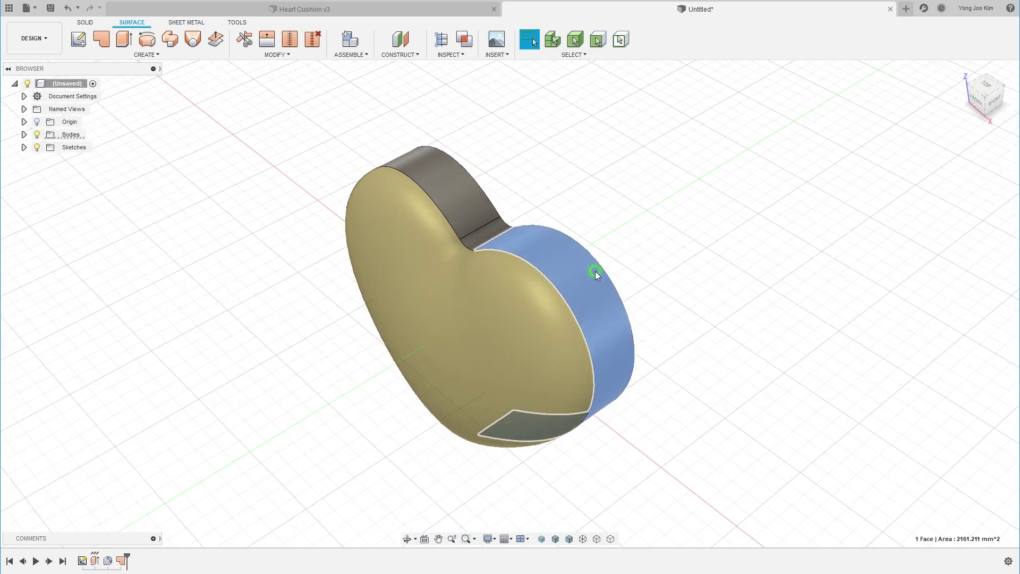
key("Delete")
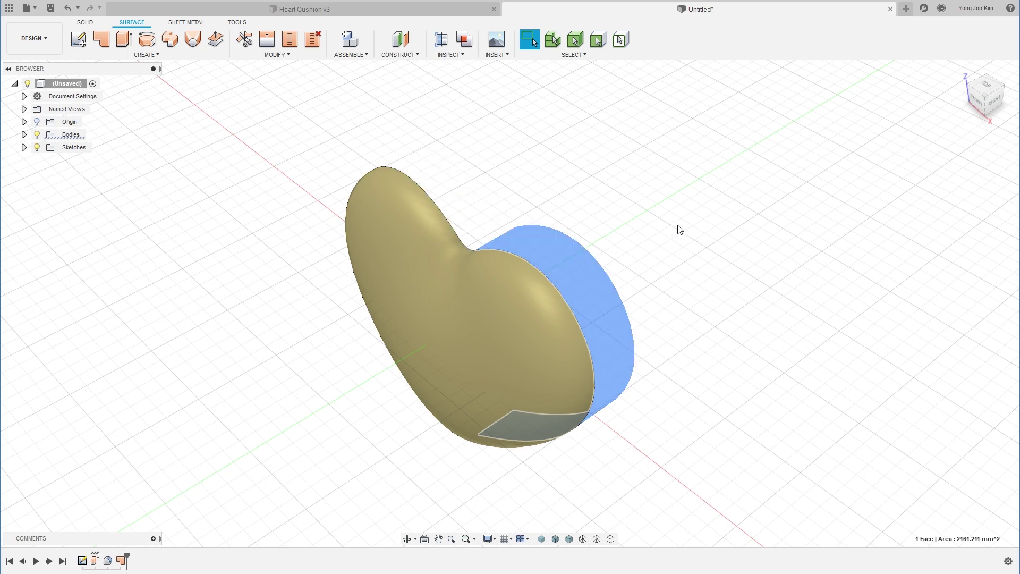
Mirror the domed patch body across the XZ origin plane at its open back, using the Bodies pattern type.
middle_click_drag(624, 240, 531, 218, "shift")
left_click(158, 57)
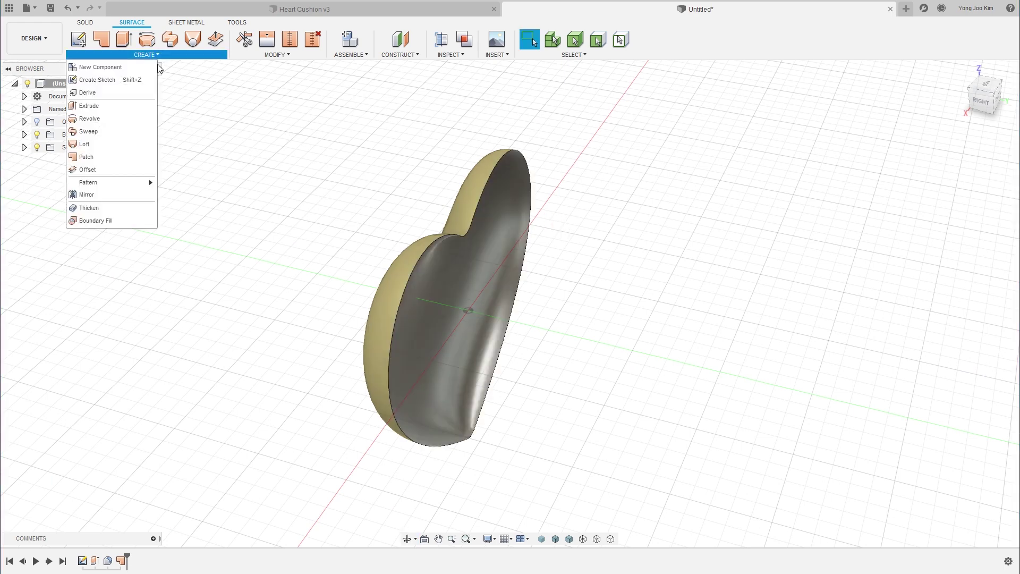
left_click(141, 194)
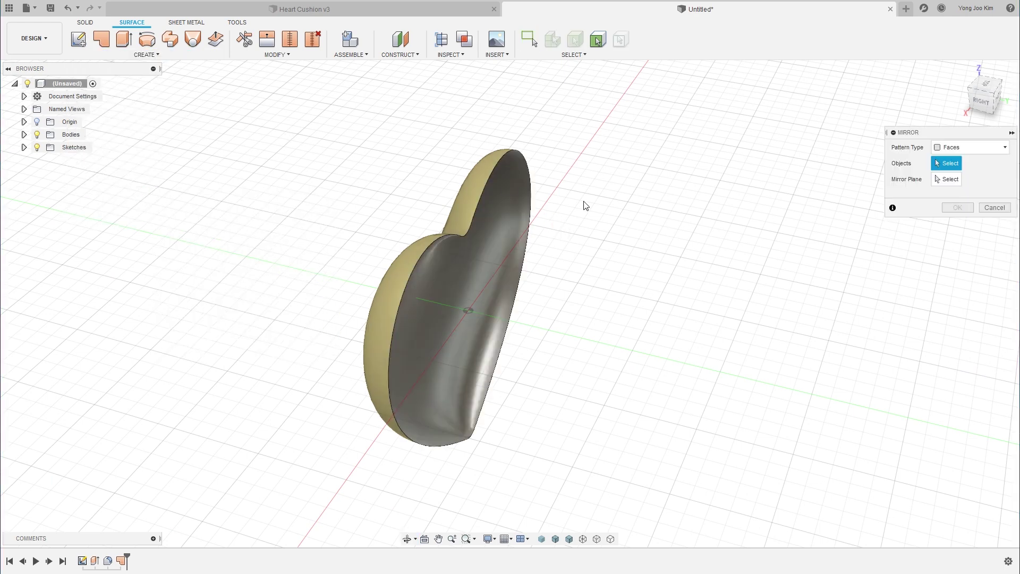
left_click(964, 148)
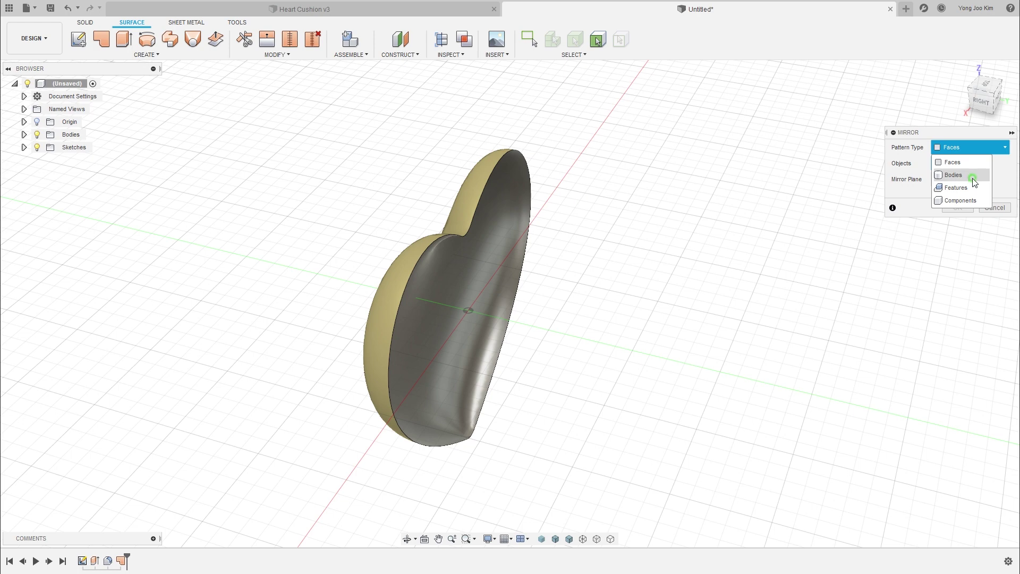
left_click(973, 179)
left_click(510, 170)
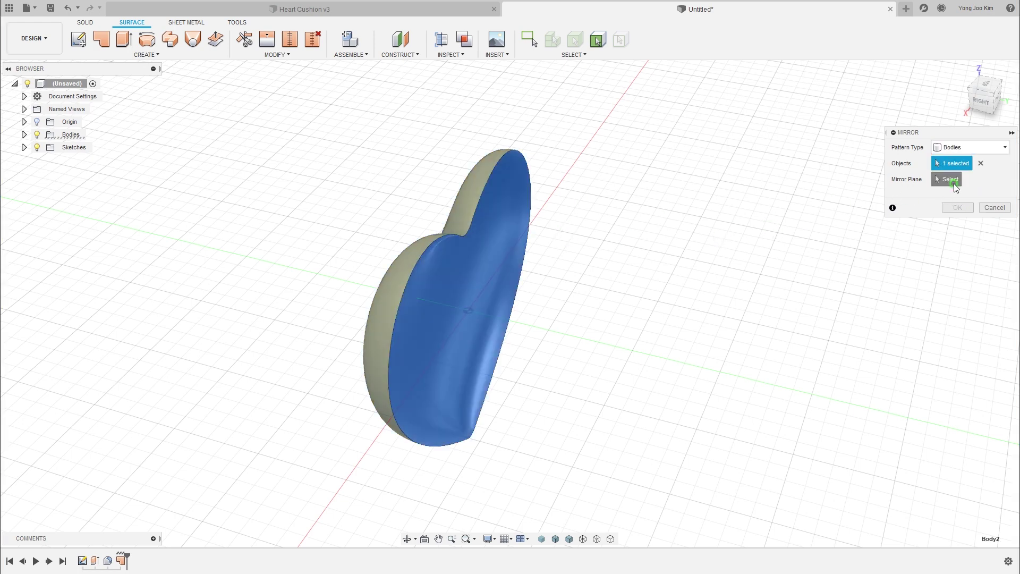
left_click(478, 299)
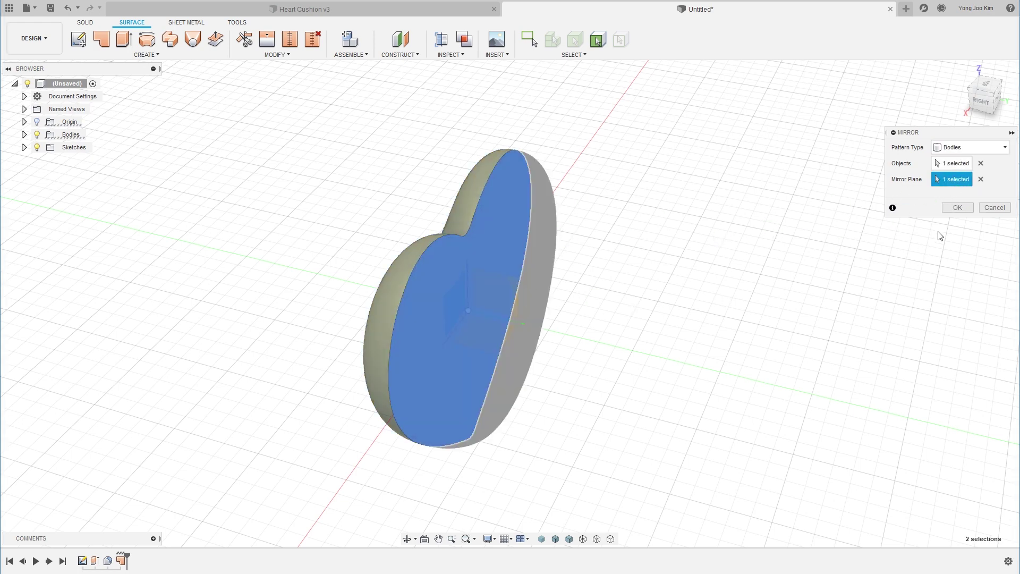
left_click(957, 208)
Stitch the front and mirrored back heart surfaces together into one body.
middle_click_drag(631, 289, 676, 280, "shift")
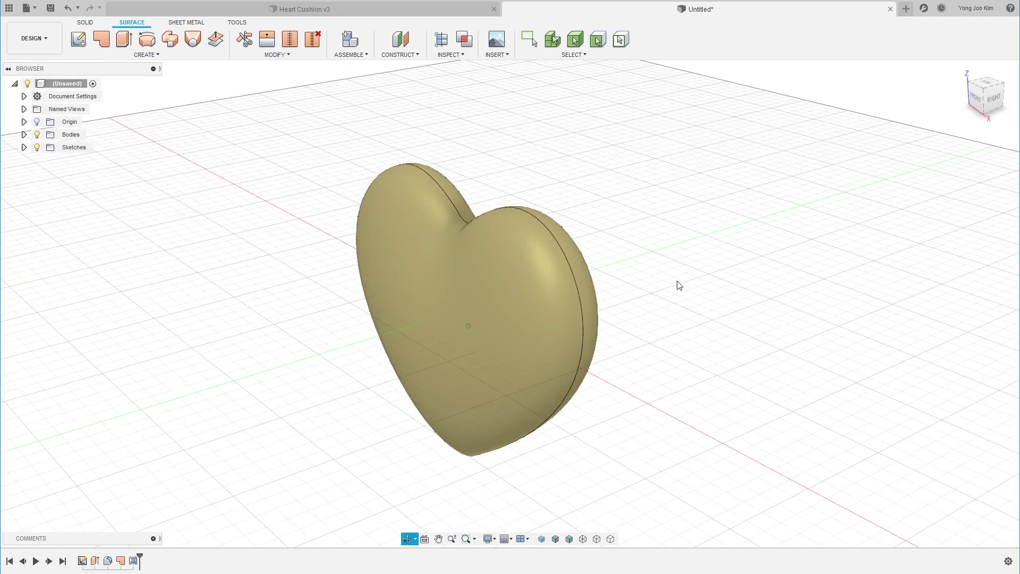
key("Escape")
left_click(291, 42)
left_click_drag(289, 118, 702, 492)
left_click(957, 328)
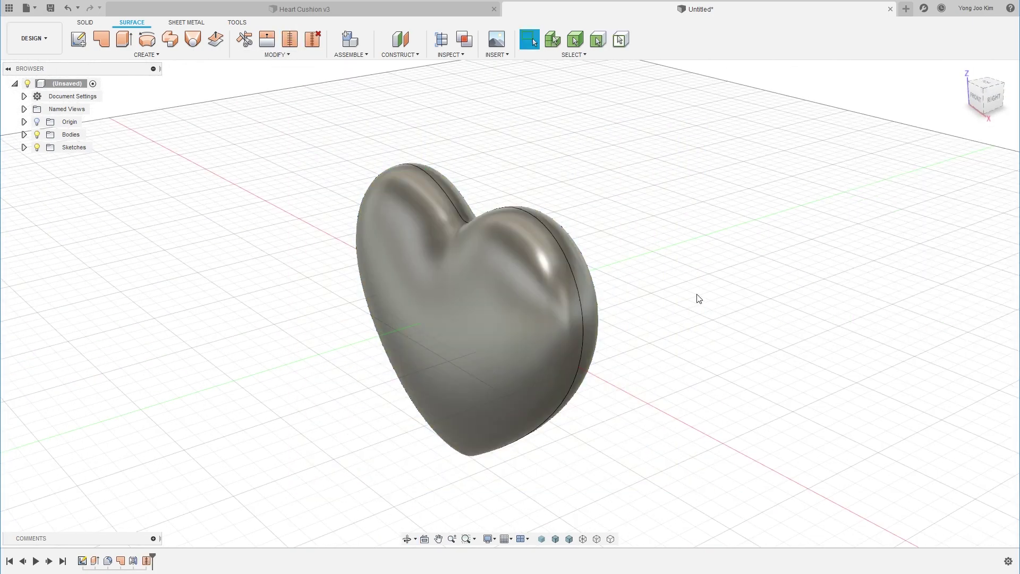
Expand the list of bodies and examine the stitched heart body, including its side seam and lower tip.
left_click(24, 135)
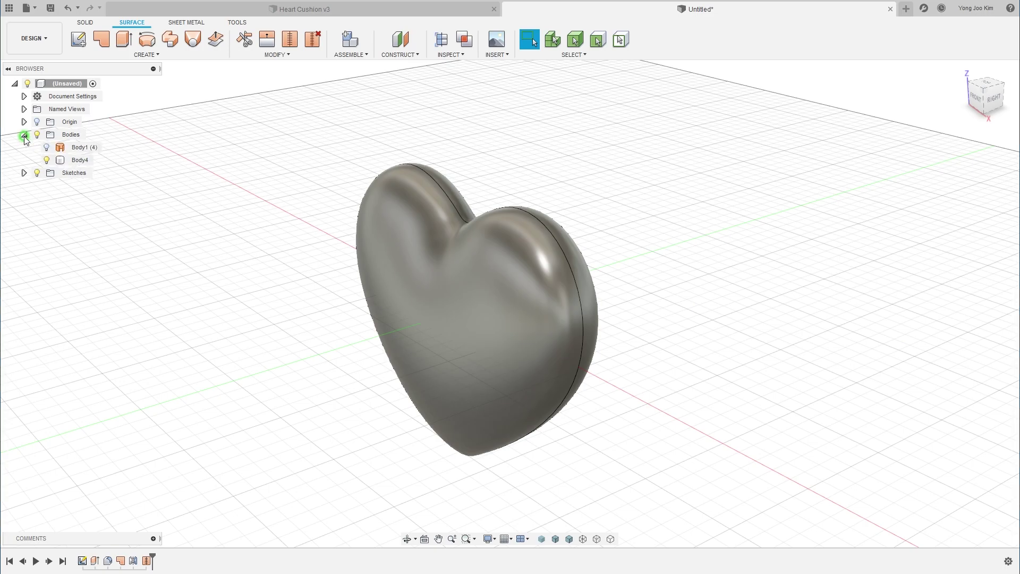
middle_click_drag(645, 341, 676, 290, "shift")
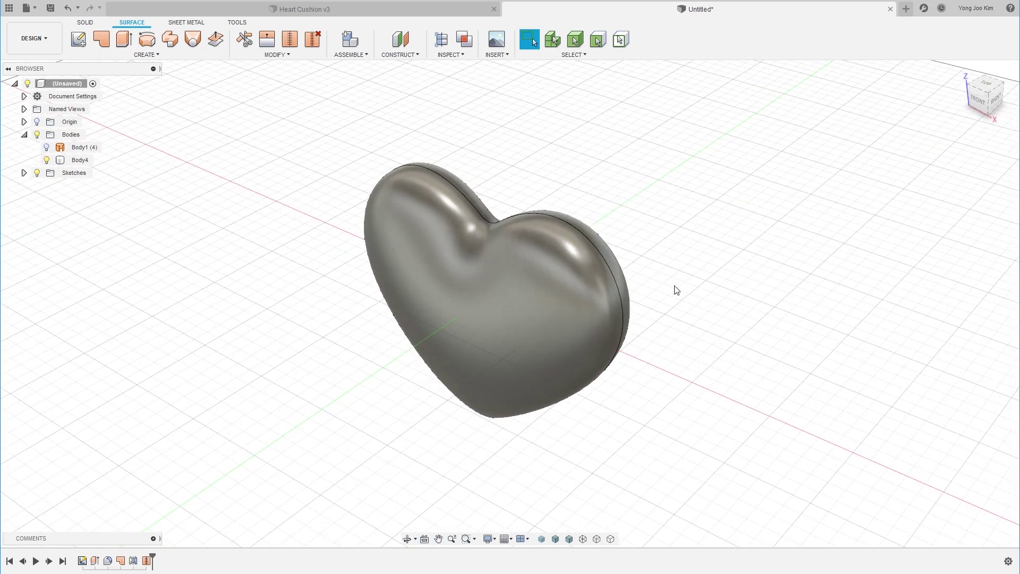
left_click(574, 321)
middle_click_drag(680, 396, 663, 360, "shift")
middle_click_drag(502, 413, 625, 408, "shift")
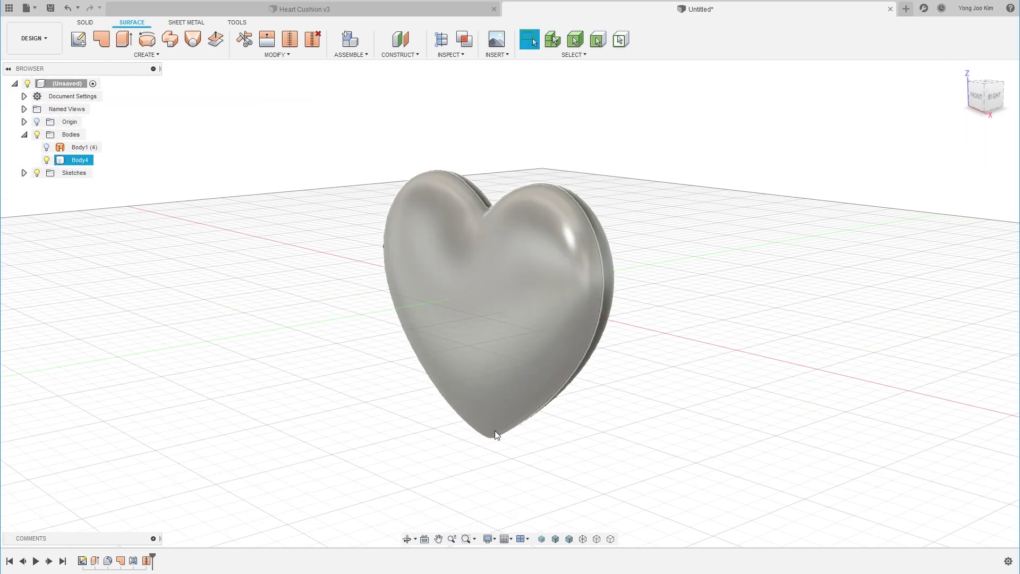
left_click(690, 296)
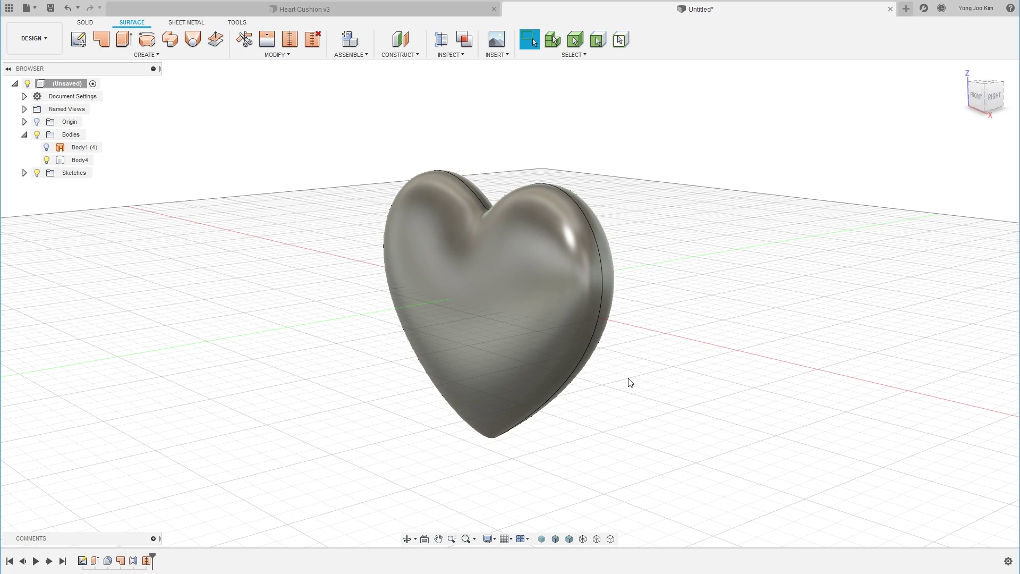
Display the heart cushion in plain shaded style without edges and review its shape from several angles.
left_click(541, 539)
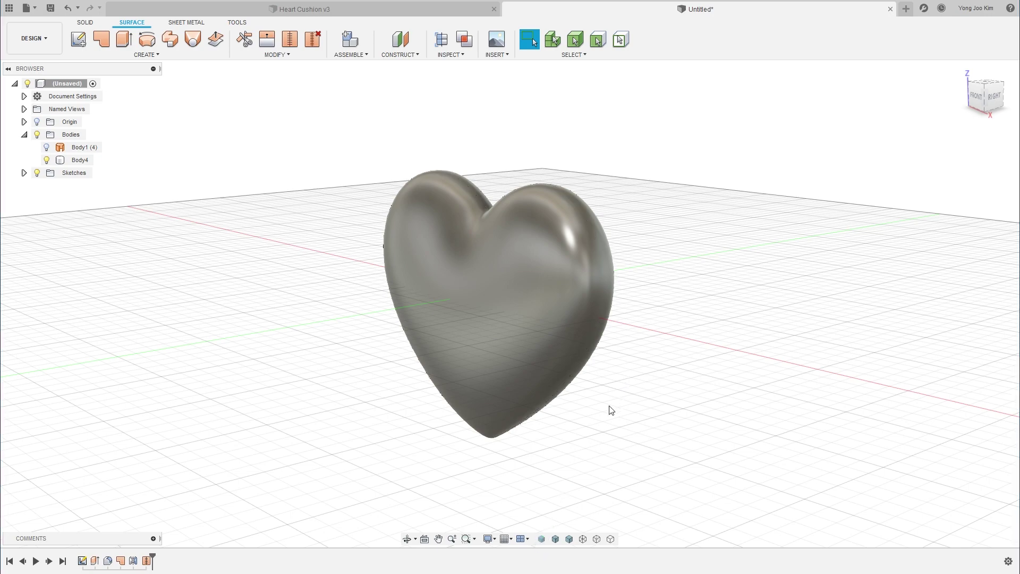
middle_click_drag(648, 343, 307, 356, "shift")
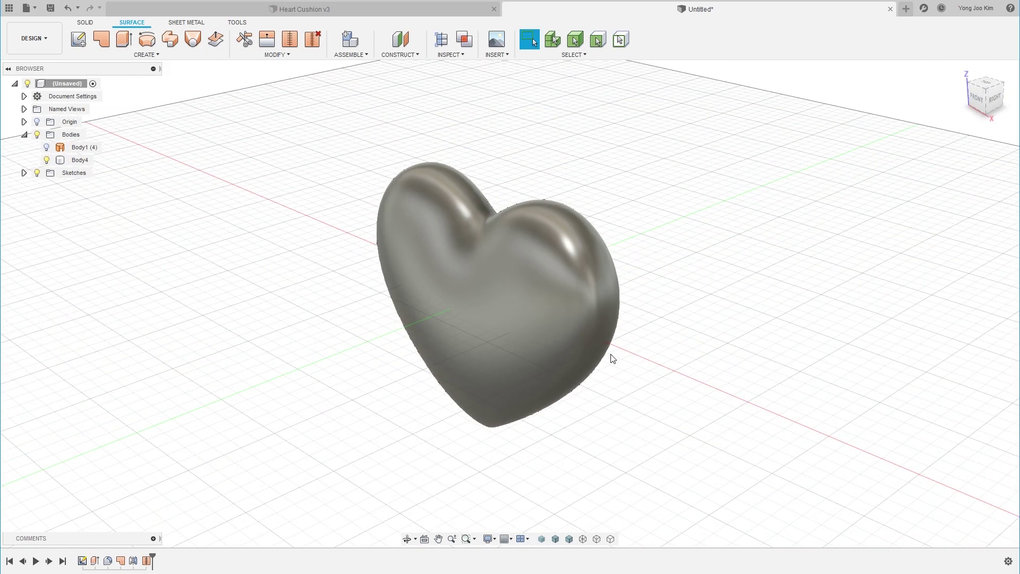
middle_click_drag(650, 343, 649, 325, "shift")
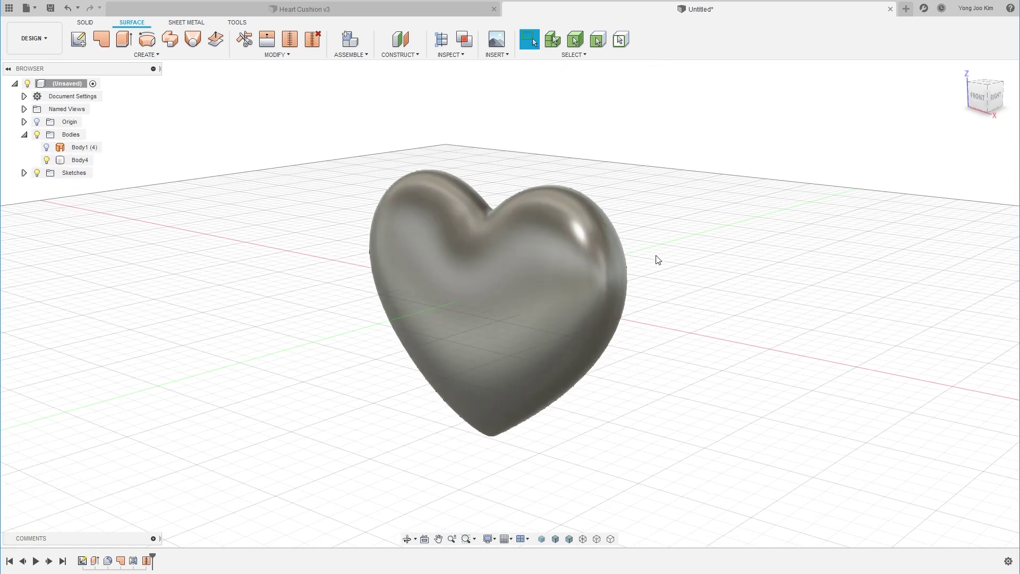
middle_click_drag(663, 288, 664, 318, "shift")
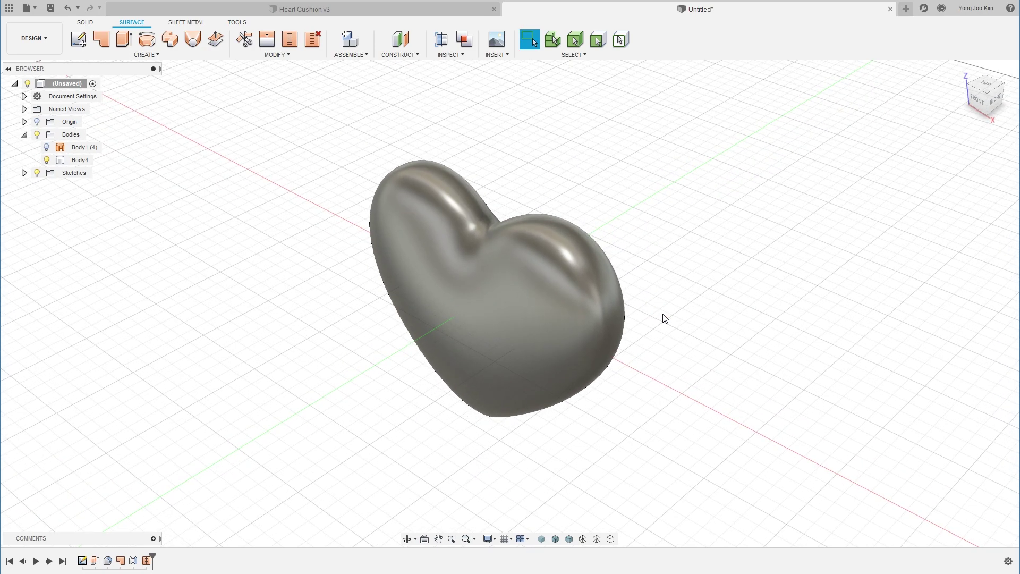
middle_click_drag(663, 318, 681, 296, "shift")
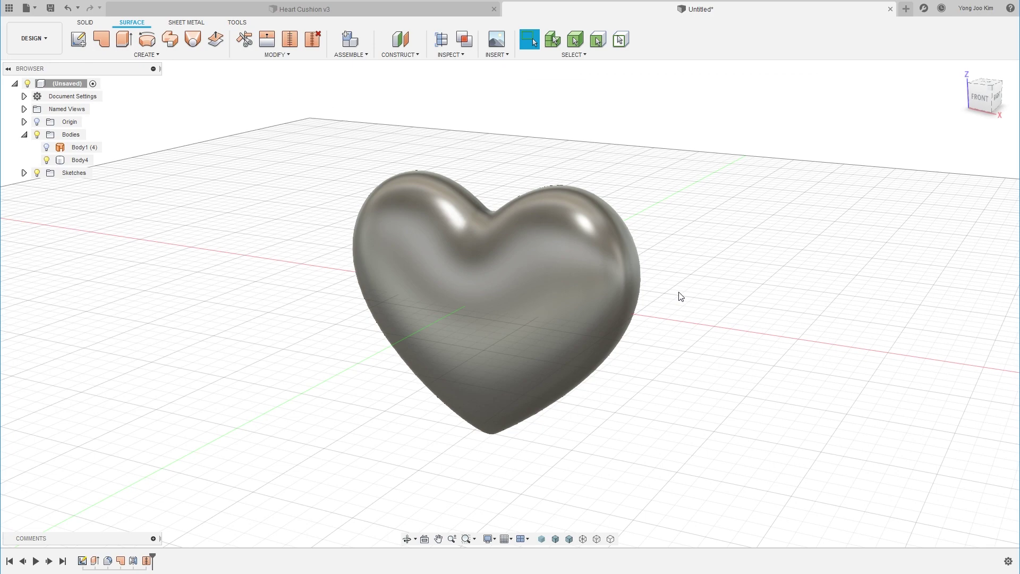